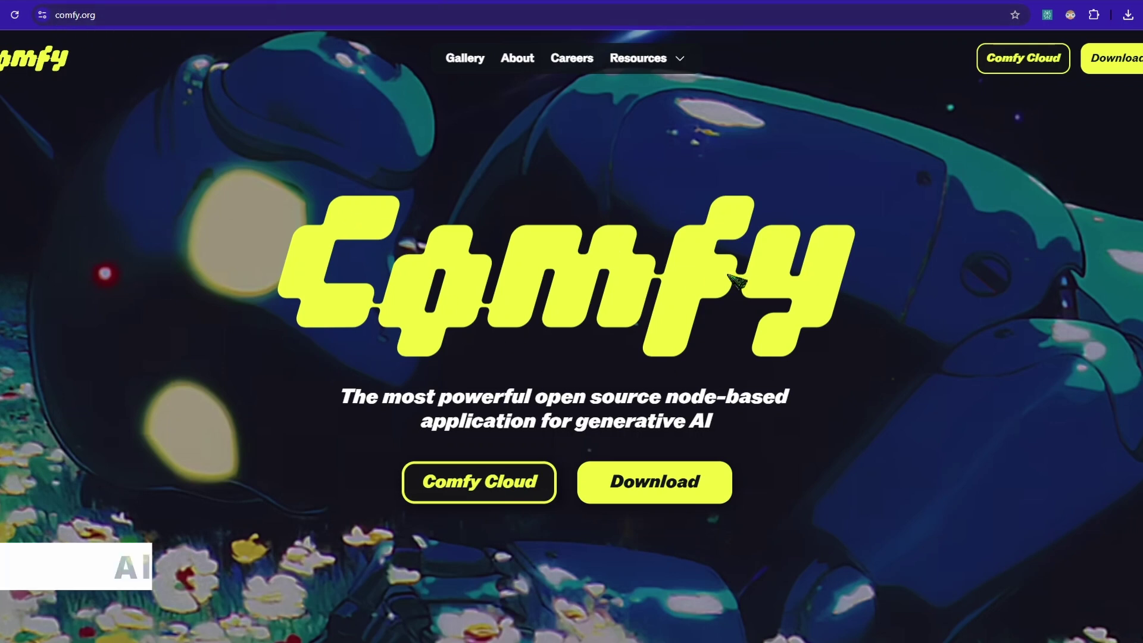
# - Go to the Comfy download page and open the GitHub installation option for ComfyUI
pyautogui.click(682, 494)
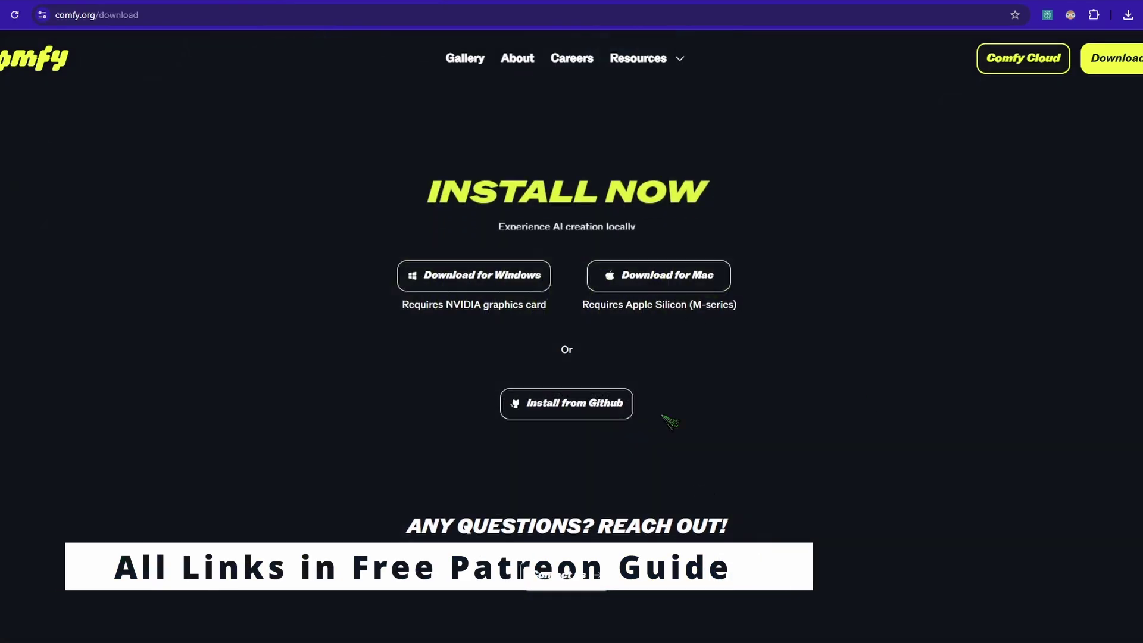
pyautogui.scroll(-1, 791, 384)
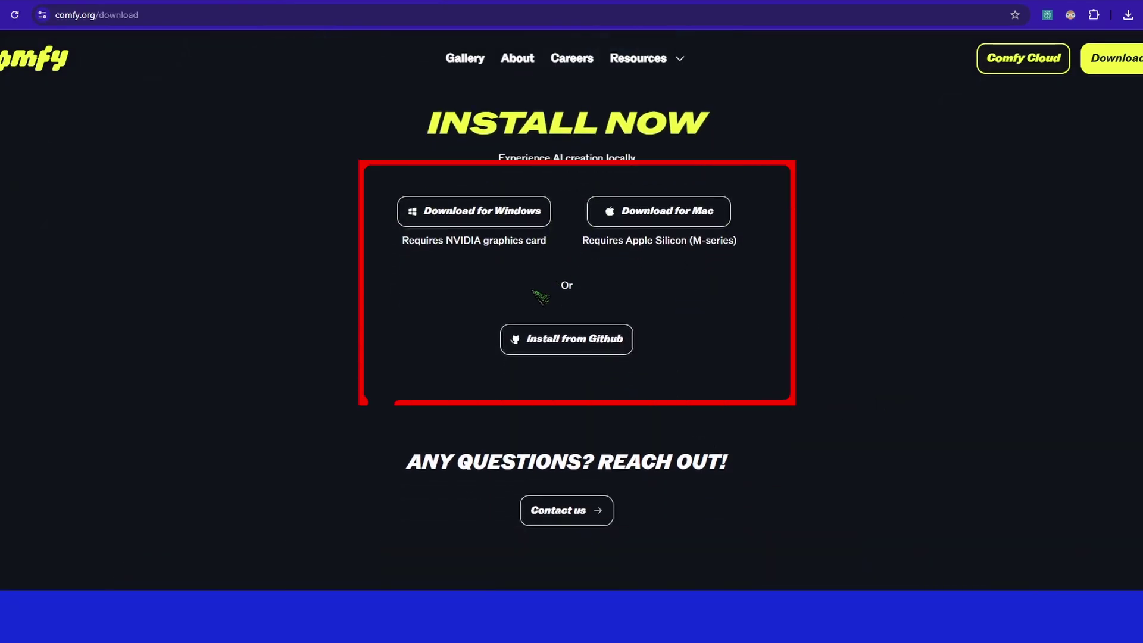
pyautogui.click(556, 340)
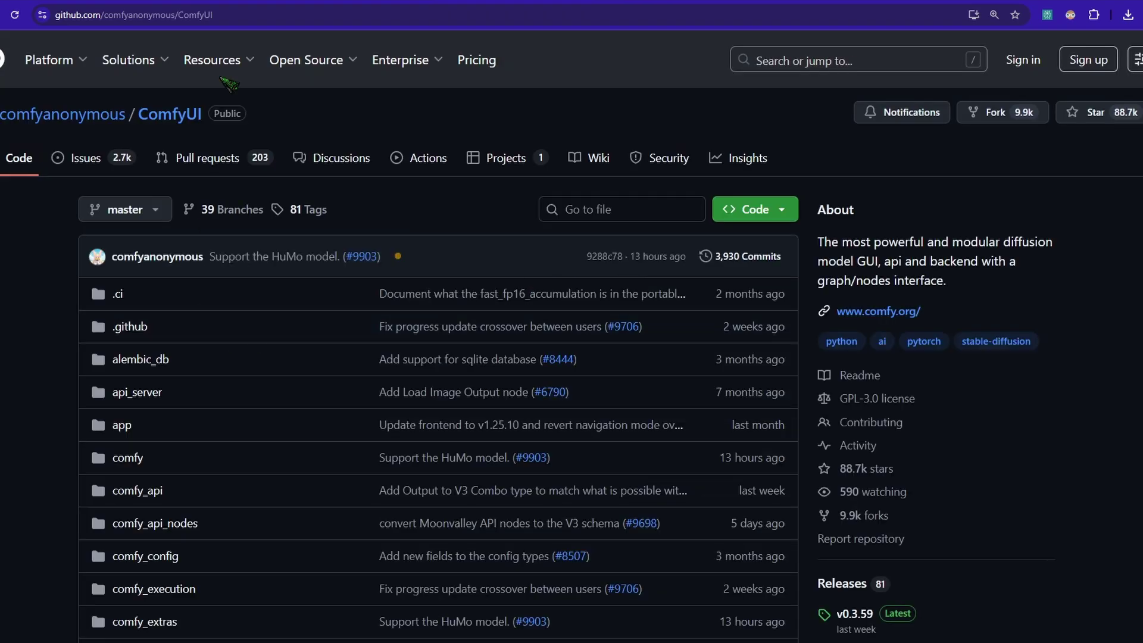
# - Go to the Windows Portable Package section of the ComfyUI README and follow its direct download link
pyautogui.scroll(-20, 37, 531)
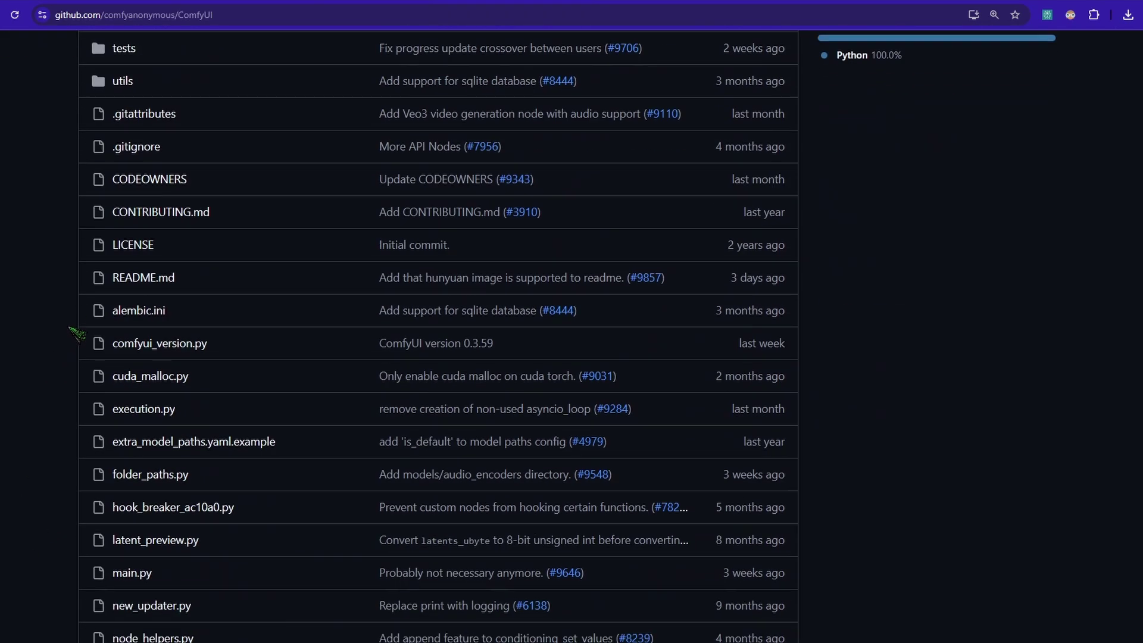
pyautogui.scroll(-15, 78, 341)
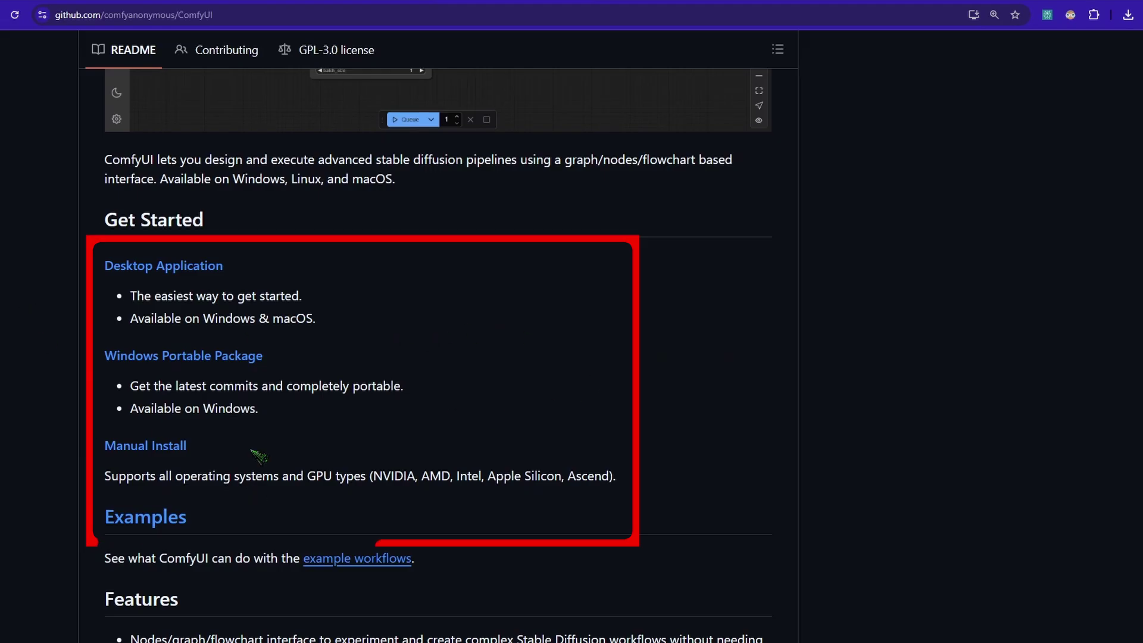
pyautogui.click(223, 356)
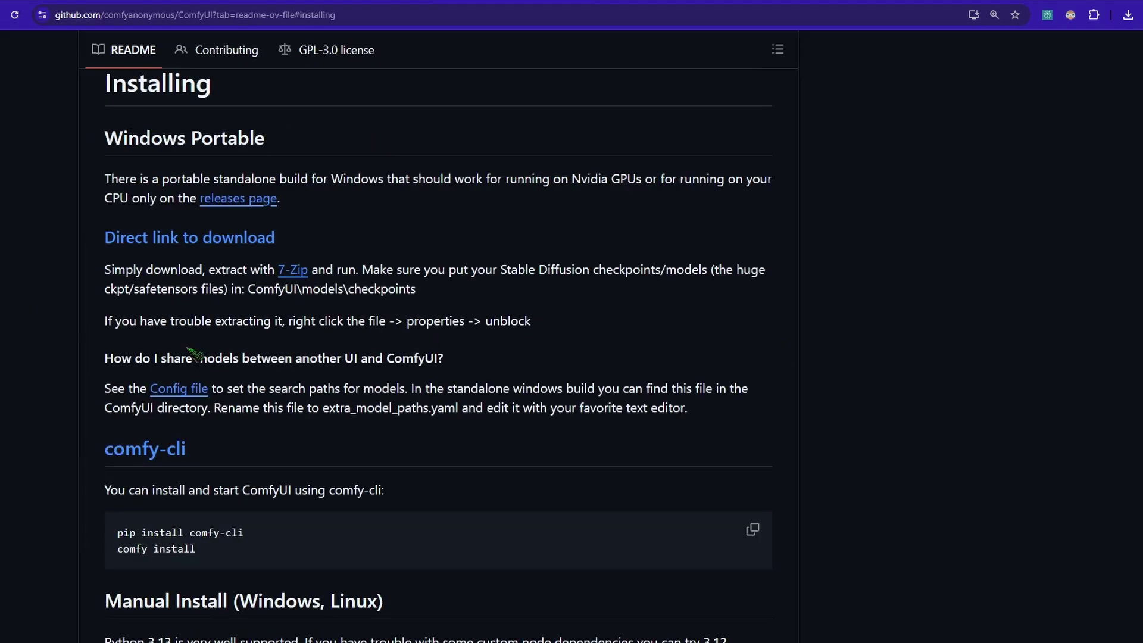
pyautogui.click(185, 245)
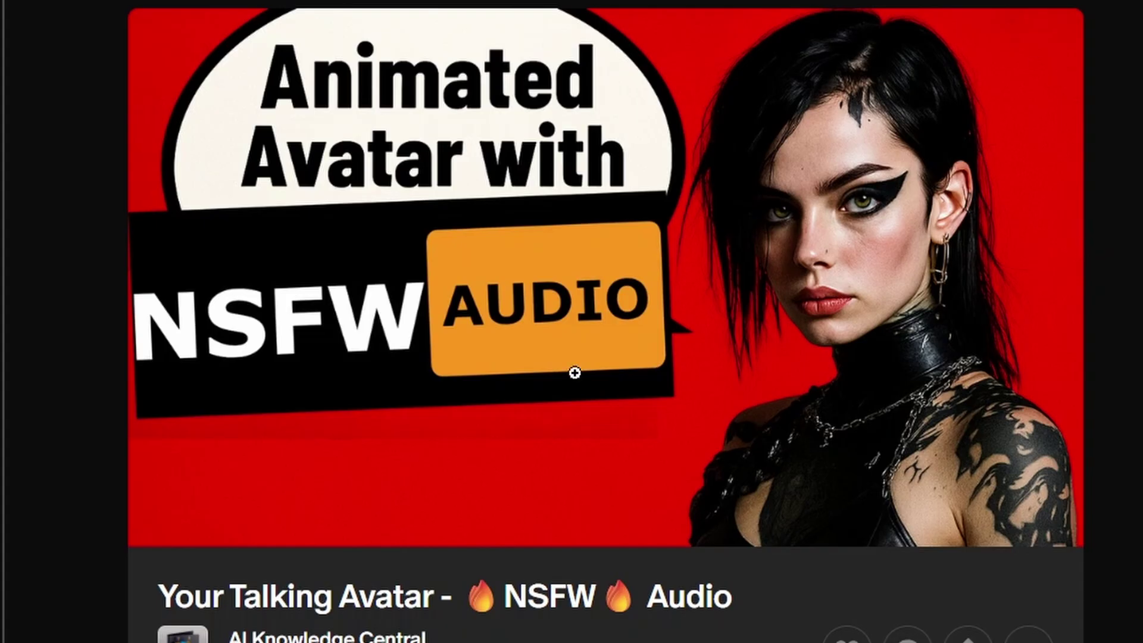
# - Read the Patreon guide's software list and its must-have custom nodes, from KJNodes to WanVideoWrapper
pyautogui.scroll(-6, 574, 373)
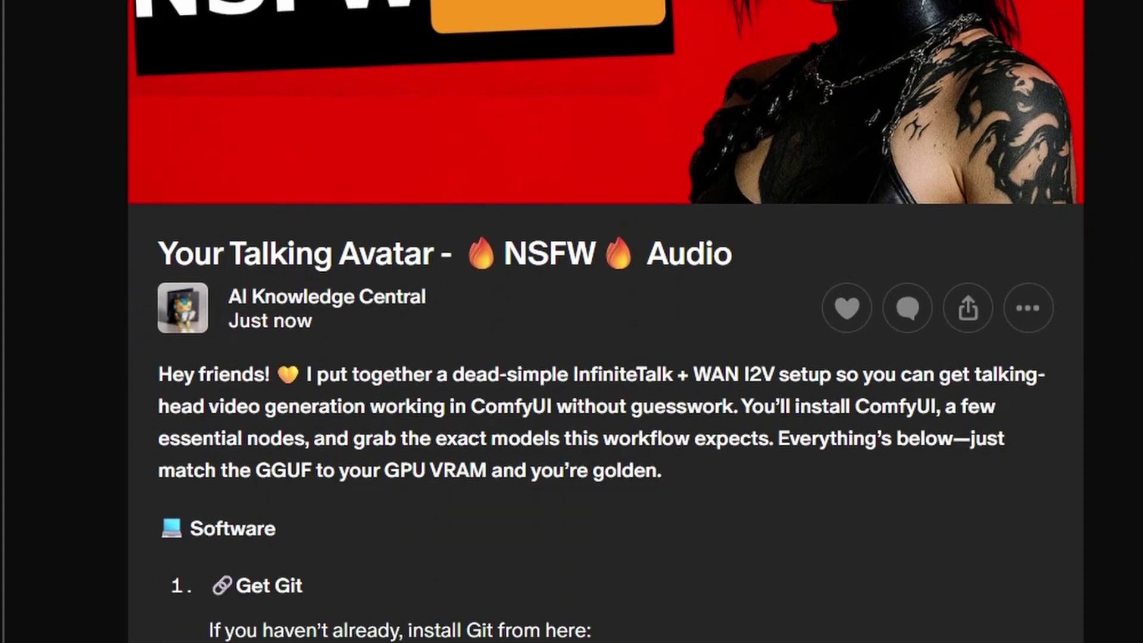
pyautogui.scroll(-2, 364, 474)
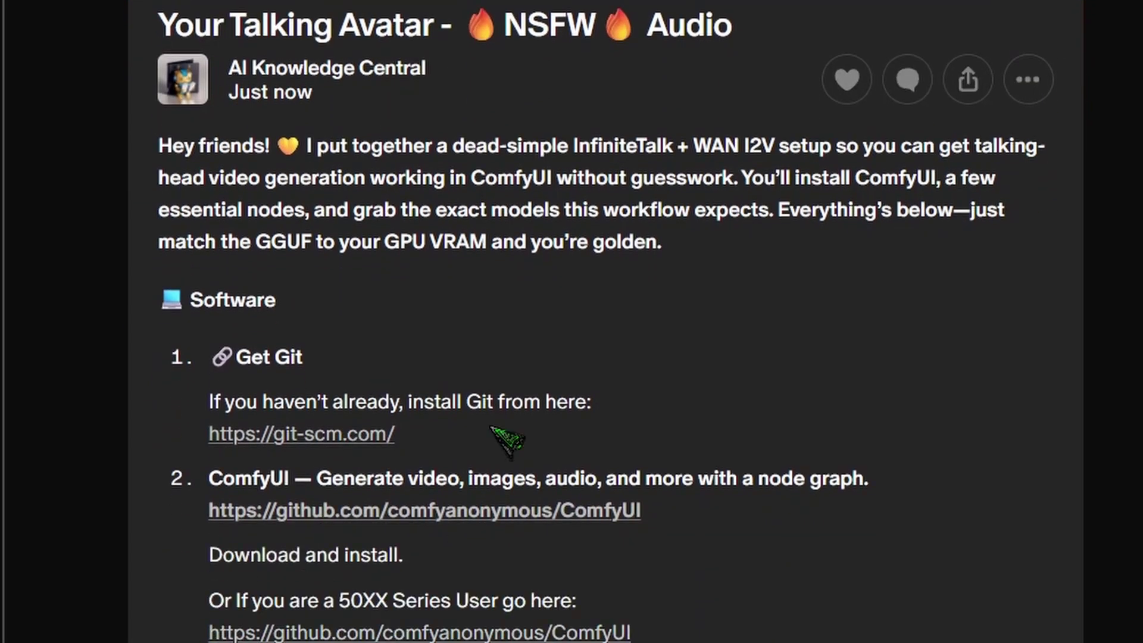
pyautogui.scroll(-4, 845, 256)
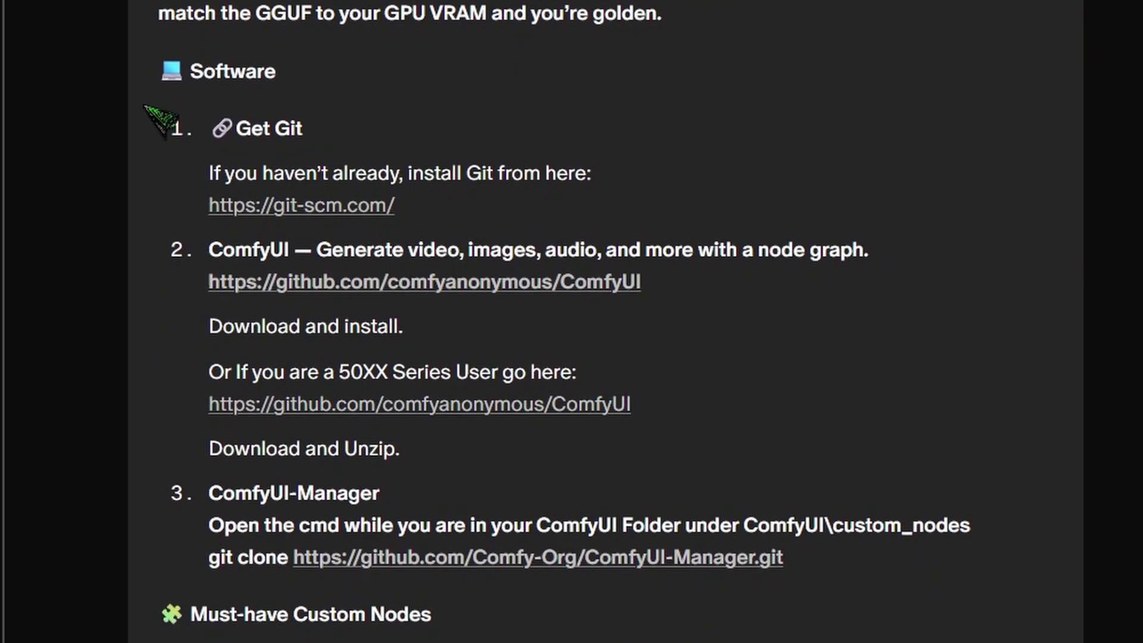
pyautogui.scroll(-2, 357, 76)
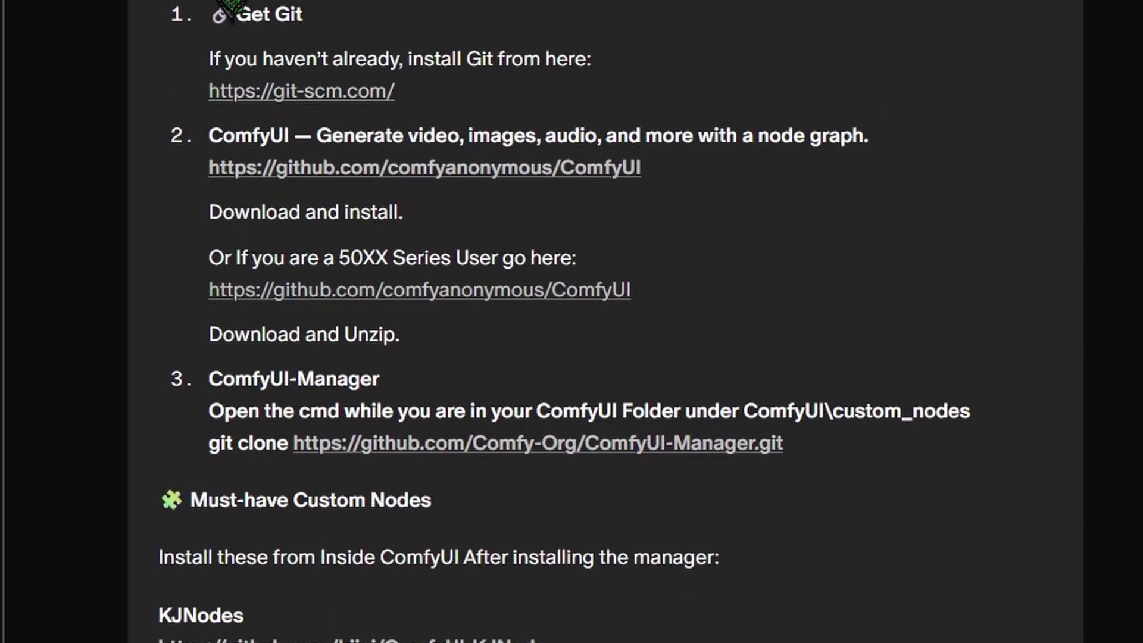
pyautogui.scroll(-8, 888, 209)
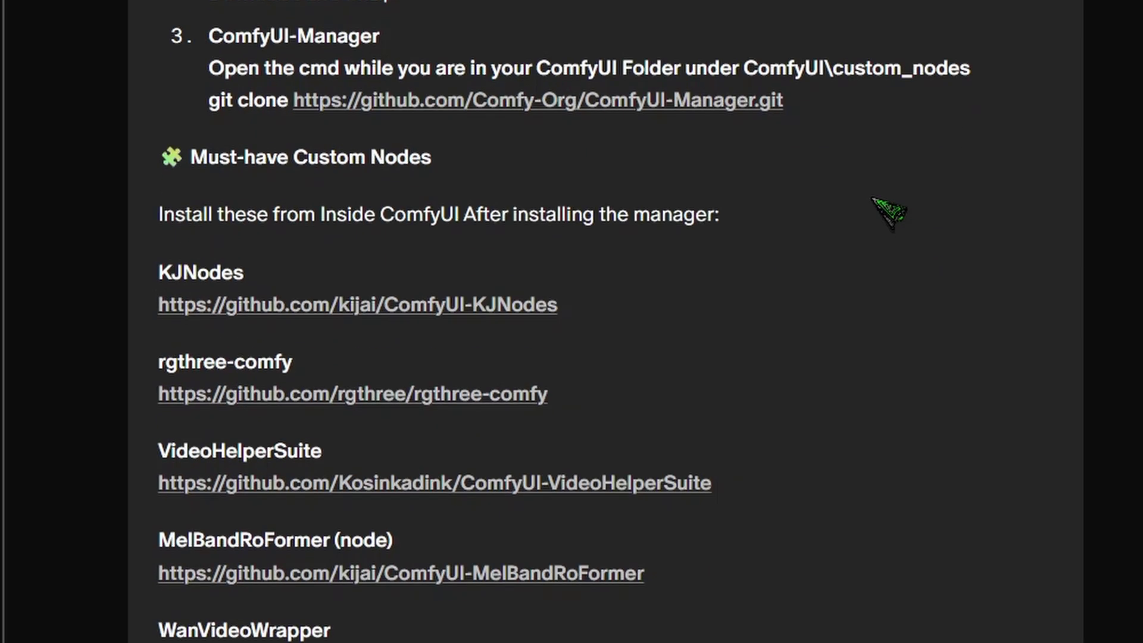
pyautogui.moveTo(138, 159); pyautogui.dragTo(890, 564)
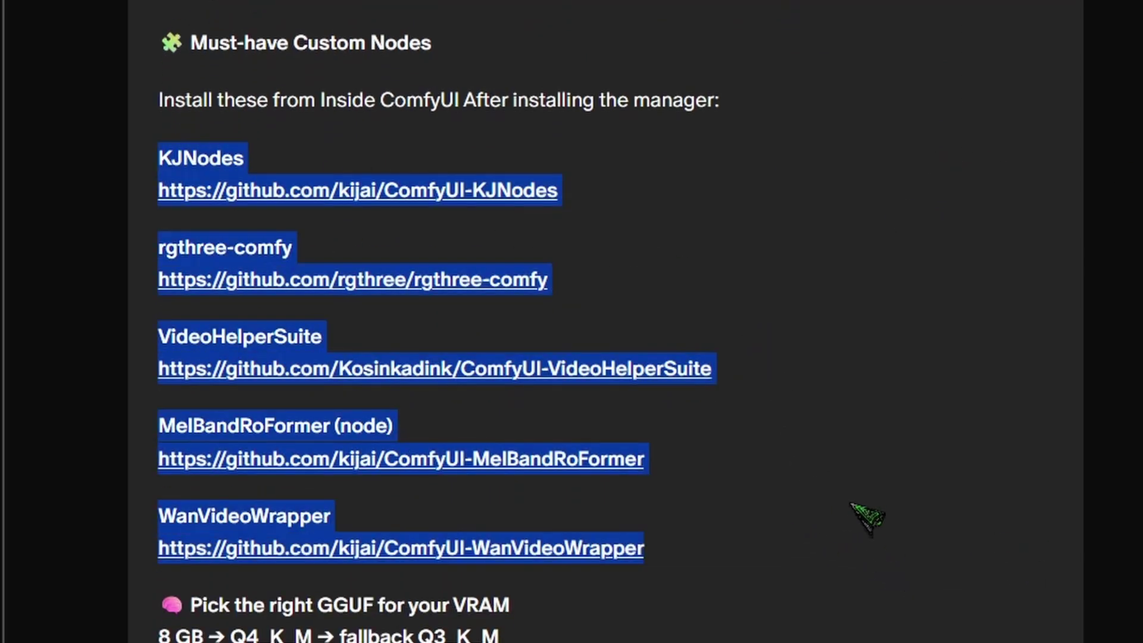
pyautogui.click(800, 566)
# - Examine the guide's recommendations for picking the right GGUF model by GPU VRAM size
pyautogui.scroll(-10, 827, 158)
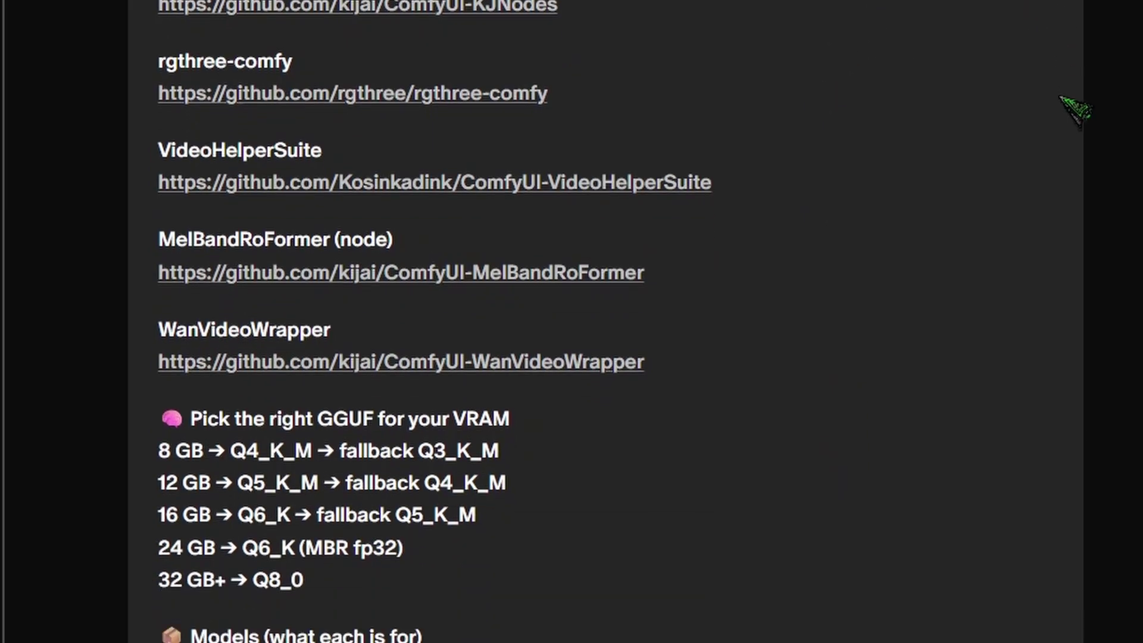
pyautogui.scroll(-2, 388, 101)
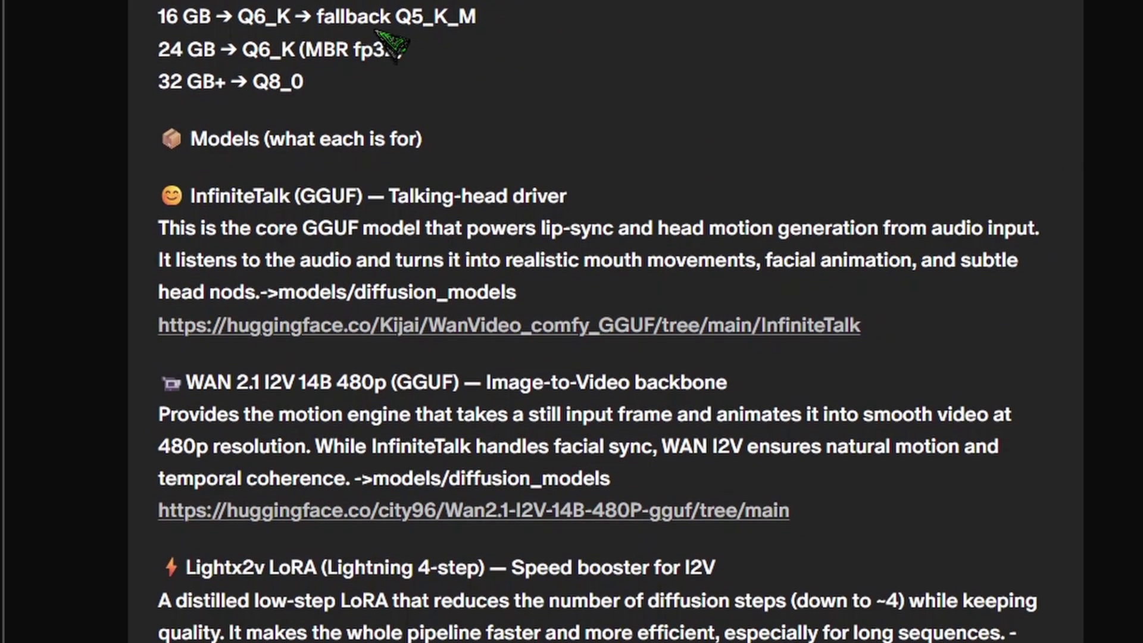
pyautogui.scroll(2, 212, 41)
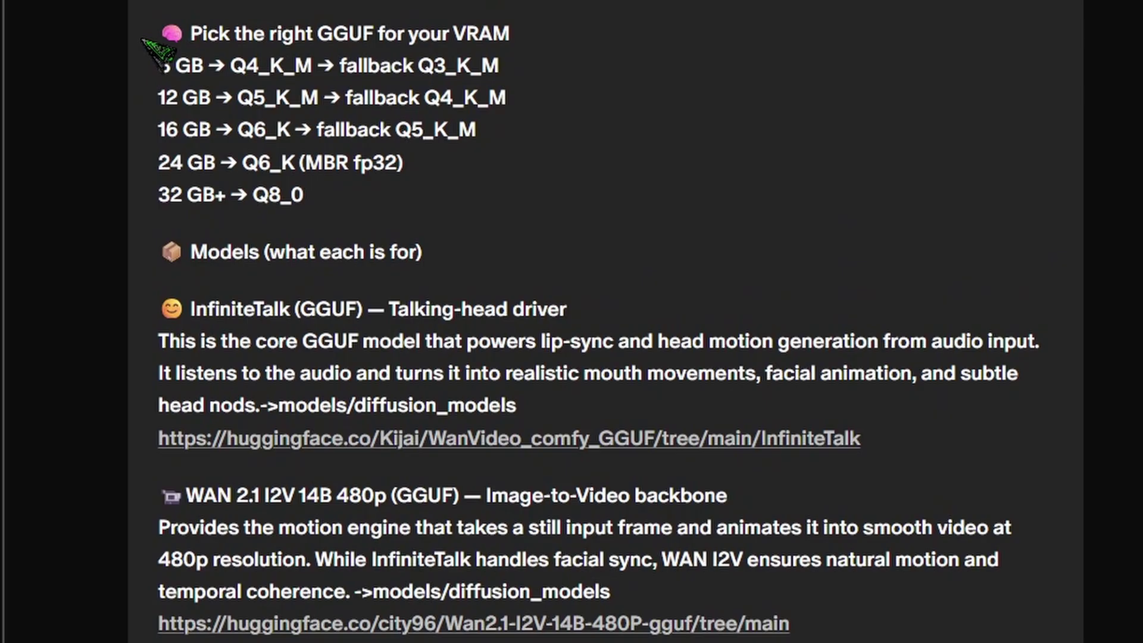
pyautogui.moveTo(156, 29); pyautogui.dragTo(395, 216)
pyautogui.click(671, 225)
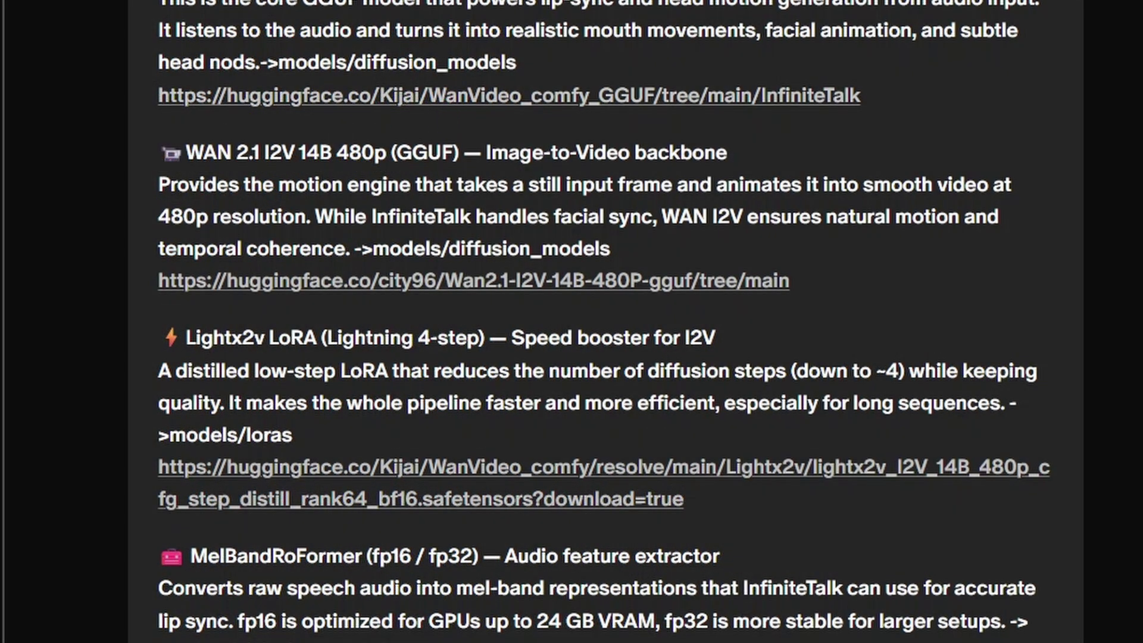
# - Review the guide's required models and their target folders, including MelBandRoFormer, UMT5-XXL, CLIP-Vision H and WAN 2.1 VAE
pyautogui.click(446, 115)
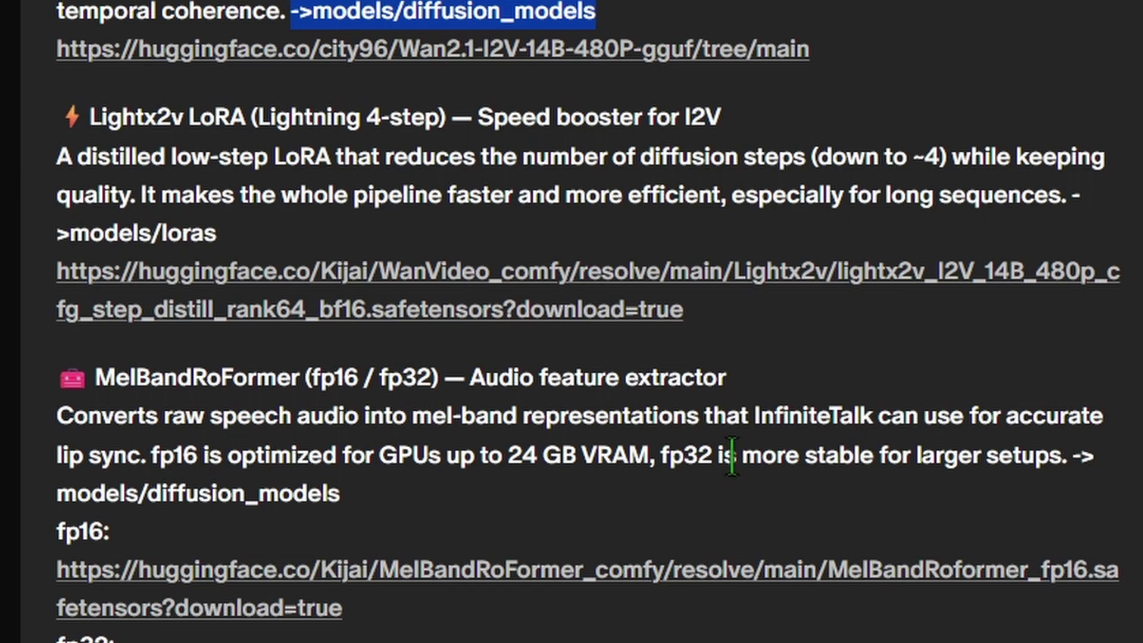
pyautogui.scroll(-5, 732, 456)
pyautogui.scroll(-7, 417, 357)
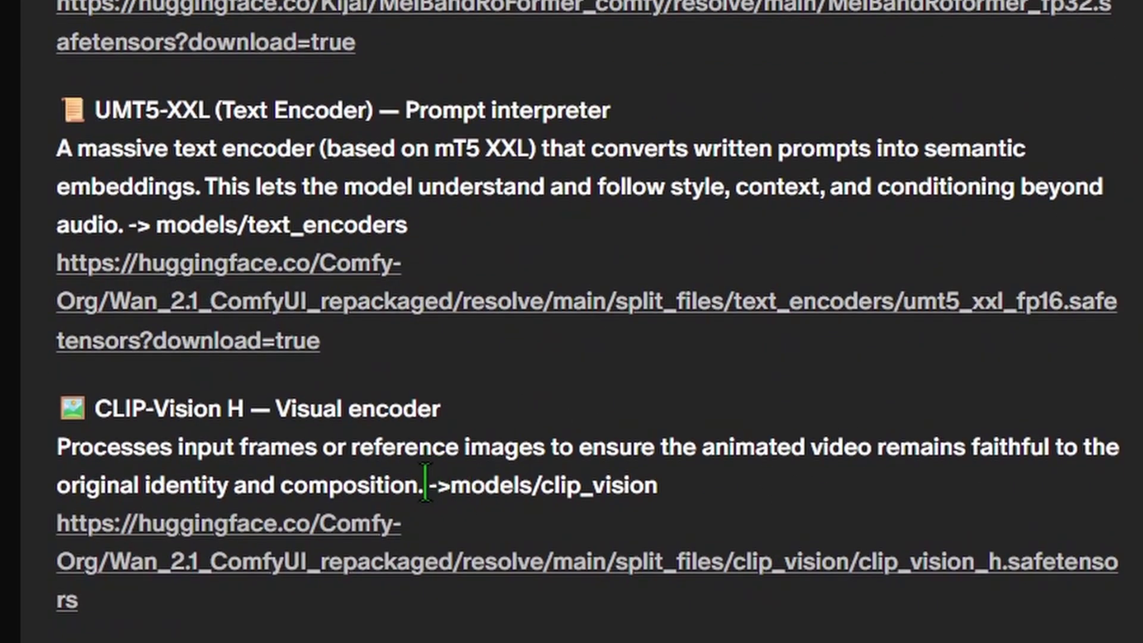
pyautogui.moveTo(84, 398); pyautogui.dragTo(244, 406)
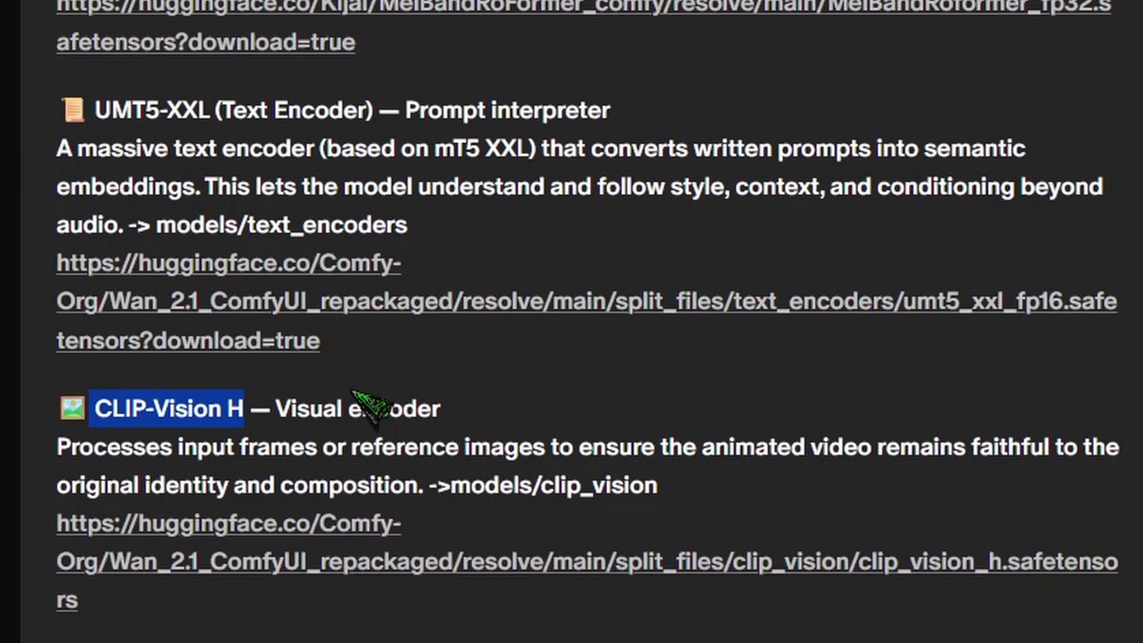
pyautogui.click(476, 463)
pyautogui.moveTo(450, 491); pyautogui.dragTo(693, 504)
pyautogui.click(827, 510)
pyautogui.scroll(-5, 605, 447)
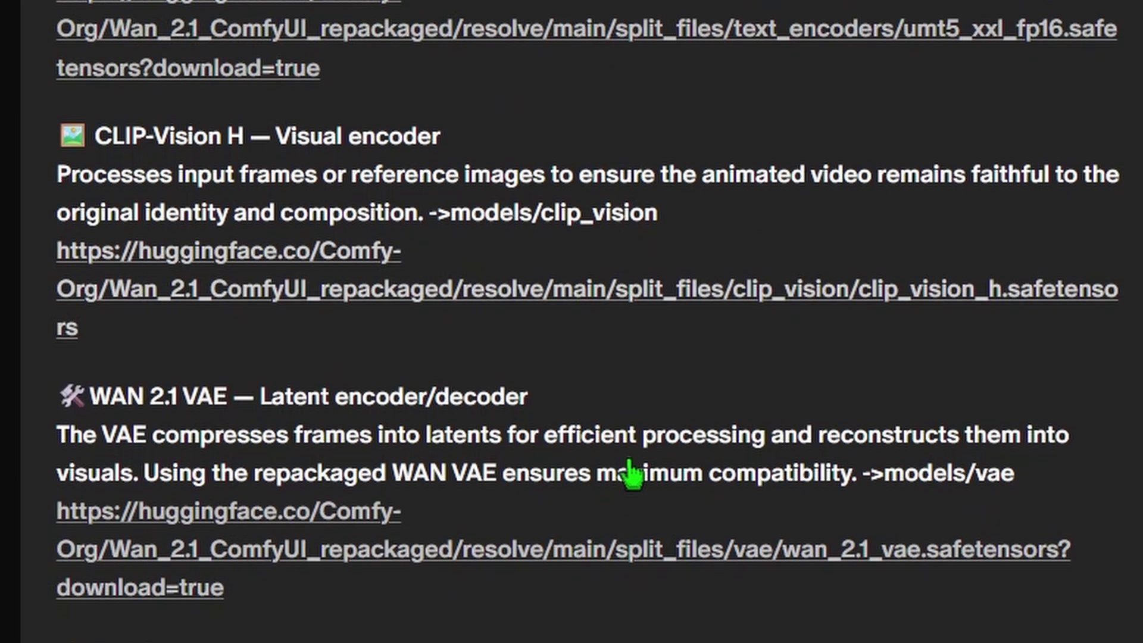
pyautogui.scroll(-10, 357, 238)
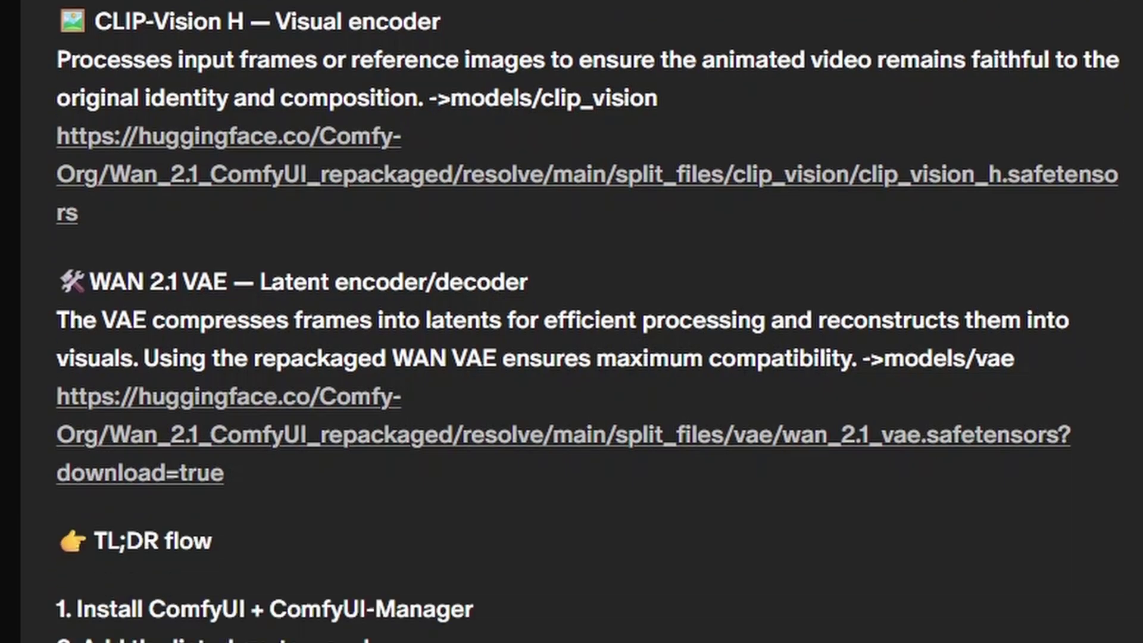
pyautogui.scroll(7, 614, 117)
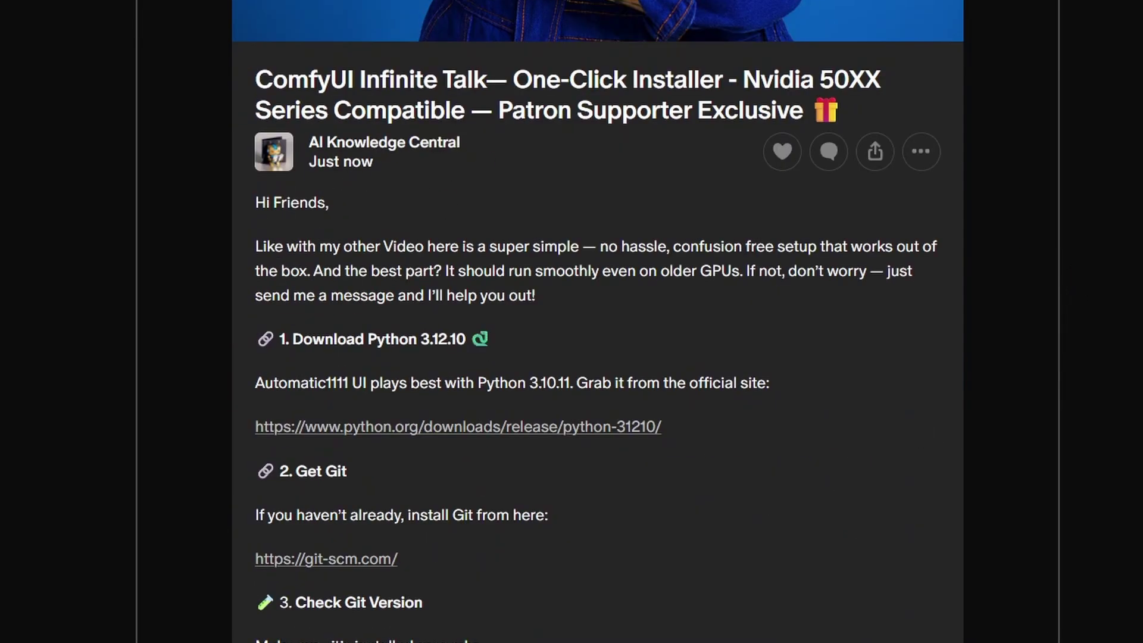
# - Run the ComfyUI one-click installer with VRAM option 4 (24 GB) and answer y to start ComfyUI after installation
pyautogui.hotkey('alt', 'Tab')
pyautogui.click(594, 619)
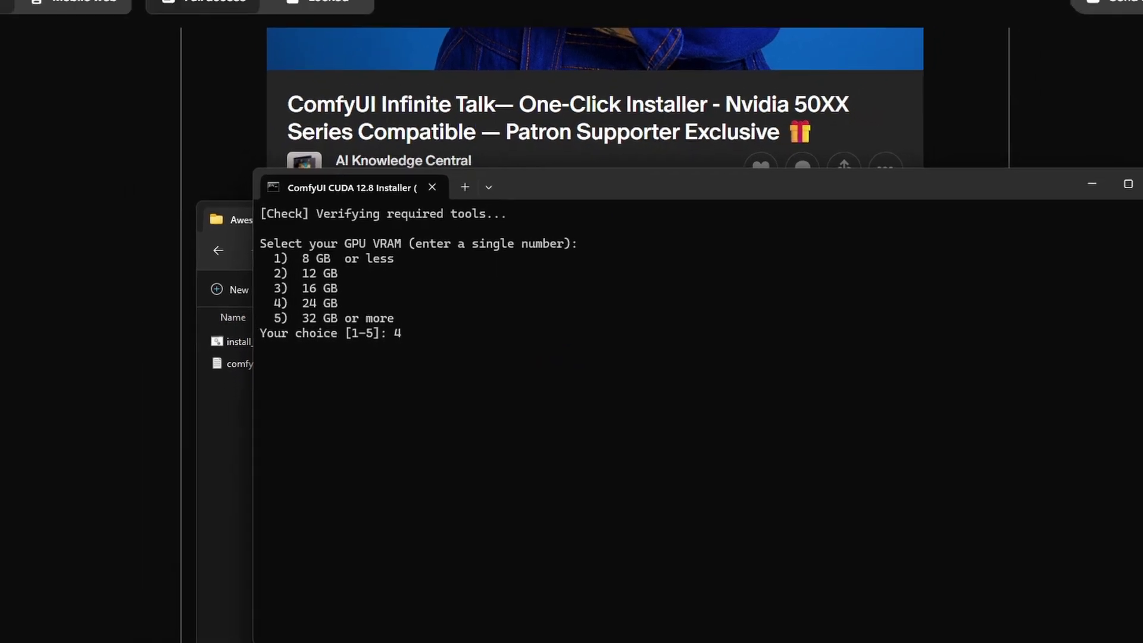
pyautogui.press('Return')
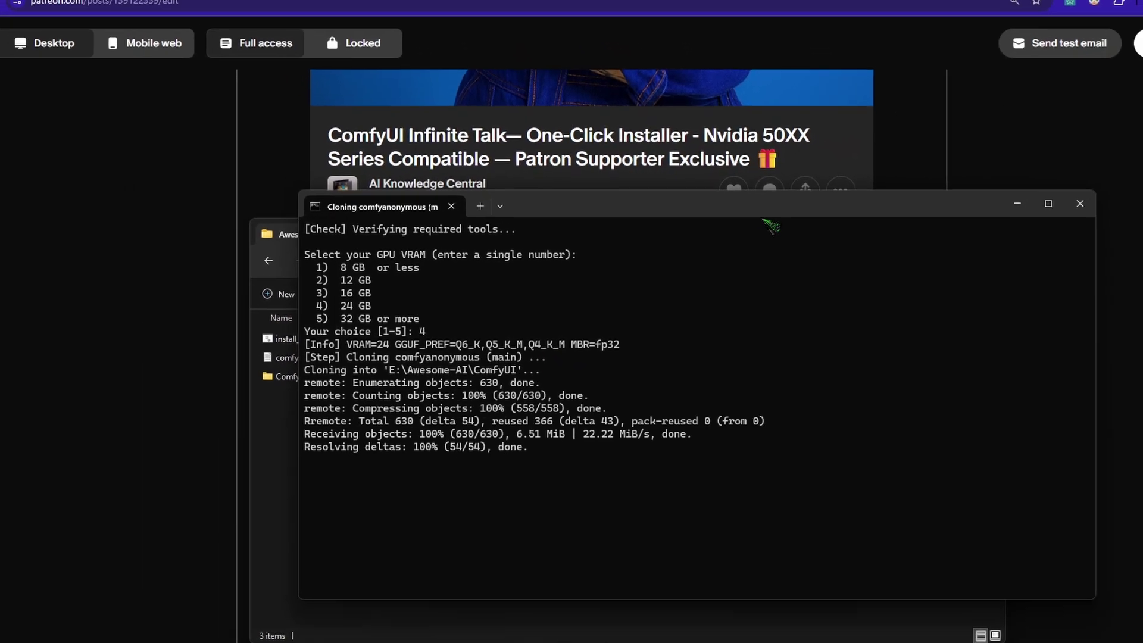
pyautogui.moveTo(763, 211); pyautogui.dragTo(655, 1)
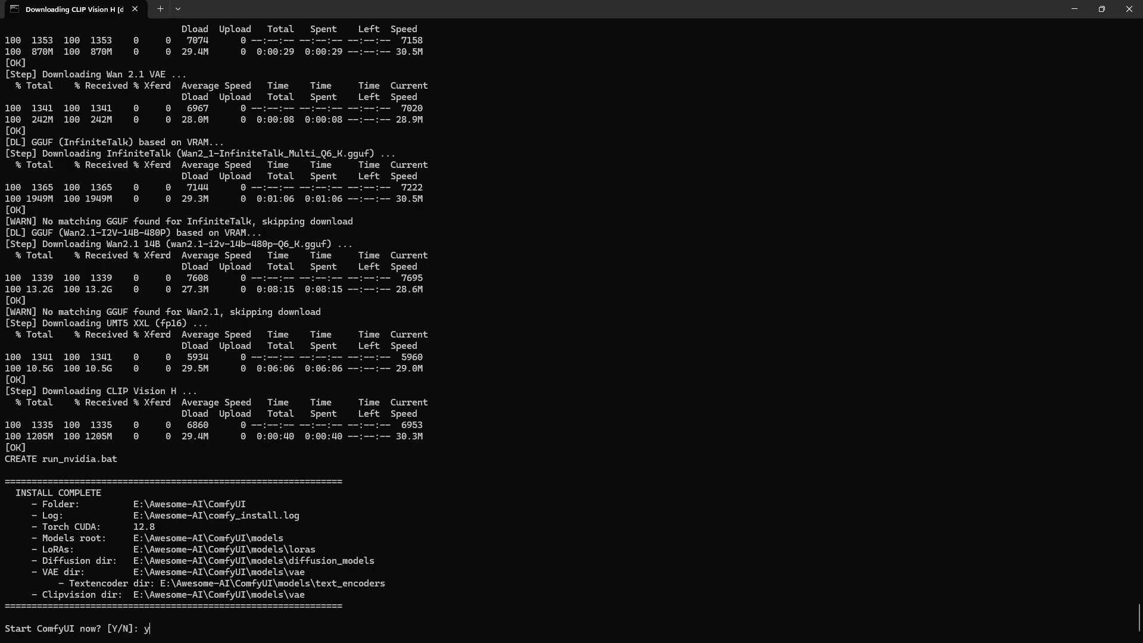
pyautogui.press('Return')
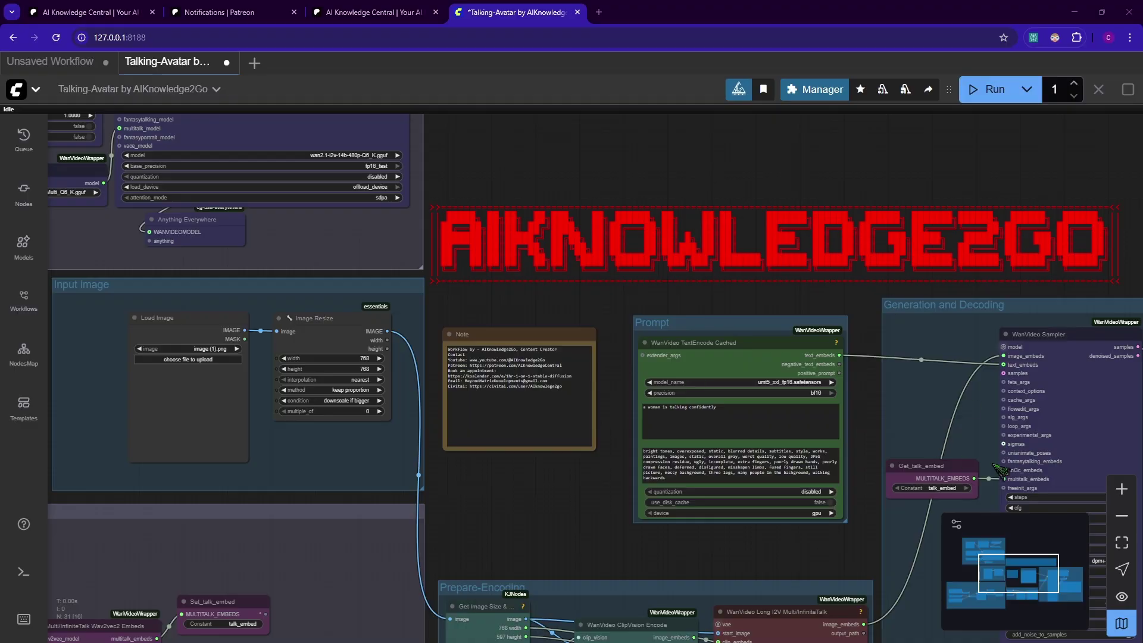
# - Check the Talking-Avatar workflow for missing custom nodes in ComfyUI Manager and filter the list to Installed
pyautogui.moveTo(993, 464); pyautogui.dragTo(902, 394)
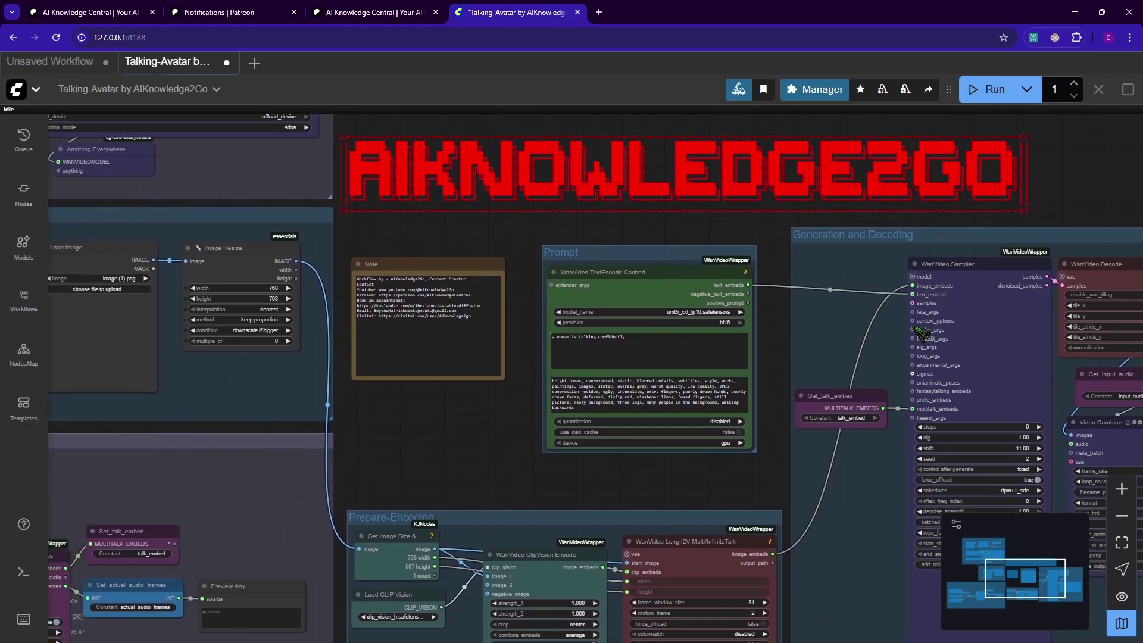
pyautogui.click(812, 90)
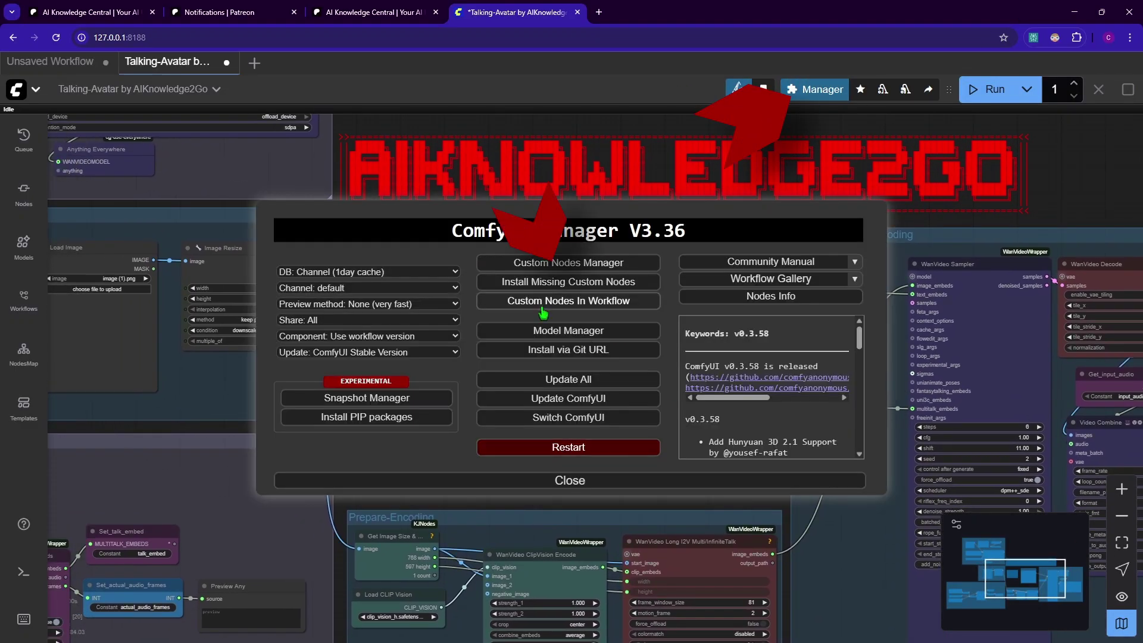
pyautogui.click(585, 280)
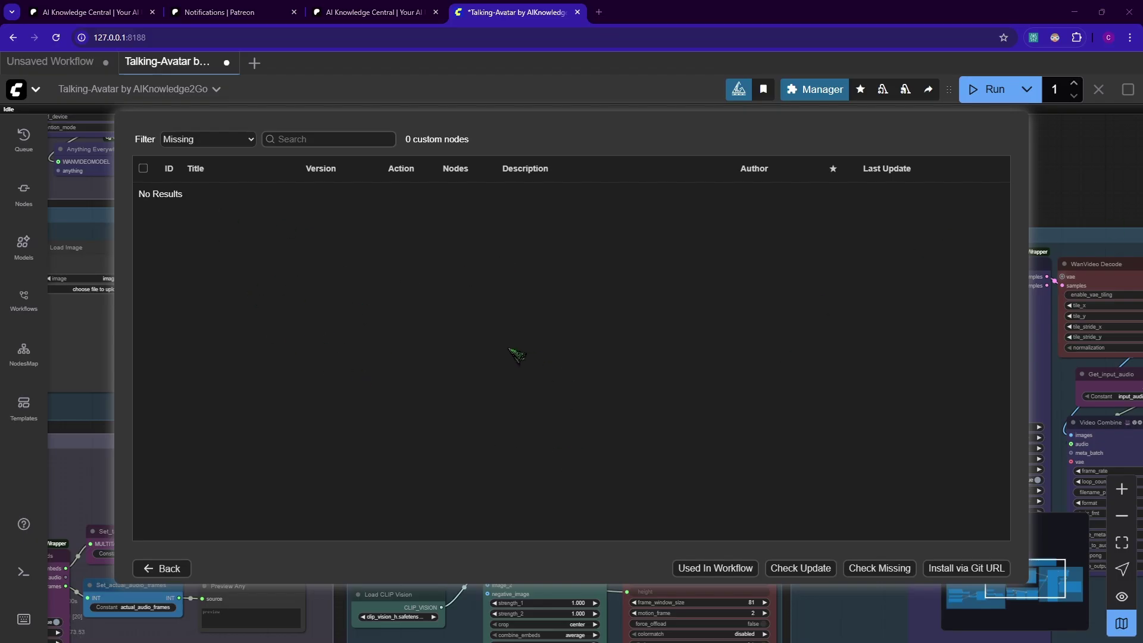
pyautogui.click(223, 139)
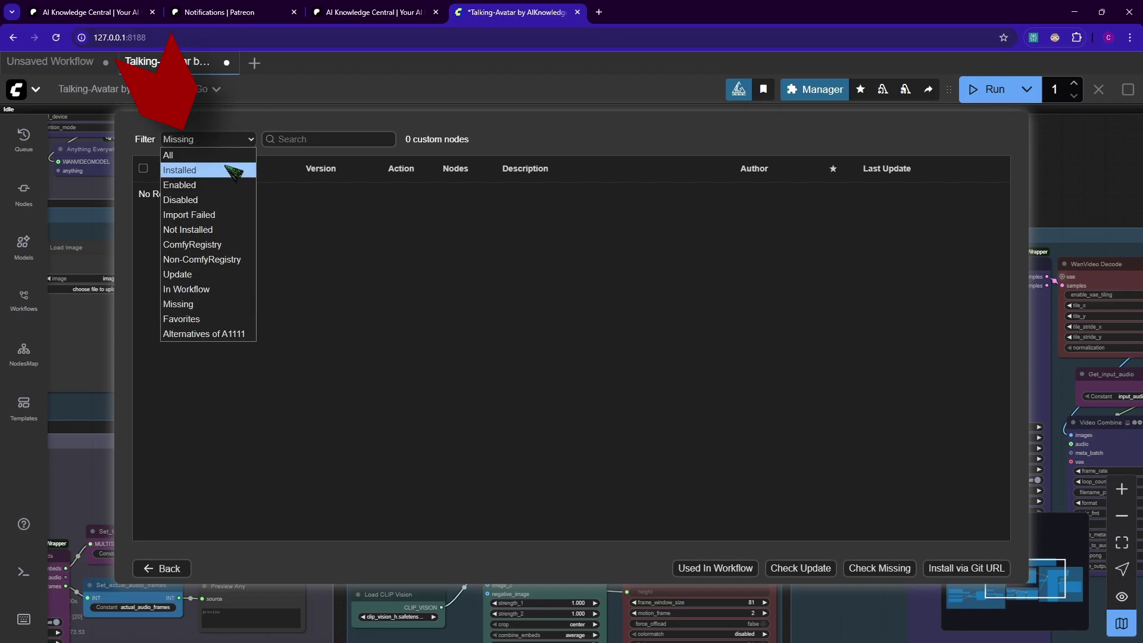
pyautogui.click(210, 170)
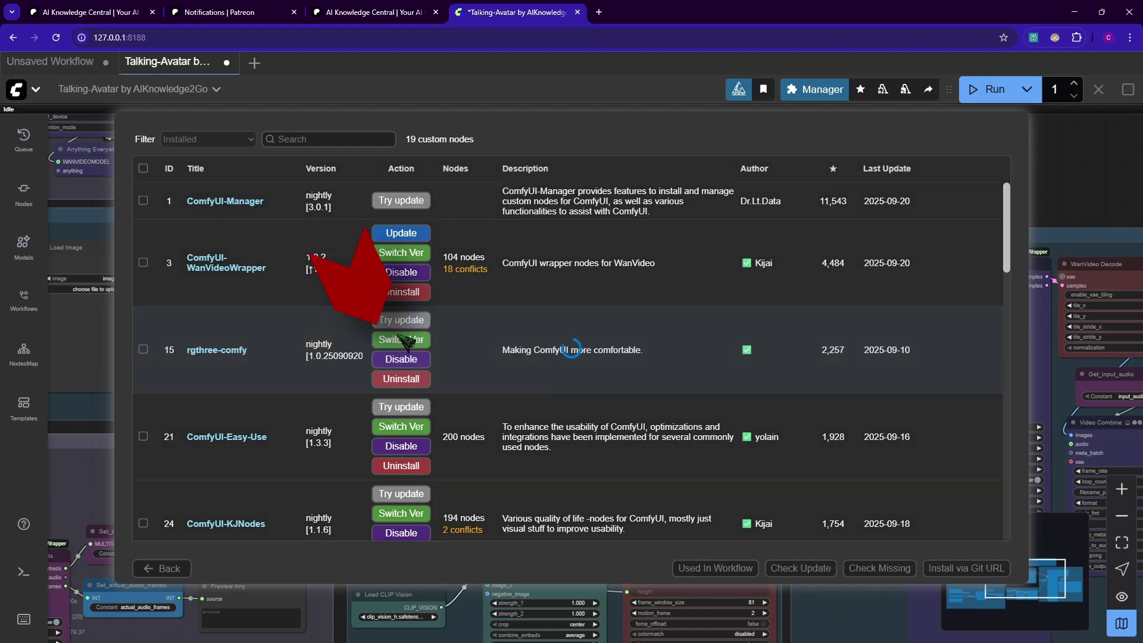
# - Open the version list for the rgthree-comfy custom node and highlight version 1.0.2509062212
pyautogui.click(399, 342)
pyautogui.click(564, 302)
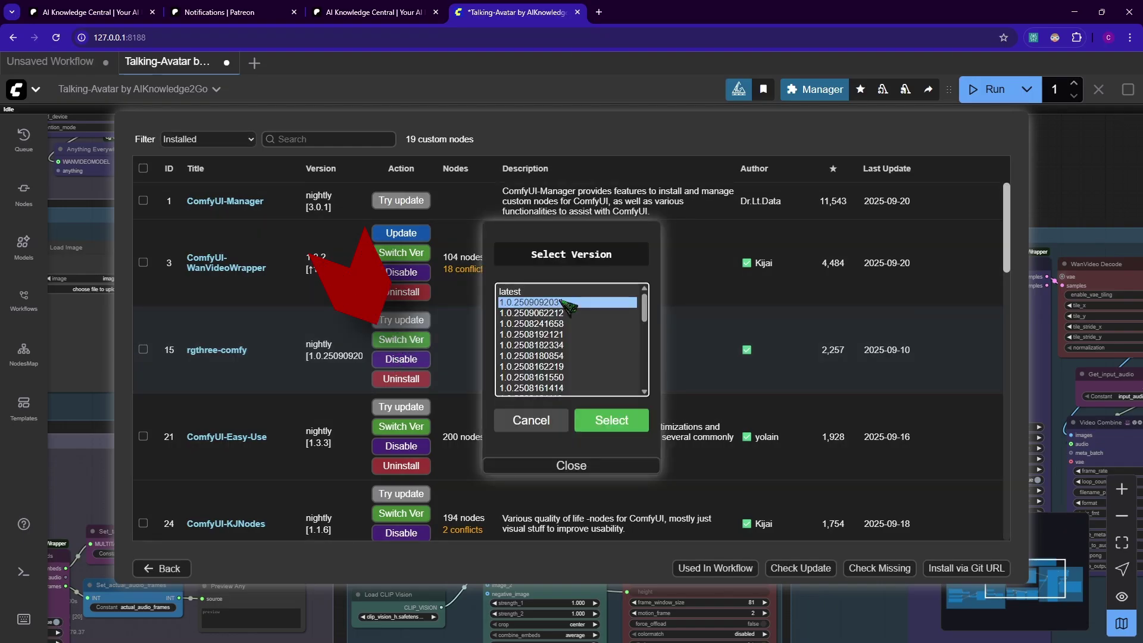
pyautogui.click(528, 324)
pyautogui.click(552, 314)
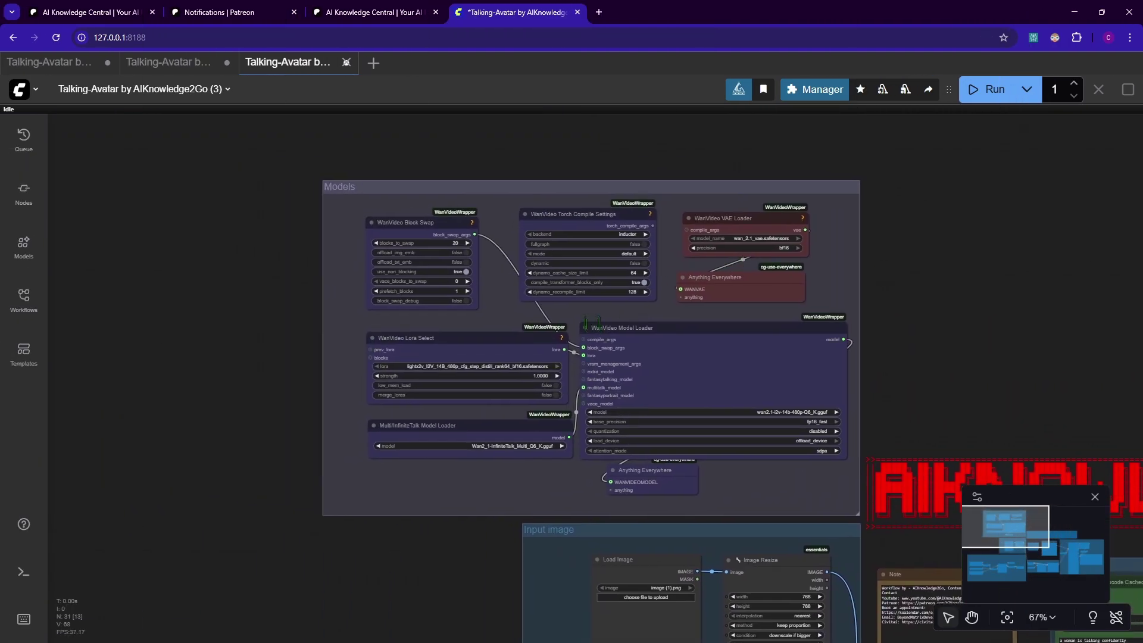
# - Set the WanVideo Model Loader's model to wan2.1-i2v-14b-480p-Q4_K_M.gguf
pyautogui.scroll(6, 593, 324)
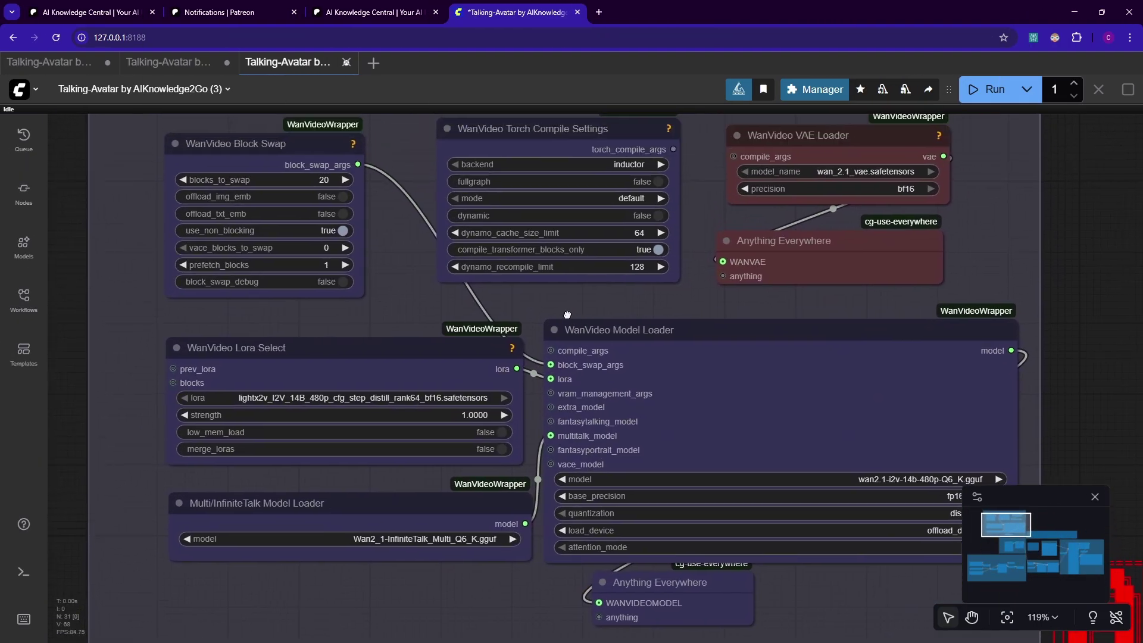
pyautogui.scroll(-1, 566, 314)
pyautogui.scroll(2, 937, 446)
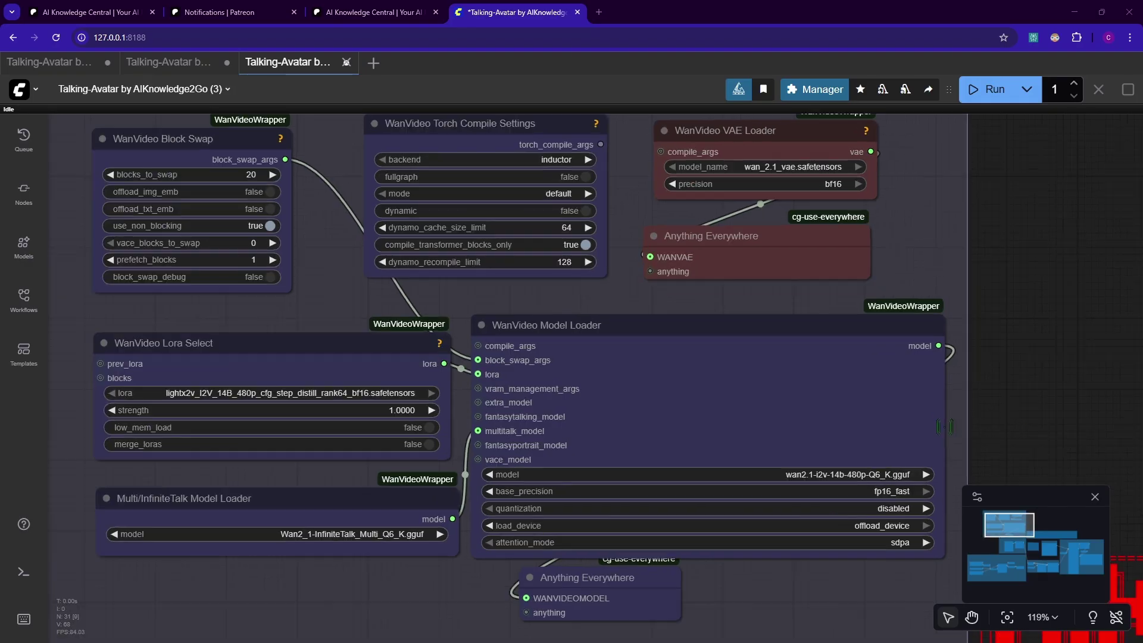
pyautogui.moveTo(913, 343); pyautogui.dragTo(965, 351)
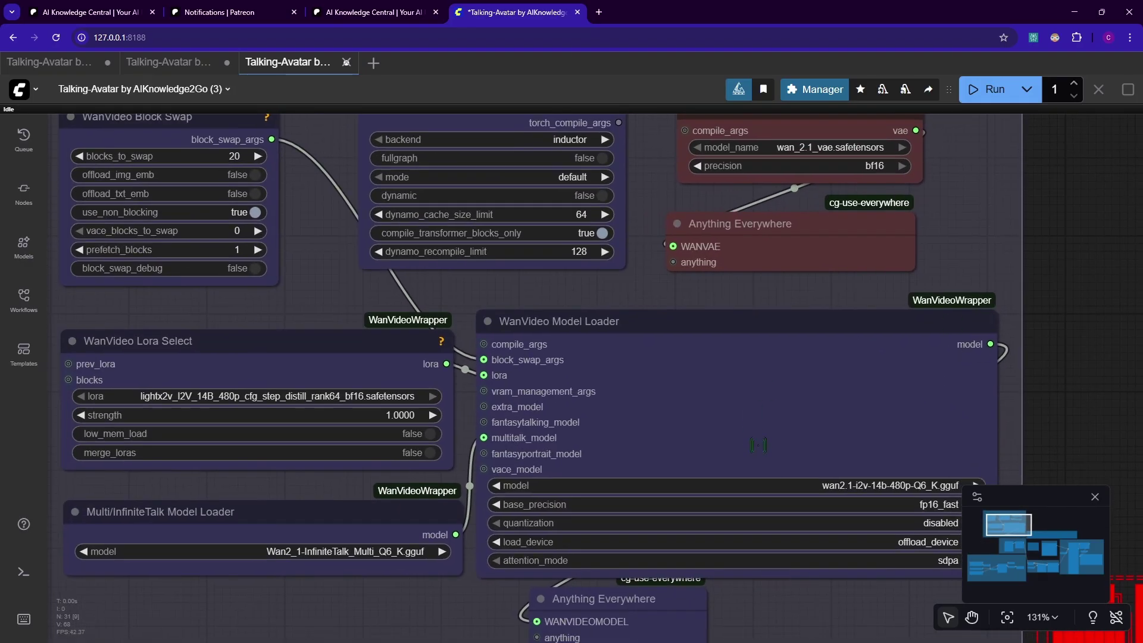
pyautogui.scroll(-1, 805, 473)
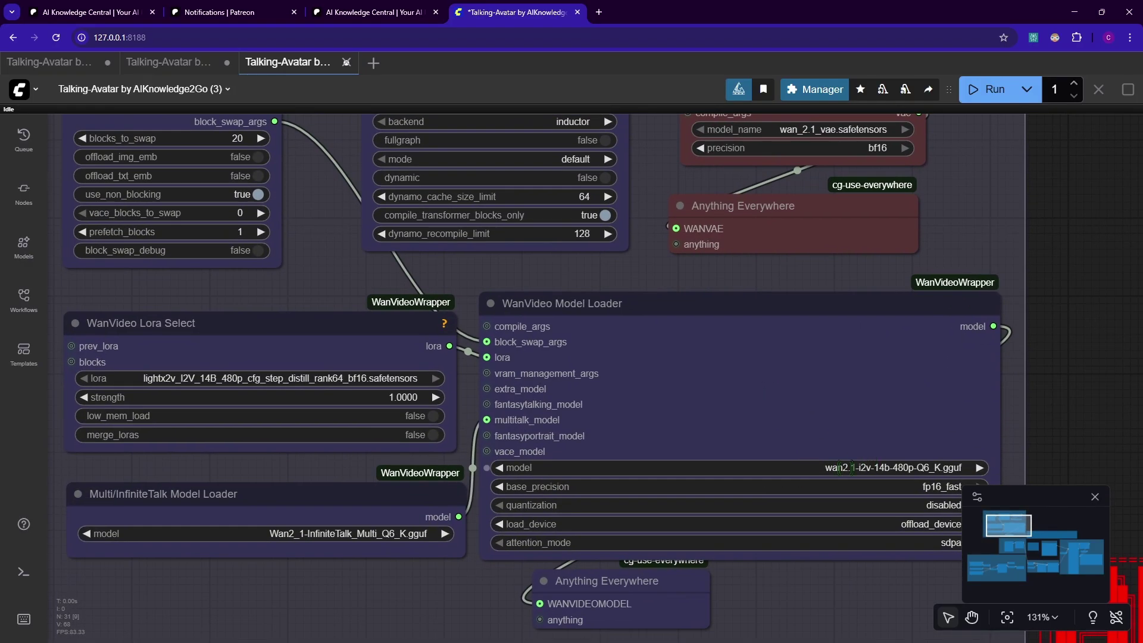
pyautogui.click(829, 469)
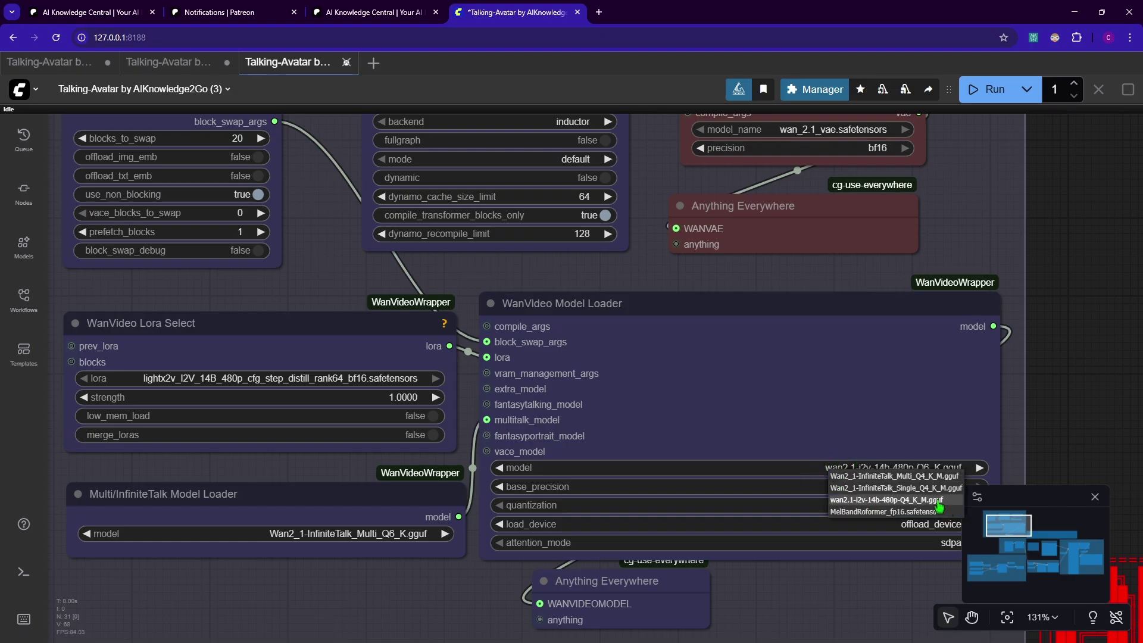
pyautogui.click(893, 500)
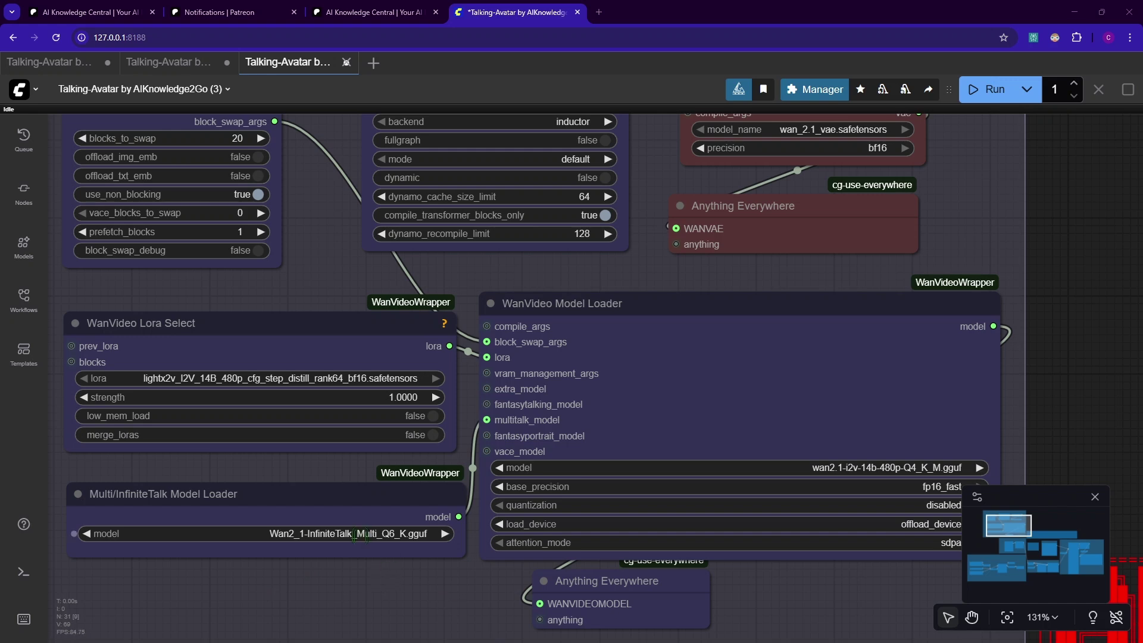
# - Set the Multi/InfiniteTalk Model Loader's model to Wan2_1-InfiniteTalk_Single_Q4_K_M.gguf
pyautogui.click(360, 533)
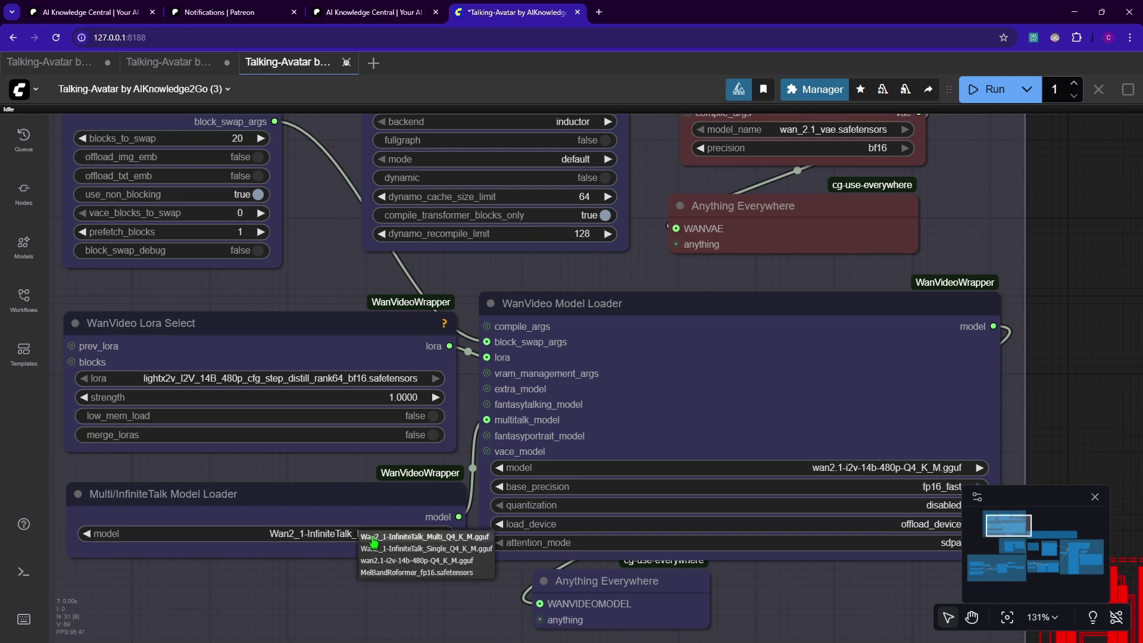
pyautogui.click(458, 550)
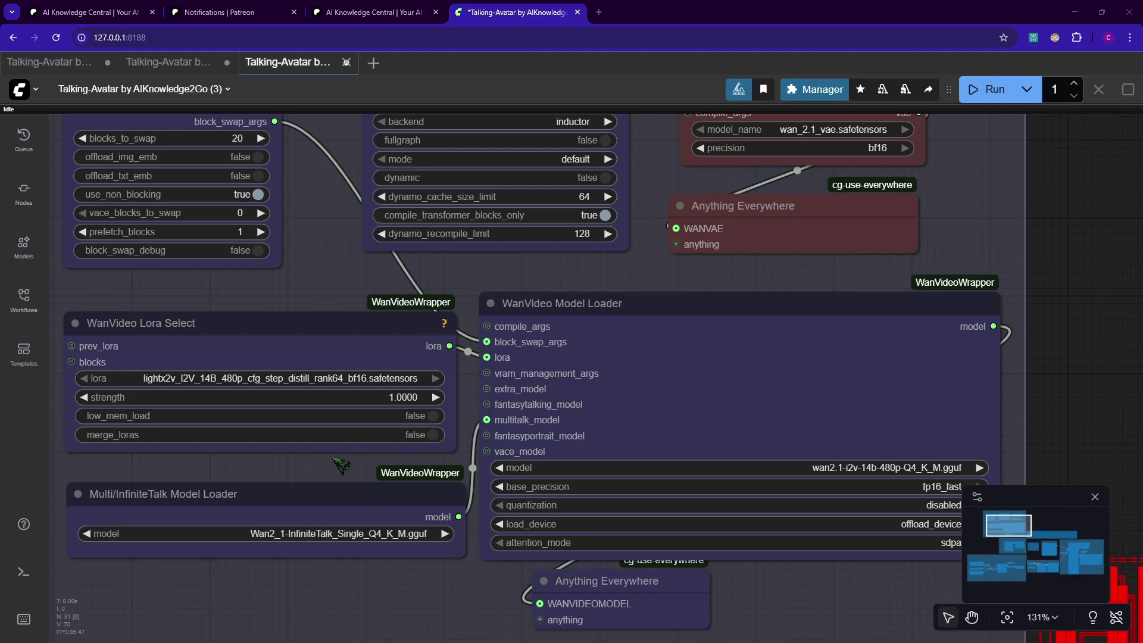
pyautogui.scroll(-2, 350, 286)
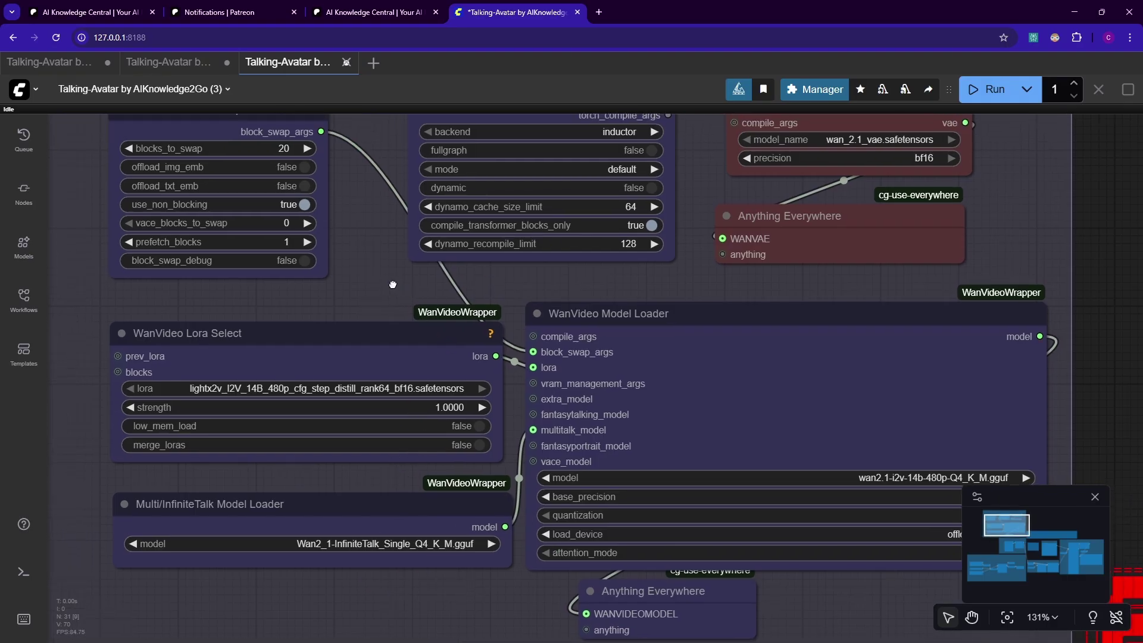
# - Check the available file choices in the WanVideo Lora Select and WanVideo VAE Loader nodes
pyautogui.moveTo(404, 290); pyautogui.dragTo(432, 321)
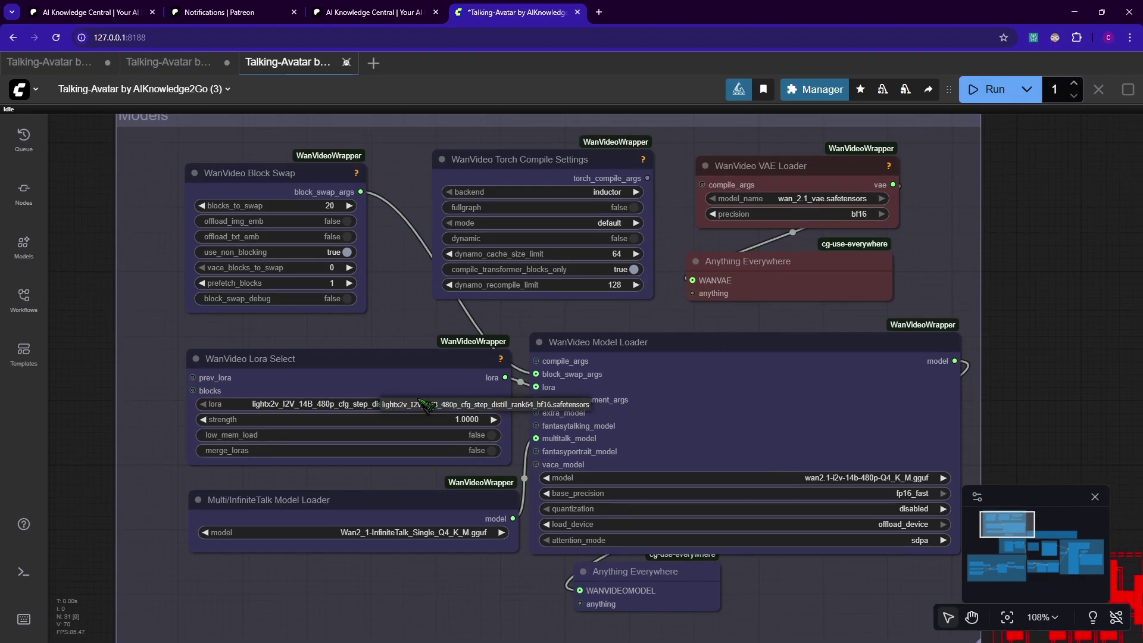
pyautogui.moveTo(975, 137); pyautogui.dragTo(887, 172)
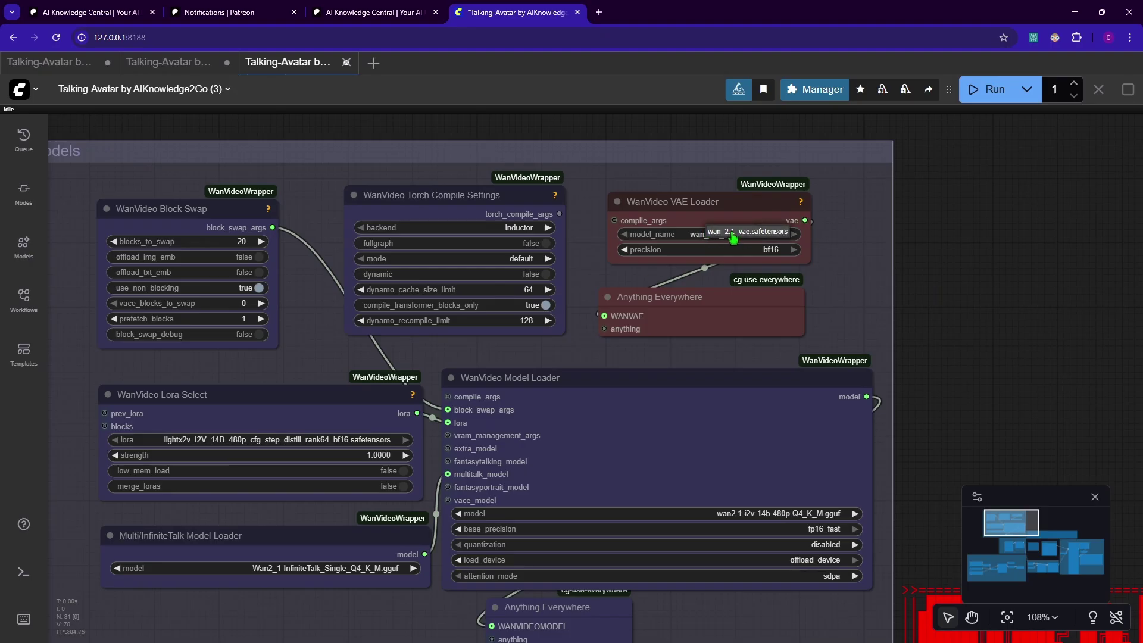
pyautogui.moveTo(928, 285); pyautogui.dragTo(978, 239)
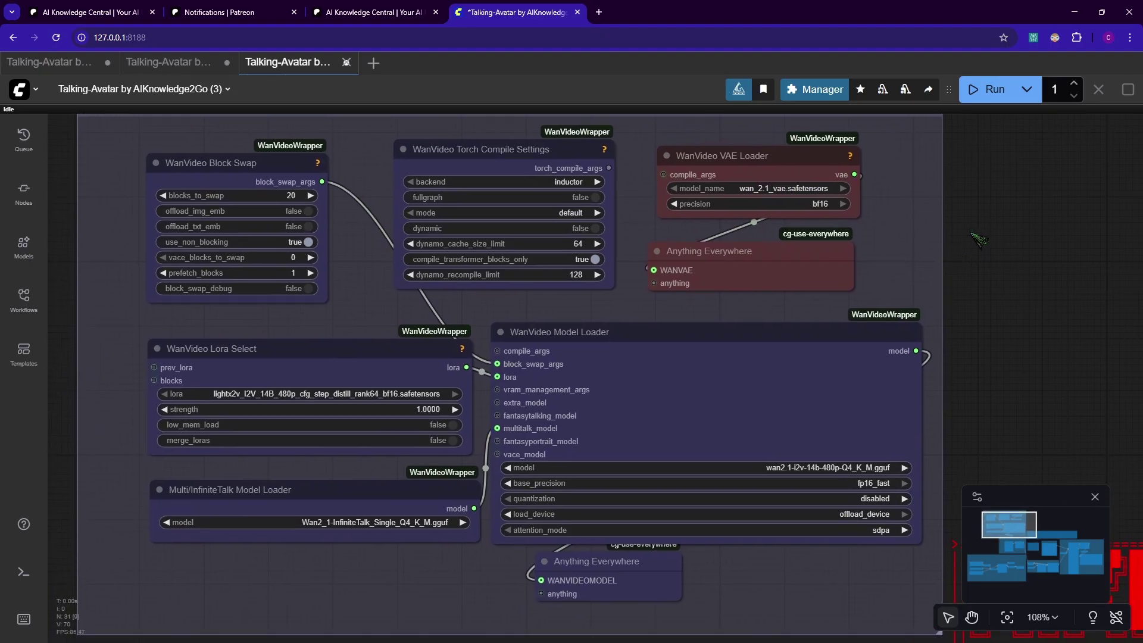
pyautogui.moveTo(956, 304); pyautogui.dragTo(961, 301)
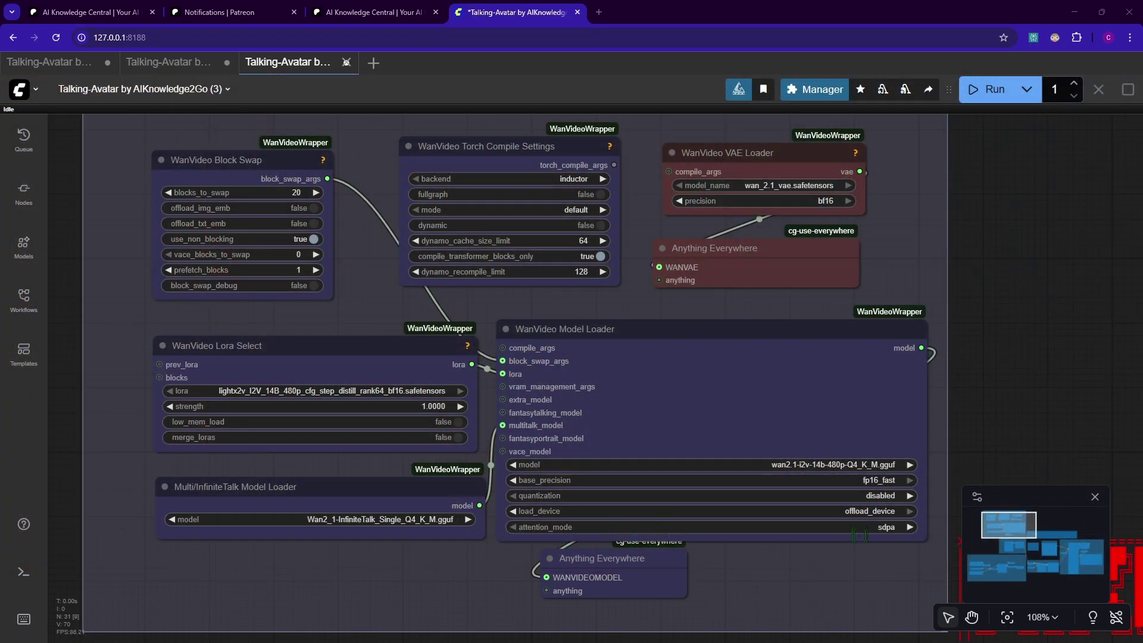
# - Set the WanVideo Model Loader's attention_mode to sageattn and connect the Torch Compile Settings output to its compile_args input
pyautogui.click(884, 528)
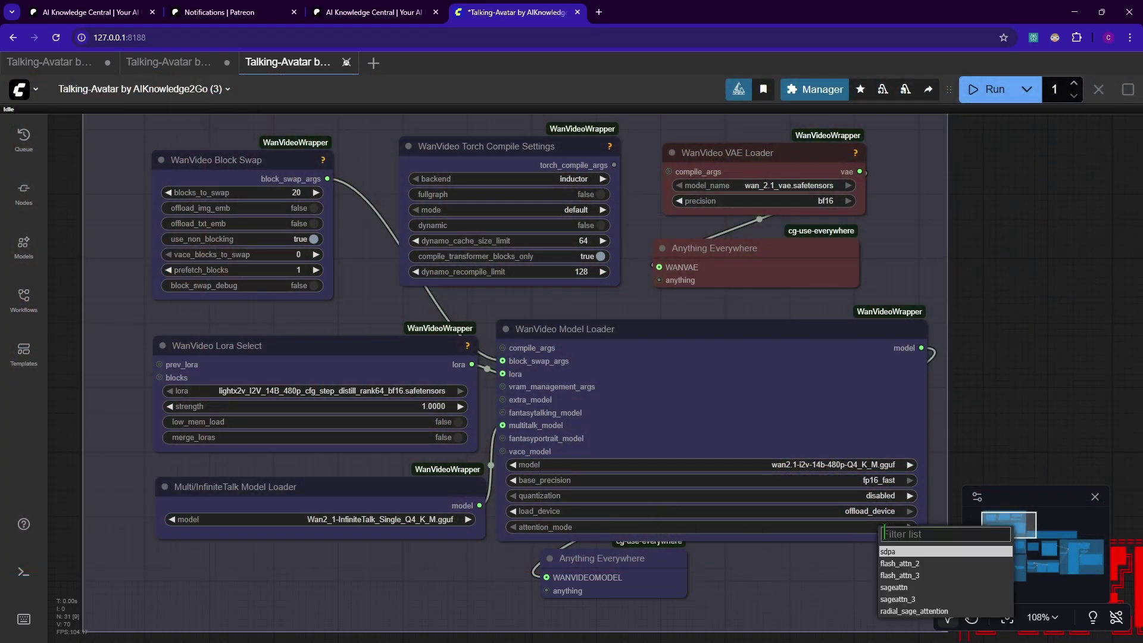
pyautogui.click(899, 587)
pyautogui.scroll(1, 654, 215)
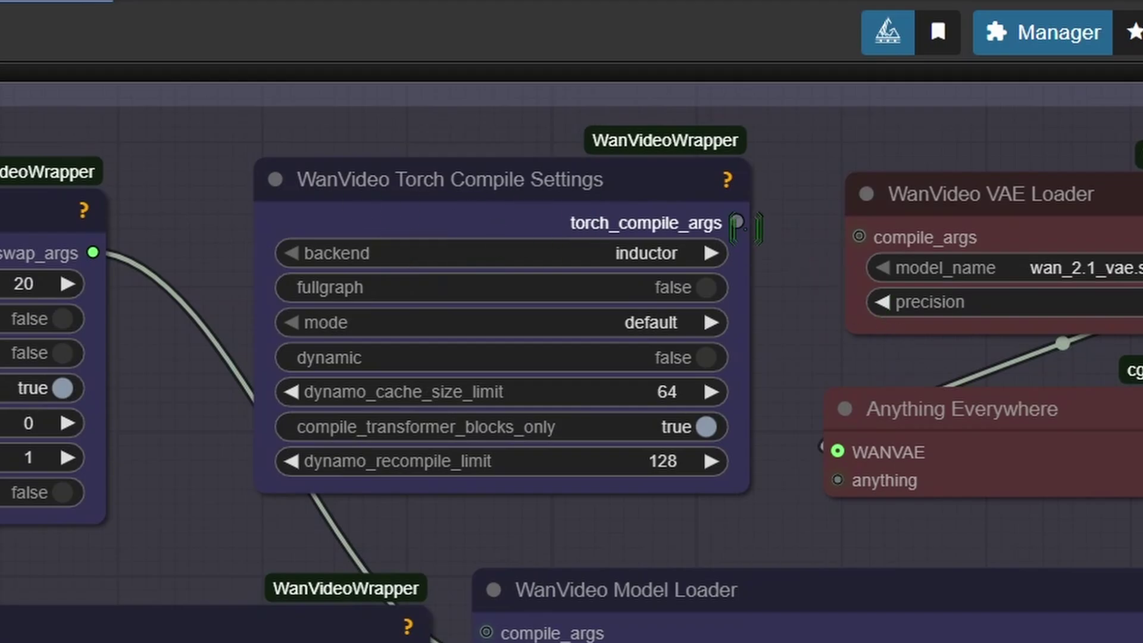
pyautogui.moveTo(737, 221); pyautogui.dragTo(487, 633)
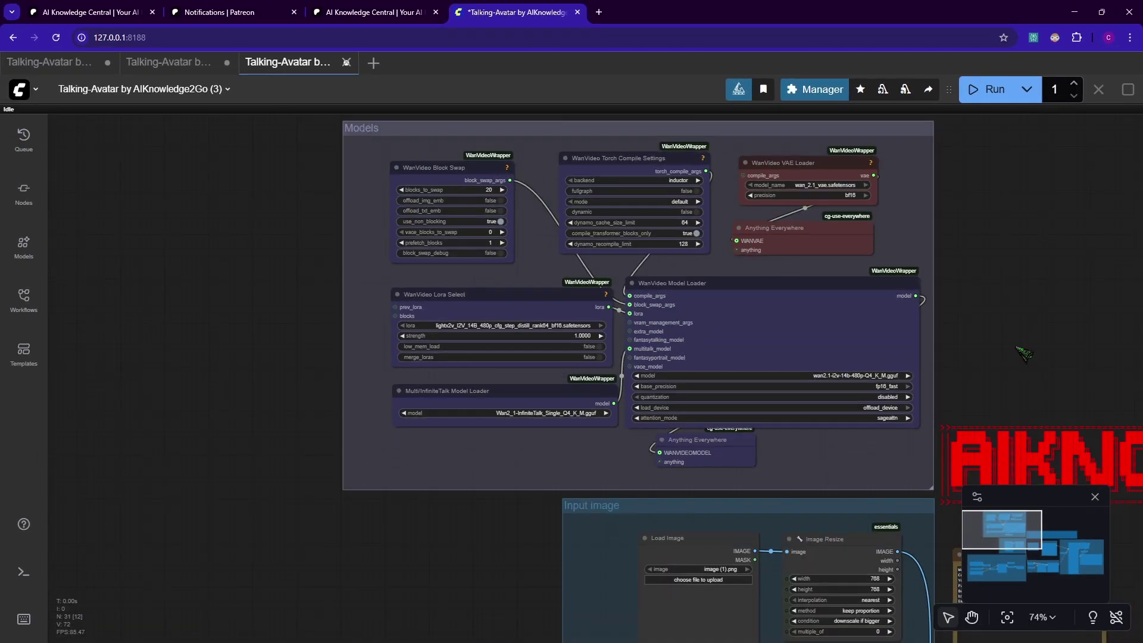
# - Load the portrait image (1).png into the Load Image node and review the Image Resize settings
pyautogui.moveTo(1019, 349); pyautogui.dragTo(958, 155)
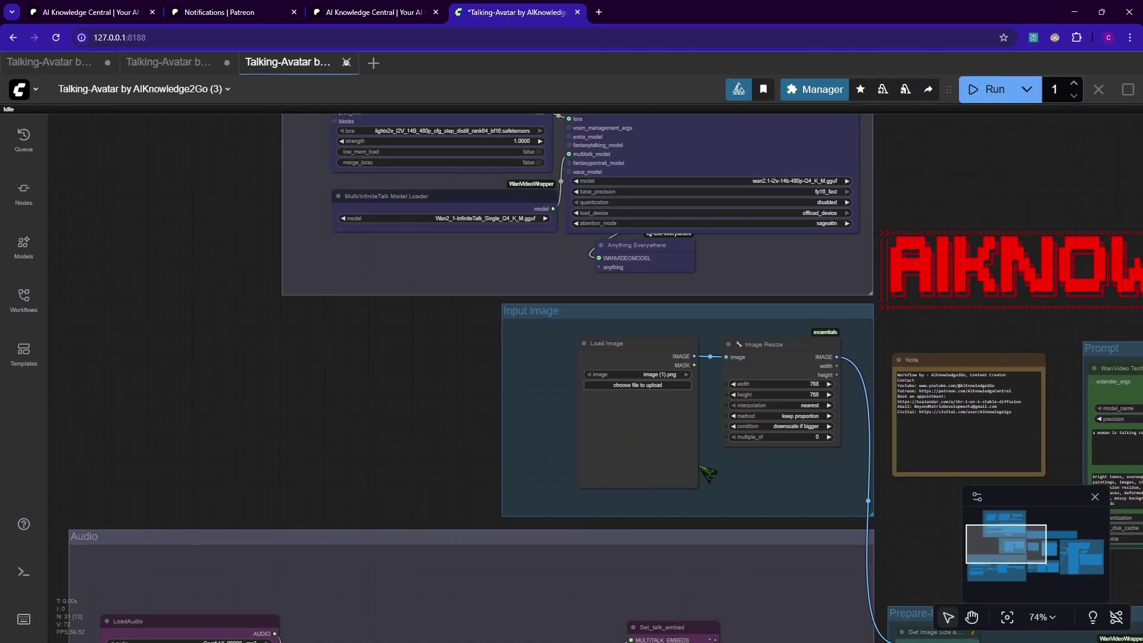
pyautogui.scroll(7, 707, 472)
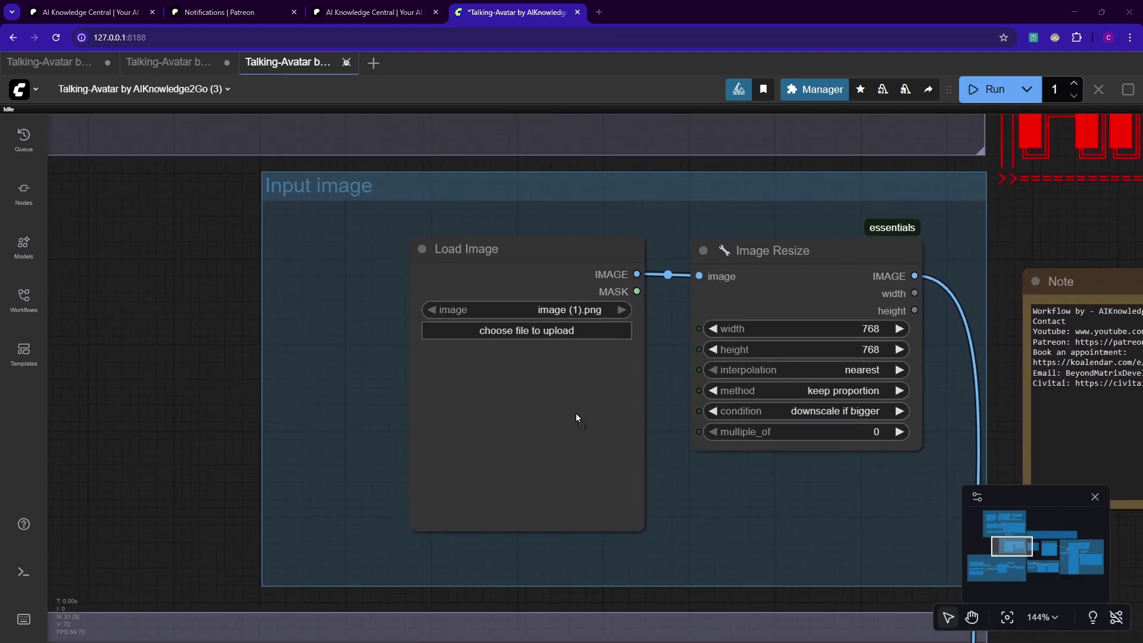
pyautogui.moveTo(576, 414); pyautogui.dragTo(516, 420)
pyautogui.moveTo(707, 510); pyautogui.dragTo(626, 496)
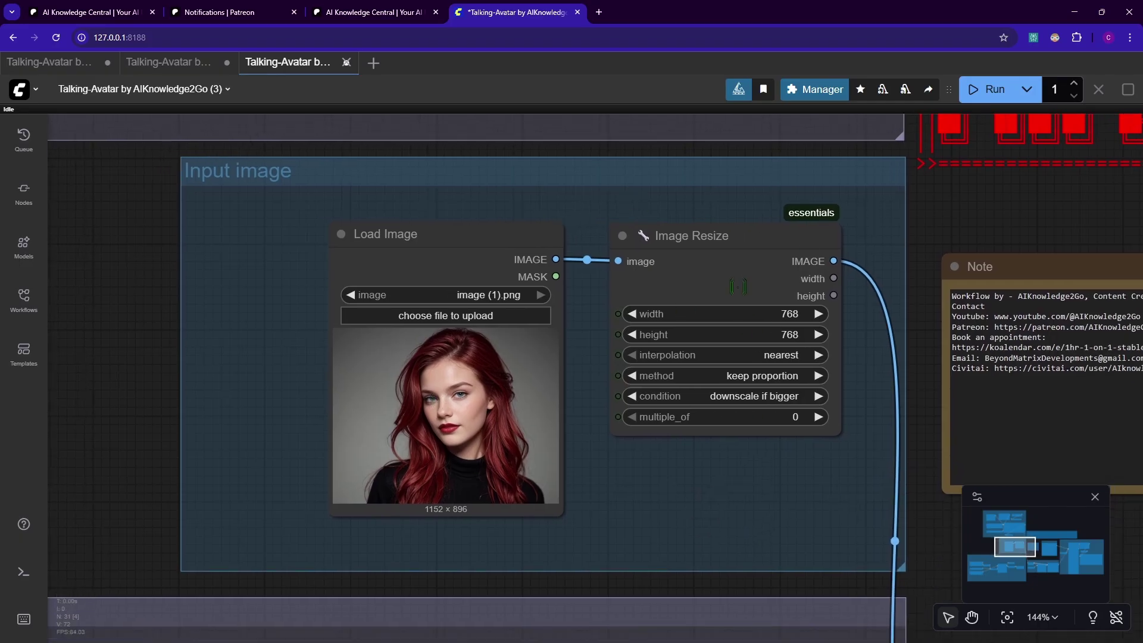
pyautogui.moveTo(807, 520); pyautogui.dragTo(792, 506)
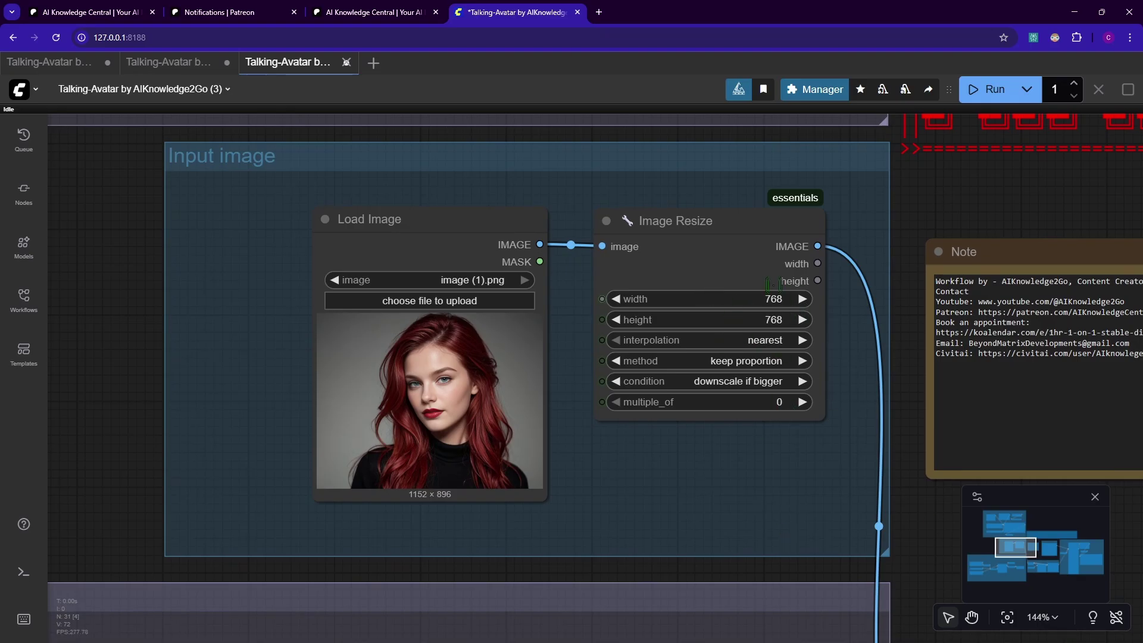
pyautogui.moveTo(732, 516); pyautogui.dragTo(790, 478)
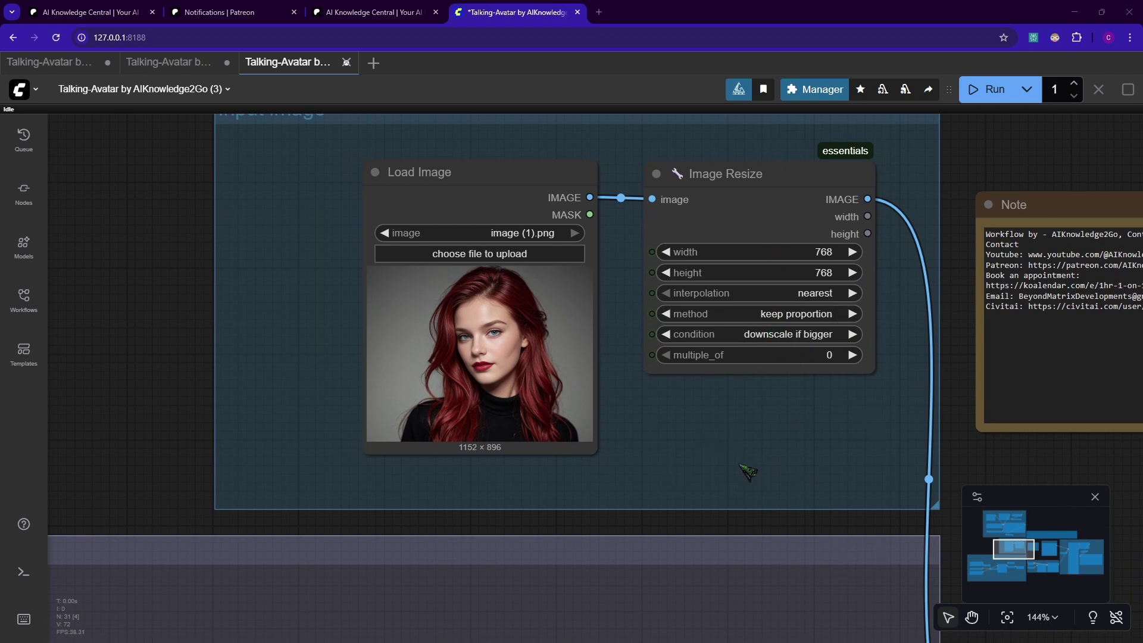
# - Load the audio file likeAndSub.mp3 into the LoadAudio node of the Audio group
pyautogui.moveTo(592, 472); pyautogui.dragTo(880, 127)
pyautogui.scroll(-2, 461, 359)
pyautogui.moveTo(461, 359); pyautogui.dragTo(594, 308)
pyautogui.moveTo(668, 298); pyautogui.dragTo(780, 272)
pyautogui.moveTo(616, 331); pyautogui.dragTo(647, 156)
pyautogui.moveTo(584, 177); pyautogui.dragTo(629, 239)
pyautogui.scroll(1, 546, 181)
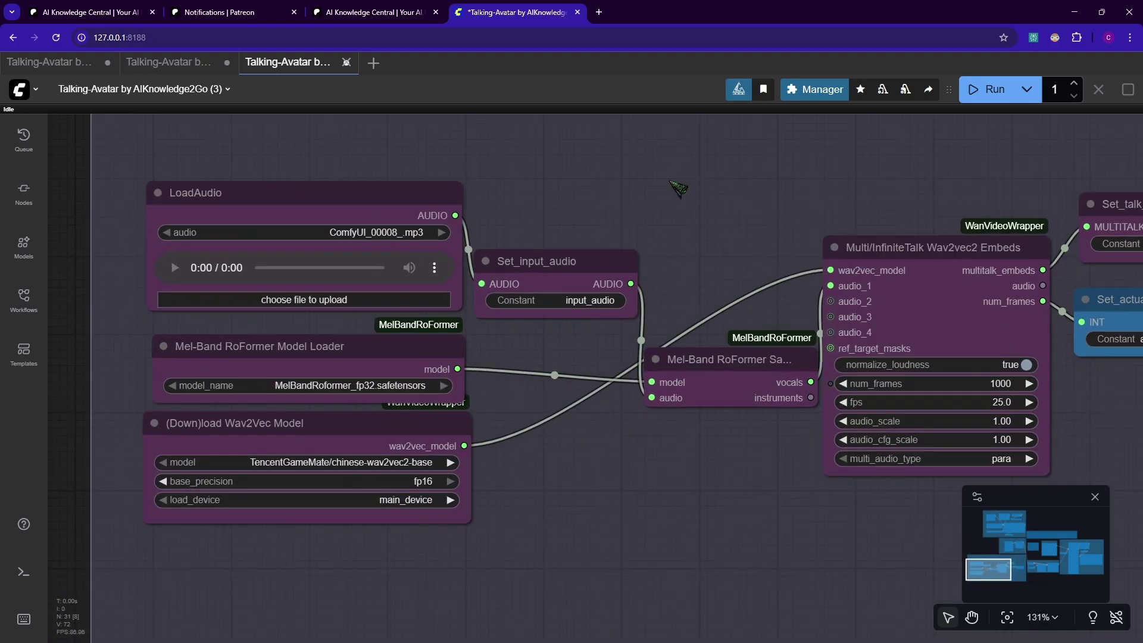
pyautogui.moveTo(678, 186); pyautogui.dragTo(625, 200)
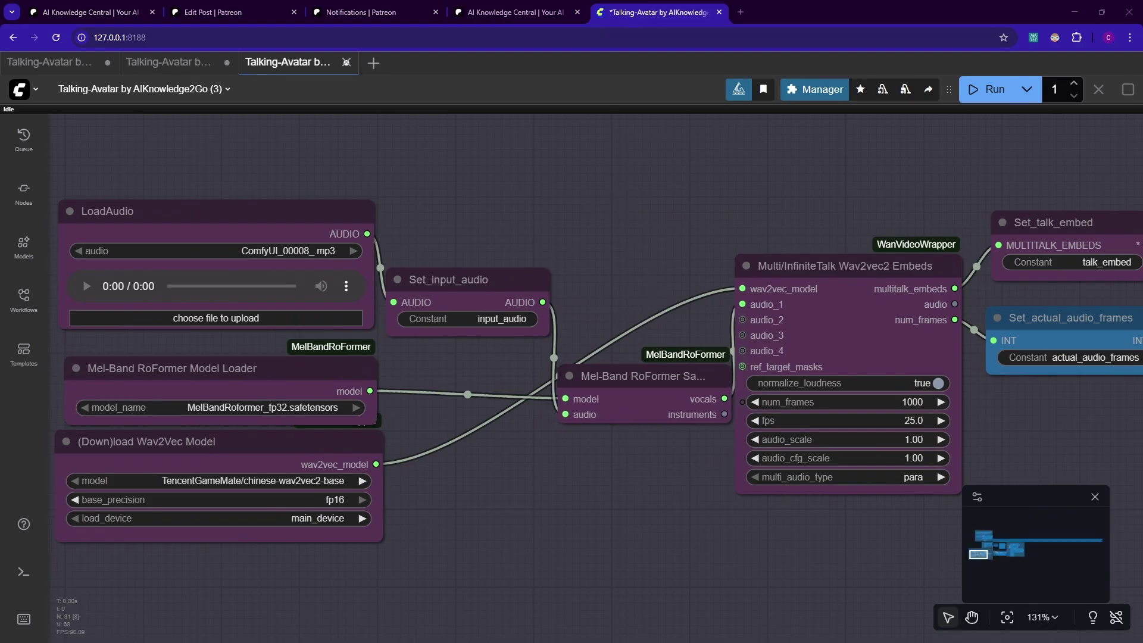
pyautogui.click(237, 231)
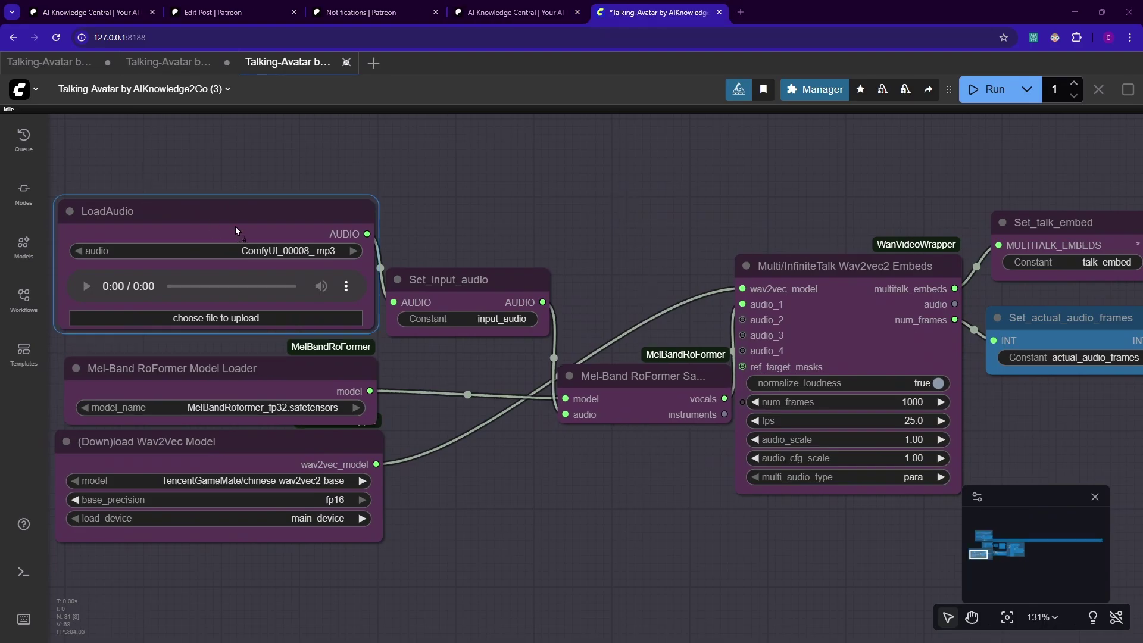
pyautogui.moveTo(236, 231); pyautogui.dragTo(236, 231)
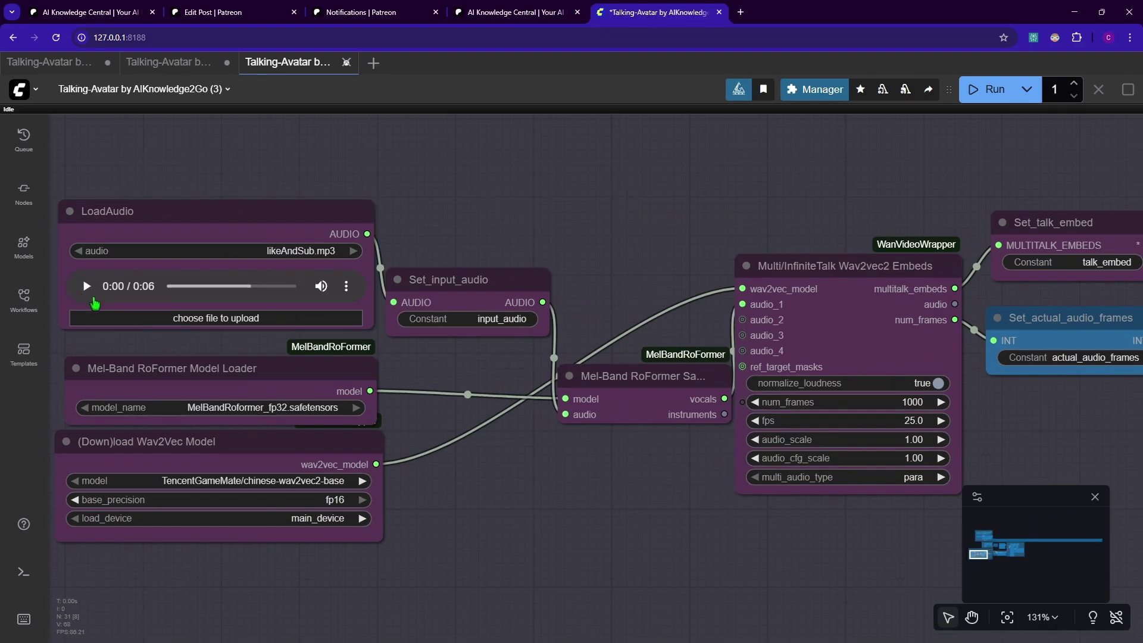
# - Play a few seconds of the loaded audio clip in the LoadAudio node and pause it
pyautogui.click(87, 287)
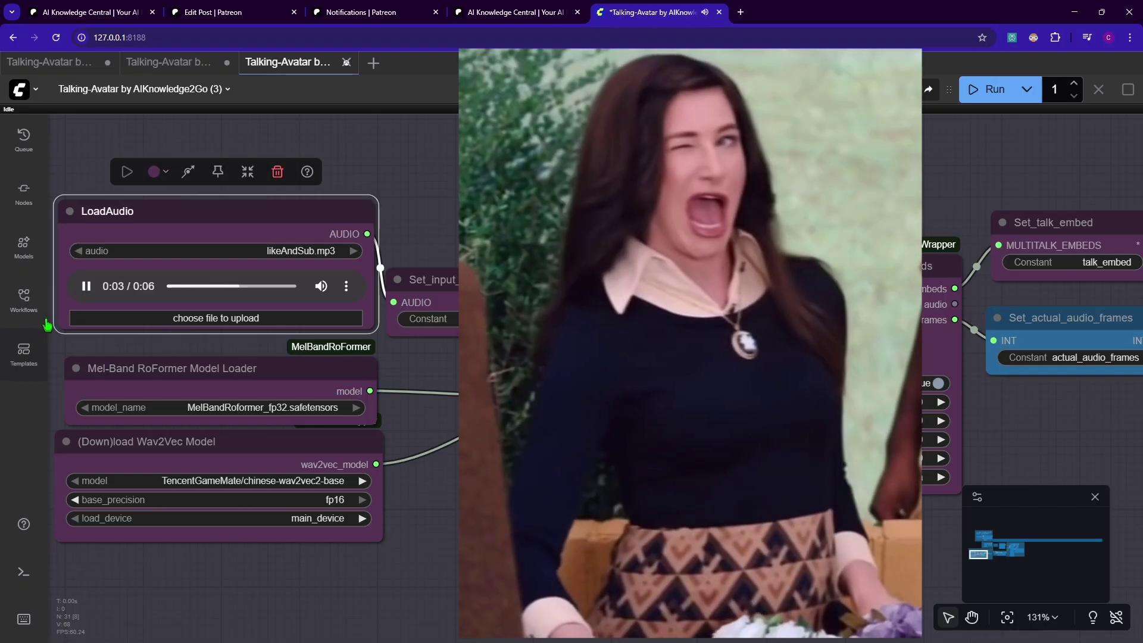
pyautogui.click(87, 286)
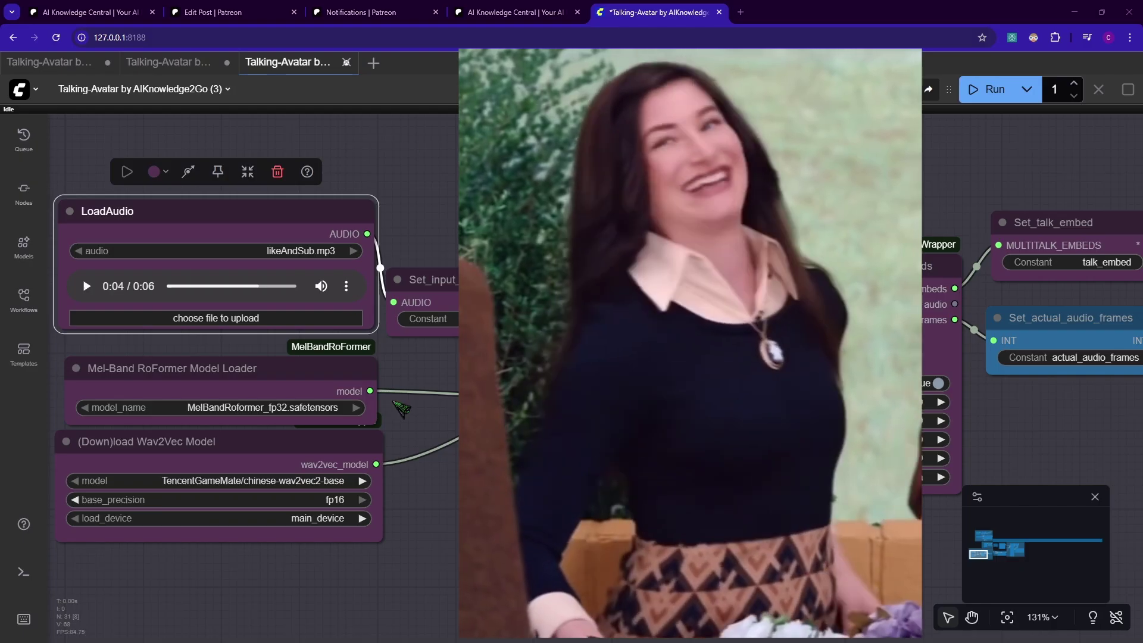
pyautogui.moveTo(491, 440); pyautogui.dragTo(571, 447)
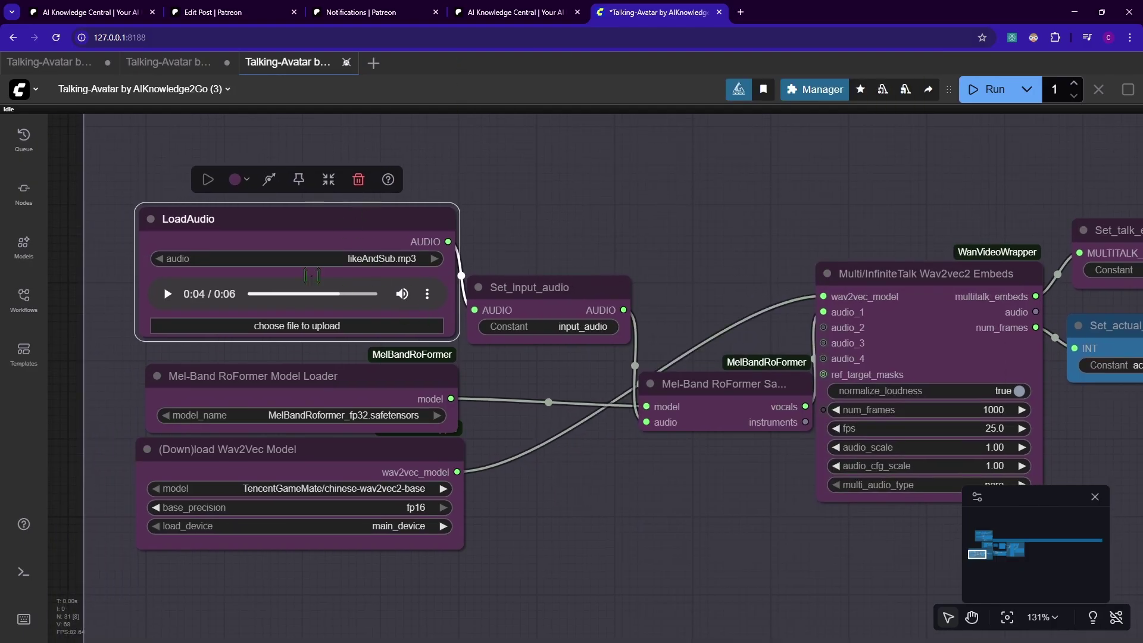
# - Examine the model settings of the Mel-Band RoFormer Model Loader and the (Down)load Wav2Vec Model node
pyautogui.scroll(1, 553, 422)
pyautogui.click(331, 382)
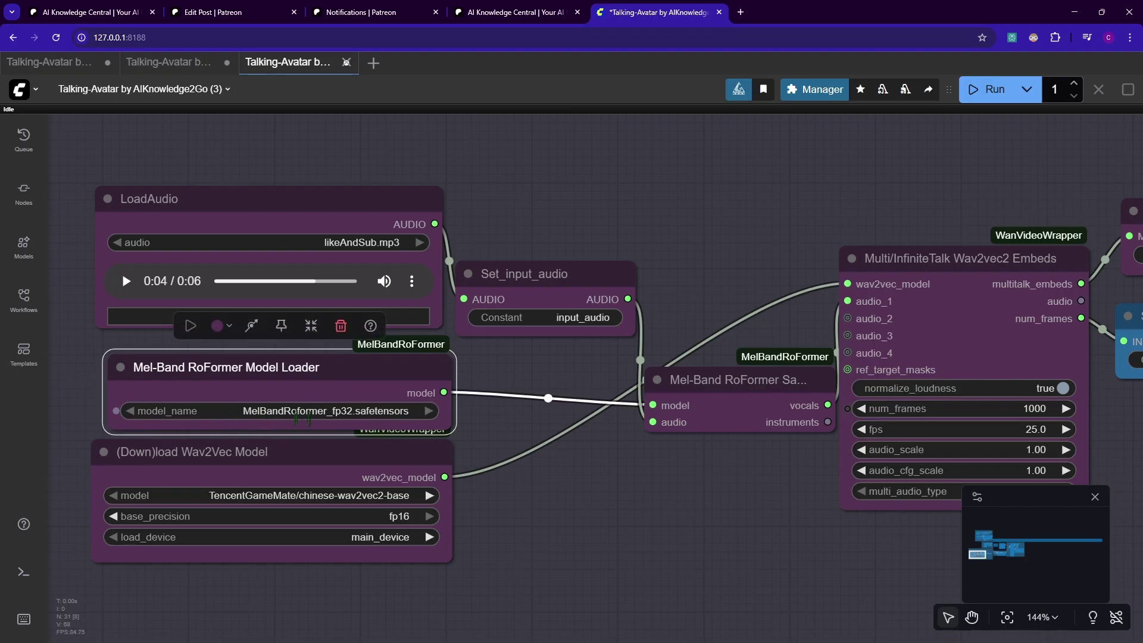
pyautogui.click(619, 454)
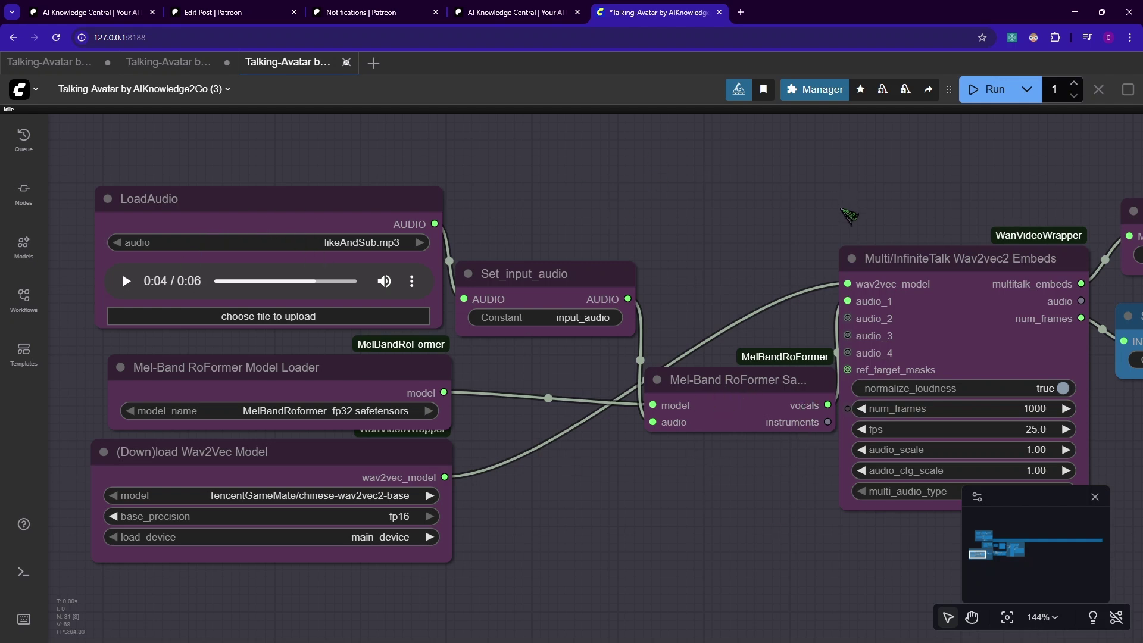
pyautogui.moveTo(576, 472); pyautogui.dragTo(525, 467)
pyautogui.moveTo(441, 490); pyautogui.dragTo(471, 501)
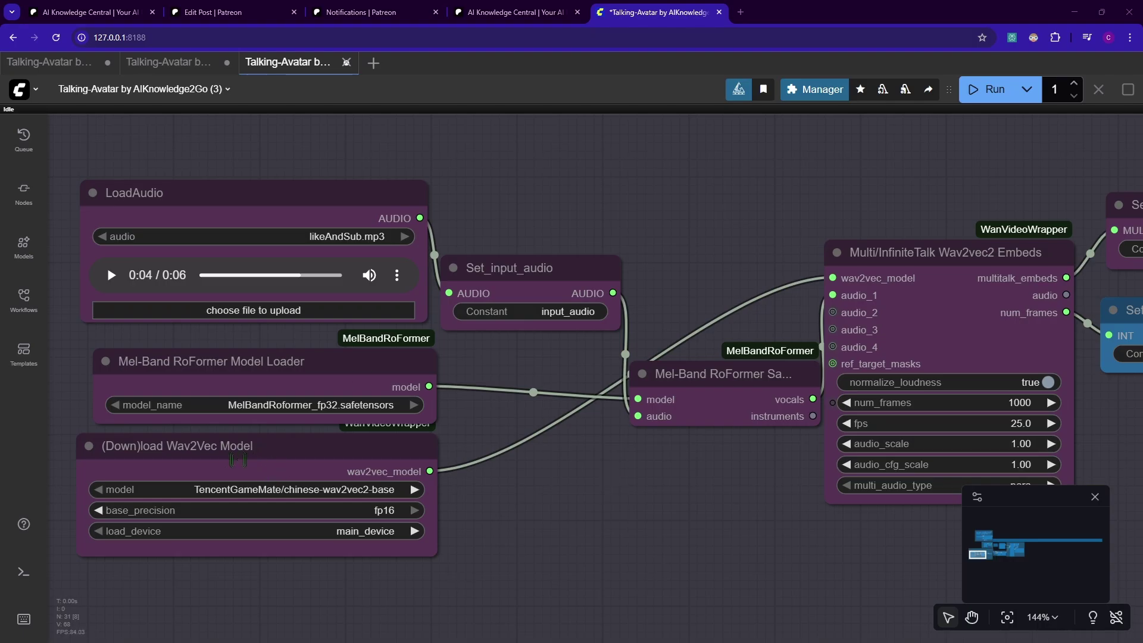
# - Try a num_frames value of 3 in the Multi/InfiniteTalk Wav2vec2 Embeds node
pyautogui.moveTo(952, 191); pyautogui.dragTo(472, 204)
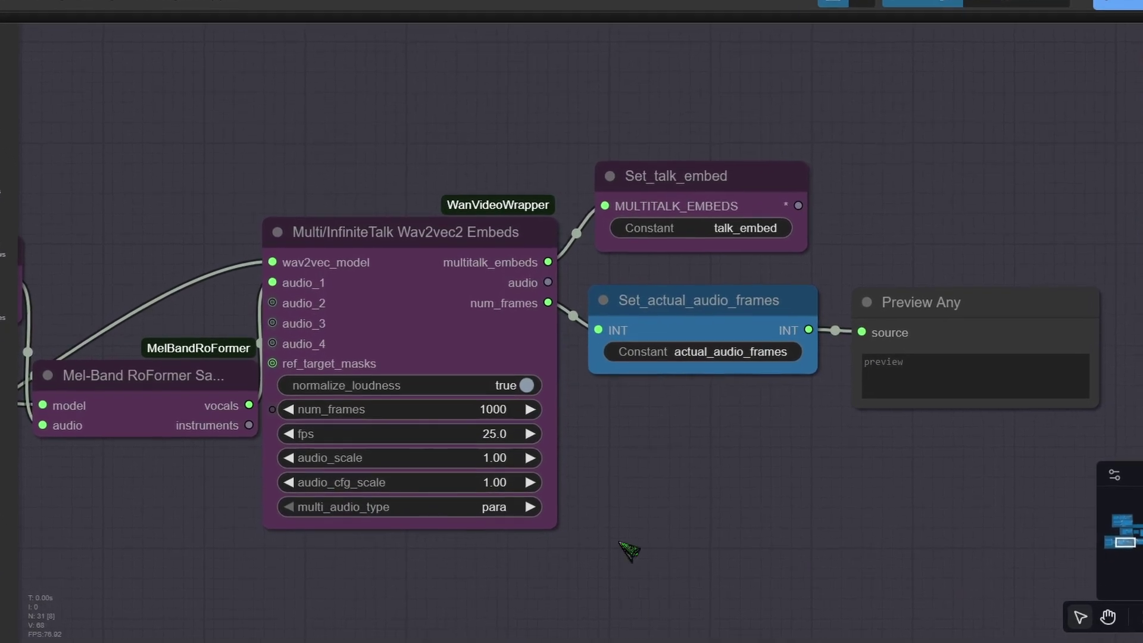
pyautogui.click(370, 410)
pyautogui.write('3')
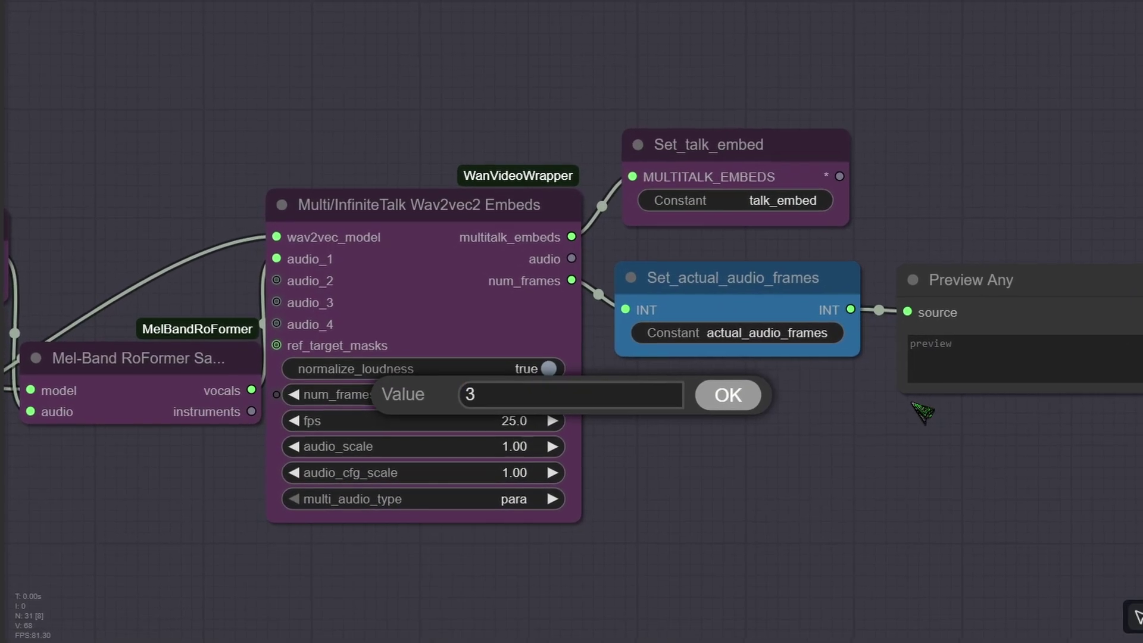
pyautogui.click(702, 399)
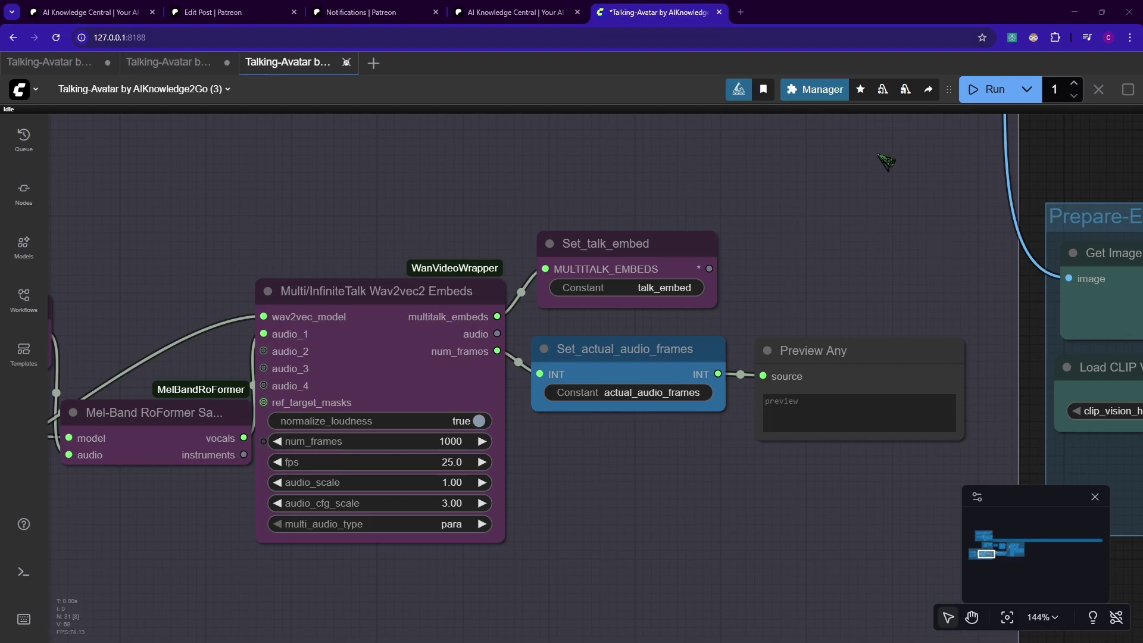
# - Examine the positive and negative prompts and the model setting of the WanVideo TextEncode Cached node in the Prompt group
pyautogui.scroll(-5, 893, 241)
pyautogui.moveTo(819, 240); pyautogui.dragTo(584, 448)
pyautogui.moveTo(841, 280); pyautogui.dragTo(513, 397)
pyautogui.moveTo(992, 218); pyautogui.dragTo(822, 318)
pyautogui.scroll(1, 844, 250)
pyautogui.scroll(1, 844, 250)
pyautogui.scroll(1, 849, 423)
pyautogui.moveTo(803, 403); pyautogui.dragTo(941, 395)
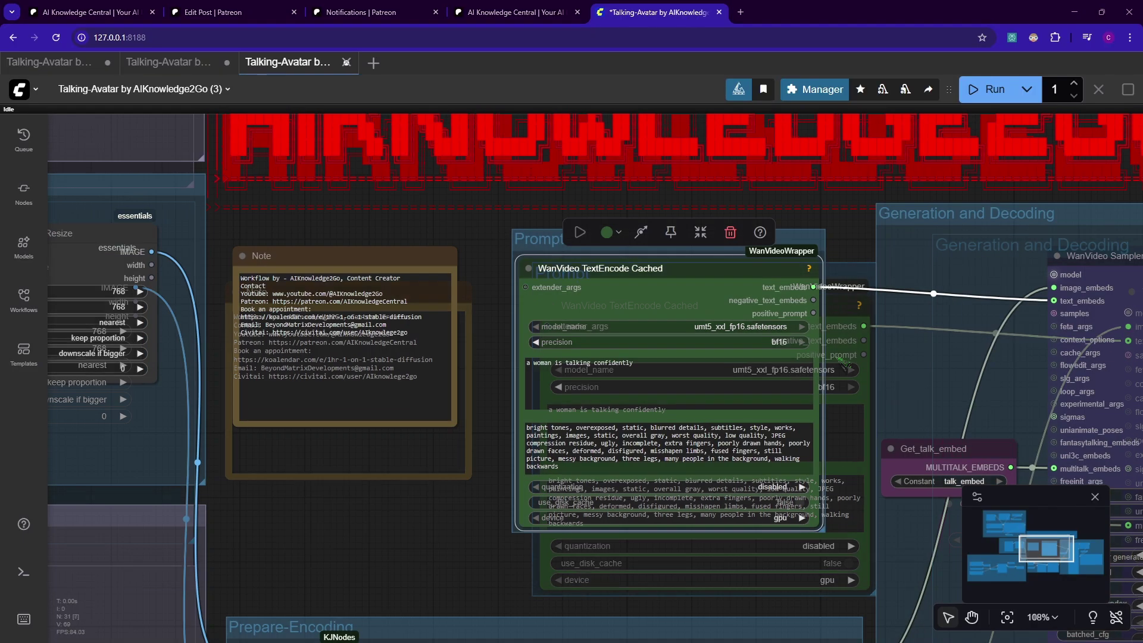
# - Highlight the positive prompt text of the WanVideo TextEncode Cached node to review it, leaving the wording as is
pyautogui.scroll(2, 852, 363)
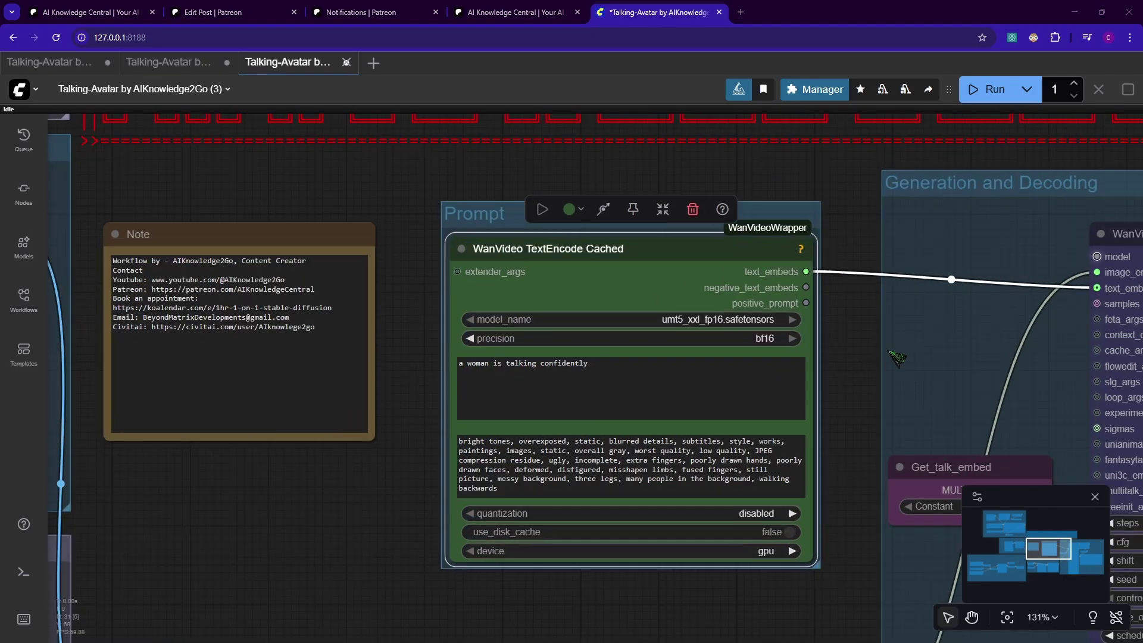
pyautogui.moveTo(897, 358); pyautogui.dragTo(933, 363)
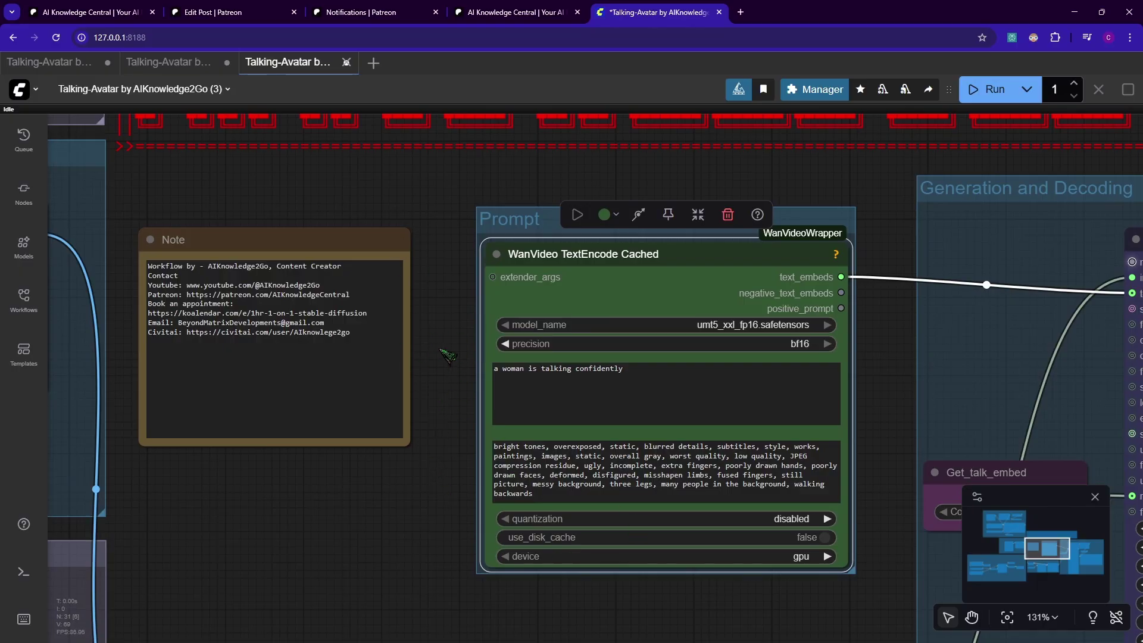
pyautogui.moveTo(668, 388); pyautogui.dragTo(494, 364)
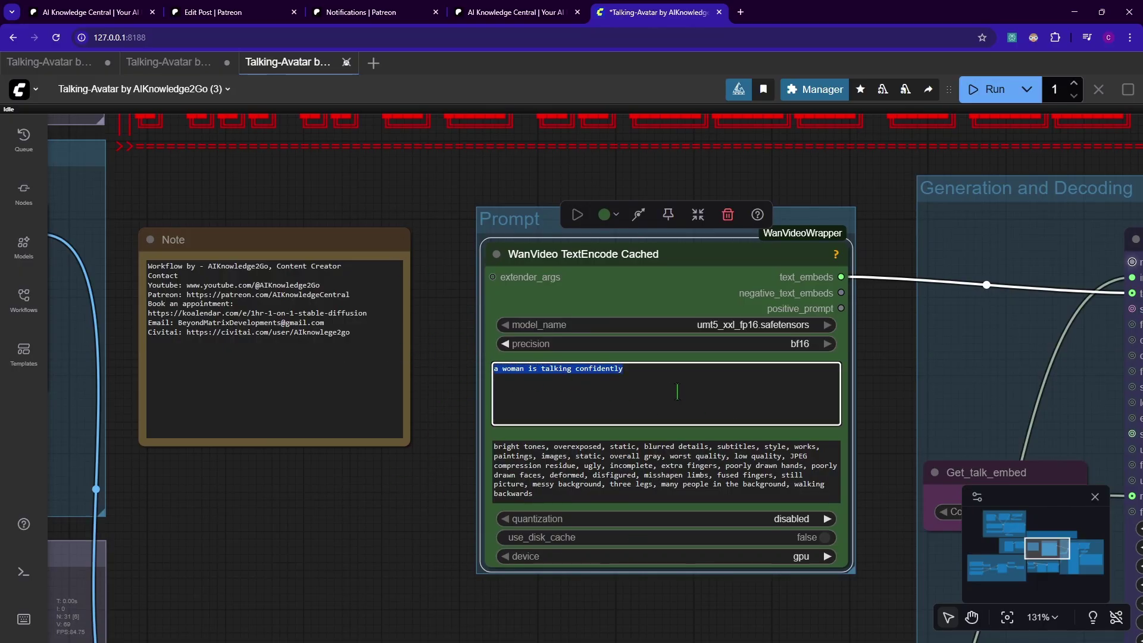
pyautogui.click(820, 377)
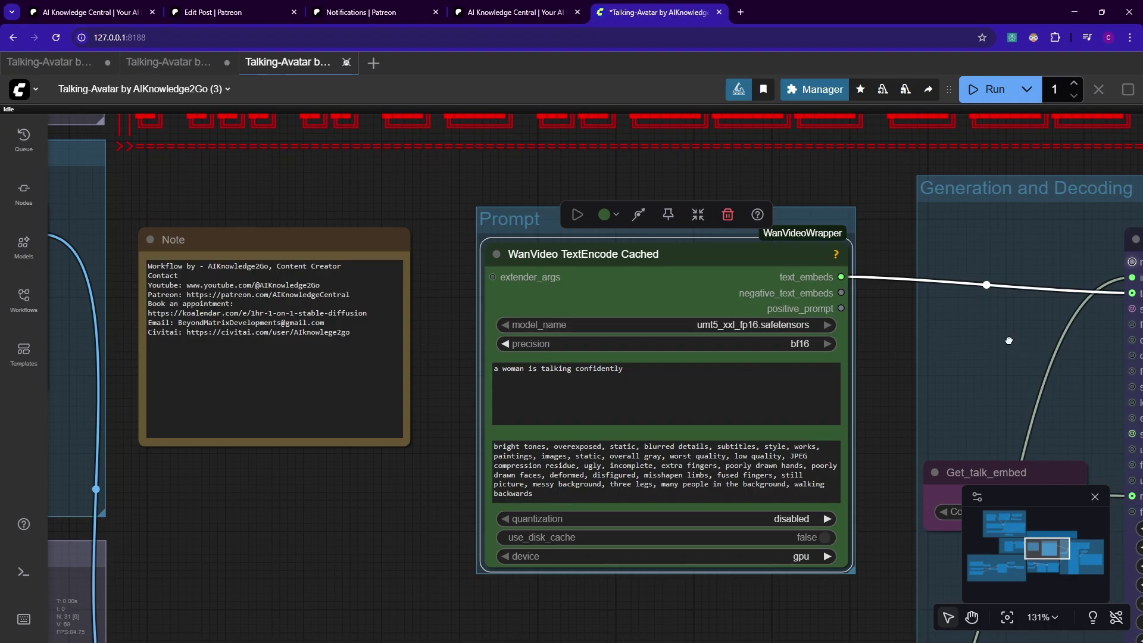
# - Examine the WanVideo Sampler, WanVideo Decode and Video Combine settings in the Generation and Decoding group
pyautogui.moveTo(1009, 340); pyautogui.dragTo(607, 283)
pyautogui.moveTo(690, 306); pyautogui.dragTo(399, 248)
pyautogui.scroll(-2, 640, 297)
pyautogui.scroll(-1, 776, 295)
pyautogui.scroll(2, 917, 268)
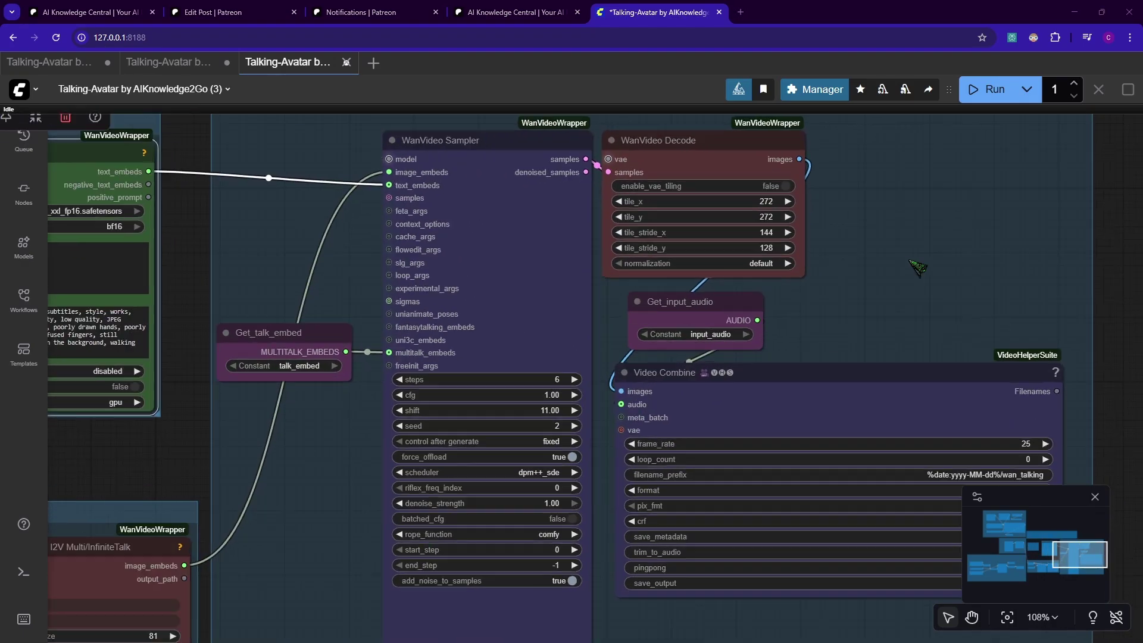
pyautogui.scroll(1, 867, 266)
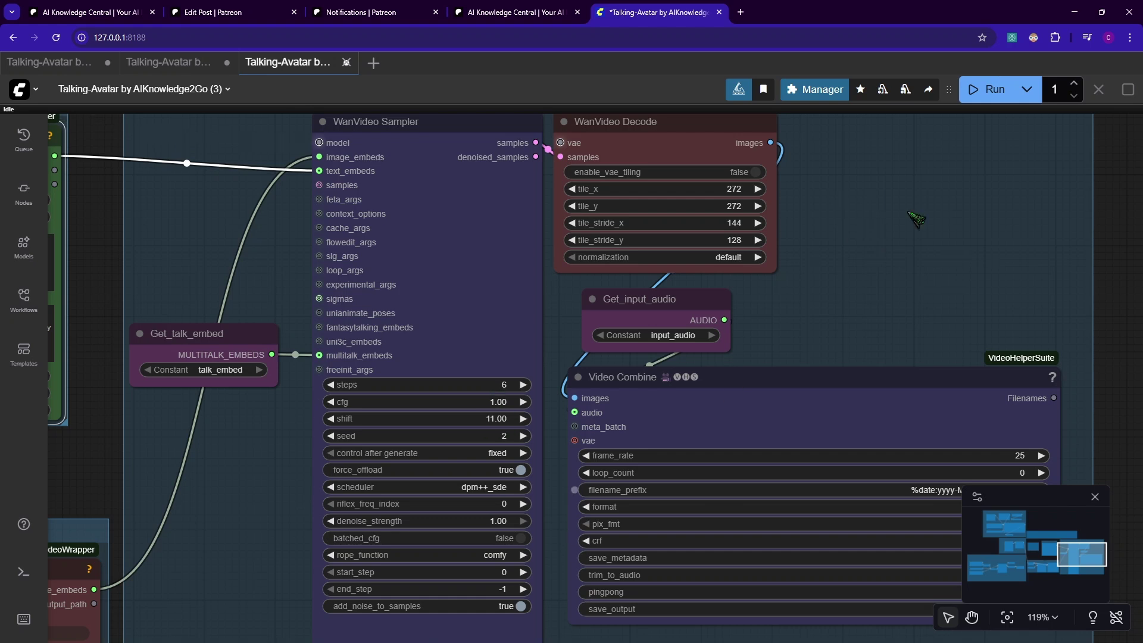
pyautogui.moveTo(986, 212); pyautogui.dragTo(834, 133)
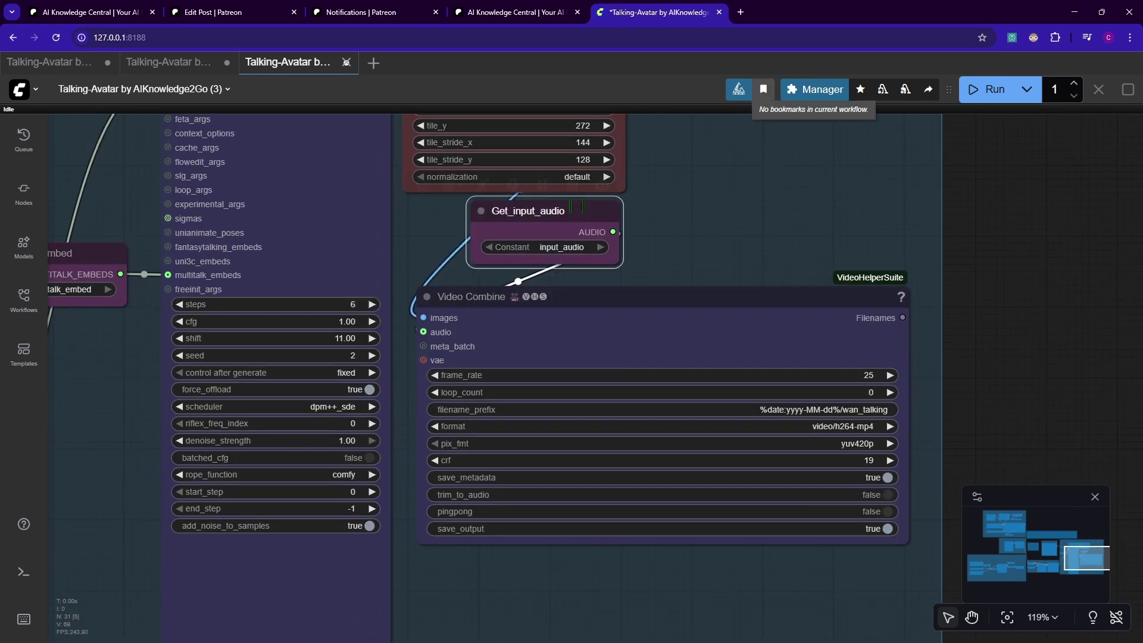
# - Move the Get_input_audio node a little to the left, just above the Video Combine node's title
pyautogui.moveTo(577, 207); pyautogui.dragTo(503, 213)
pyautogui.moveTo(760, 288); pyautogui.dragTo(751, 253)
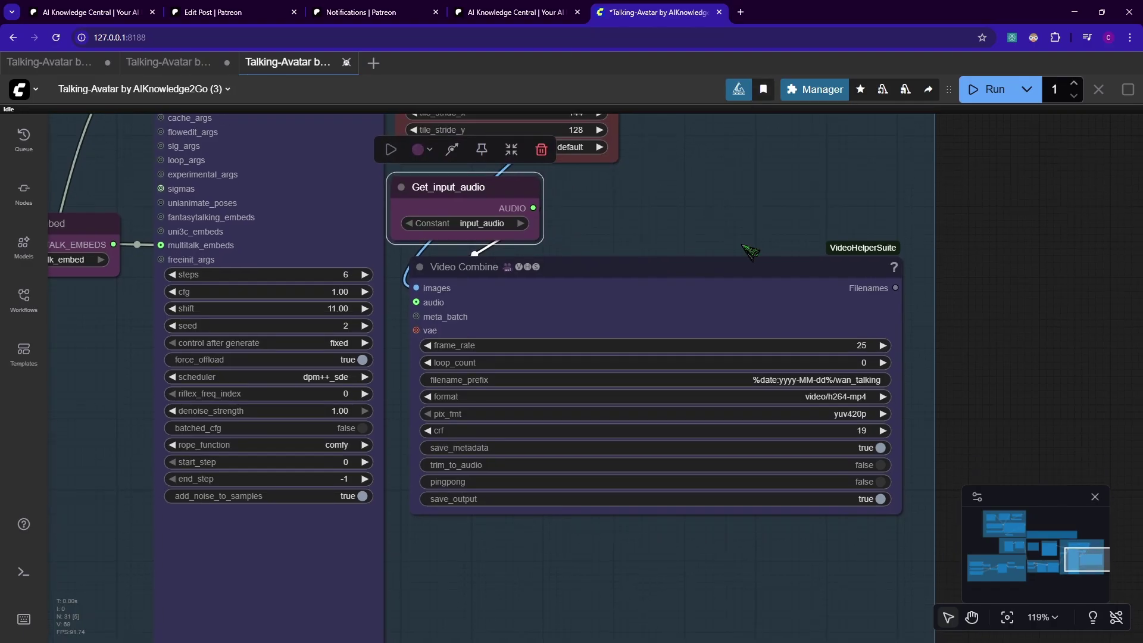
pyautogui.scroll(1, 933, 354)
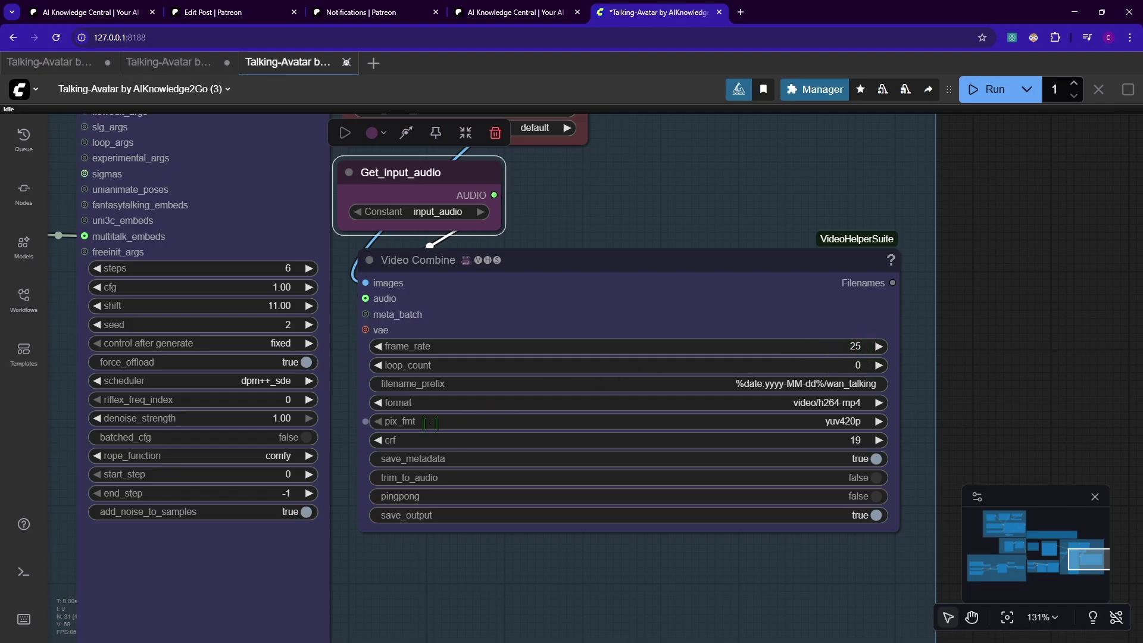
# - Review the num_frames and fps settings of the Multi/InfiniteTalk Wav2vec2 Embeds node in the Audio group
pyautogui.moveTo(430, 422); pyautogui.dragTo(1064, 394)
pyautogui.moveTo(504, 410); pyautogui.dragTo(992, 247)
pyautogui.moveTo(273, 251); pyautogui.dragTo(866, 297)
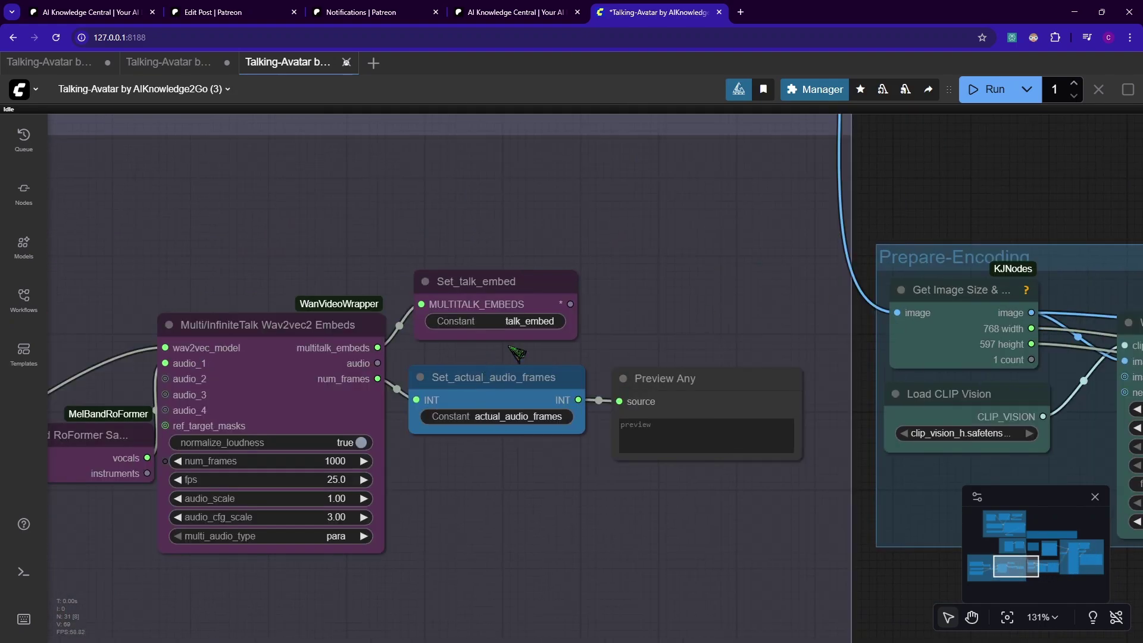
pyautogui.scroll(1, 516, 353)
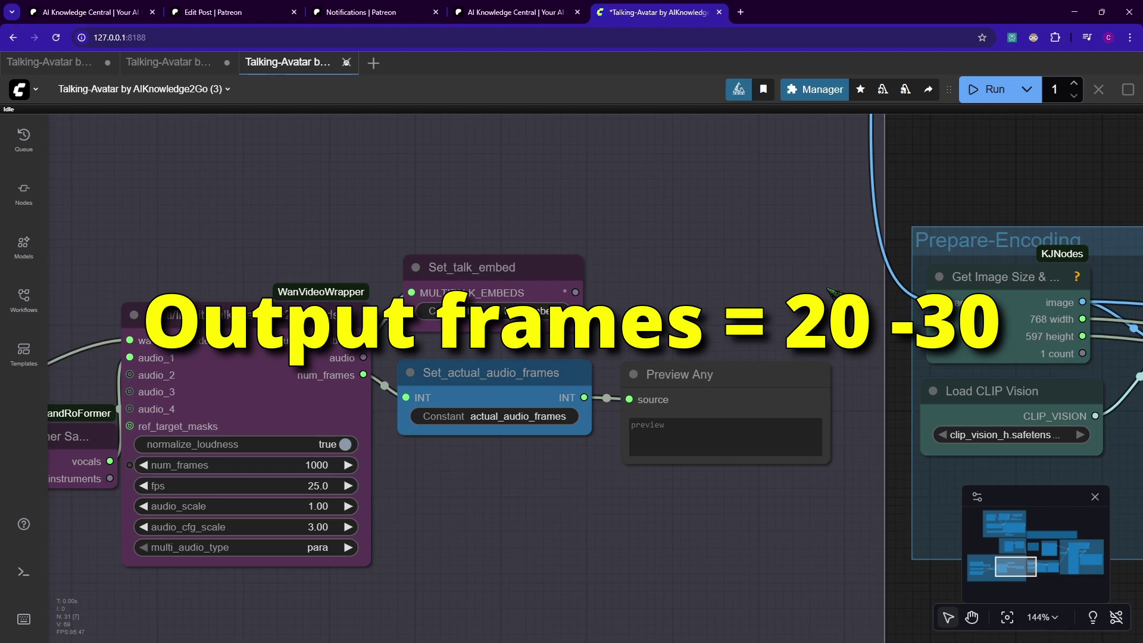
# - Set motion_frame to 9 in the WanVideo Long I2V Multi/InfiniteTalk node of the Prepare-Encoding group
pyautogui.moveTo(827, 288); pyautogui.dragTo(301, 272)
pyautogui.moveTo(993, 191); pyautogui.dragTo(762, 176)
pyautogui.moveTo(601, 210); pyautogui.dragTo(578, 191)
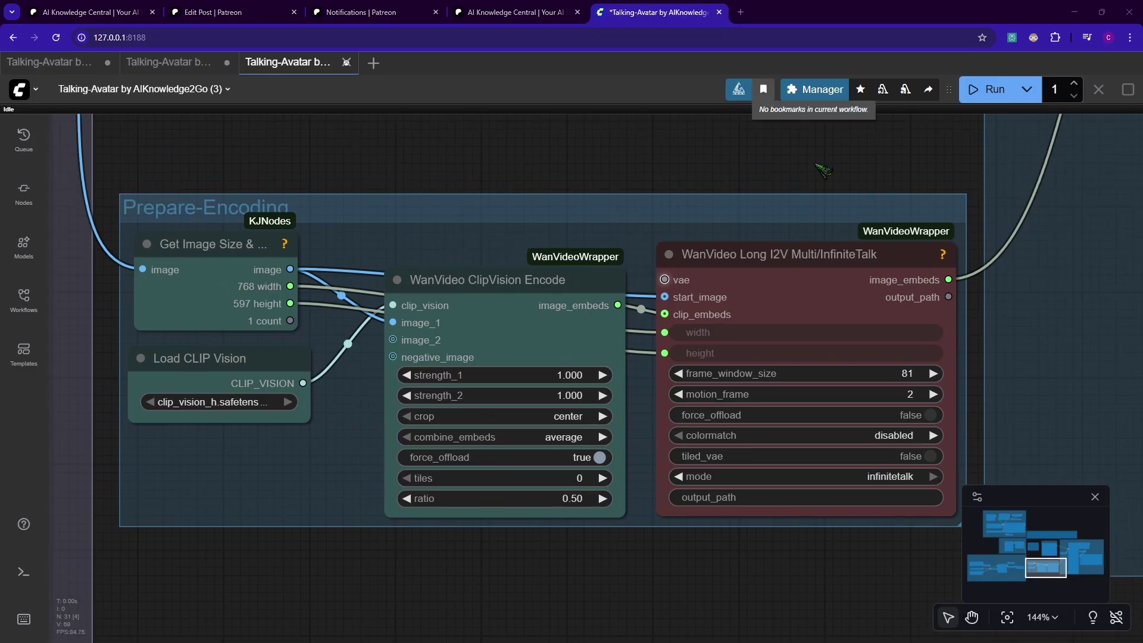
pyautogui.moveTo(823, 202)
pyautogui.mouseDown()
pyautogui.moveTo(807, 202)
pyautogui.moveTo(817, 195)
pyautogui.mouseUp()
pyautogui.scroll(1, 1062, 400)
pyautogui.moveTo(1023, 381); pyautogui.dragTo(879, 409)
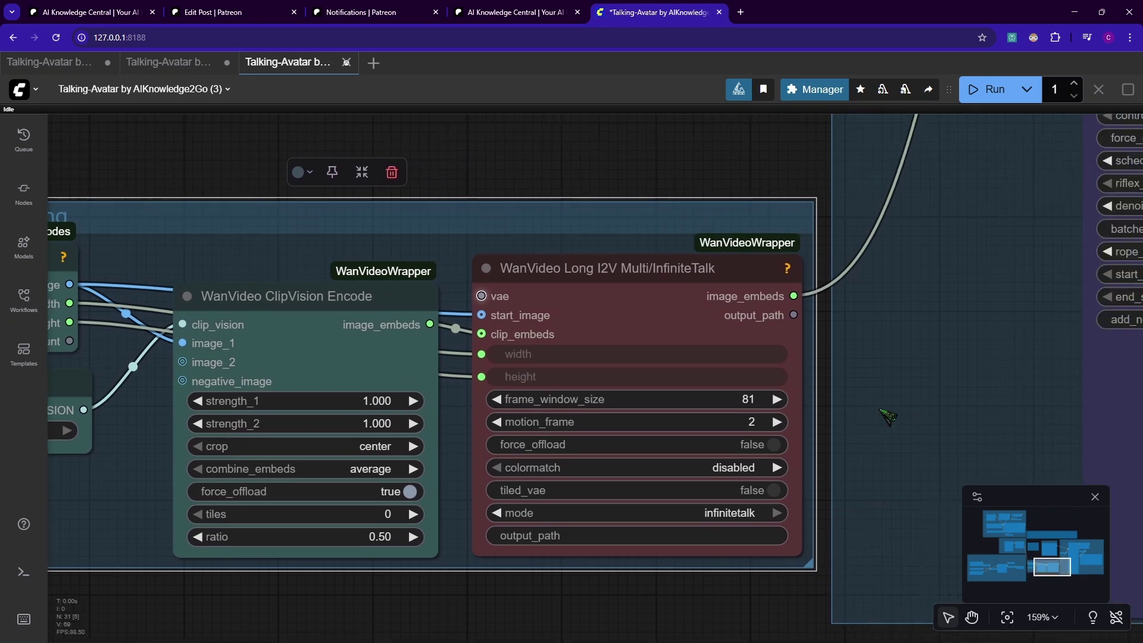
pyautogui.click(749, 422)
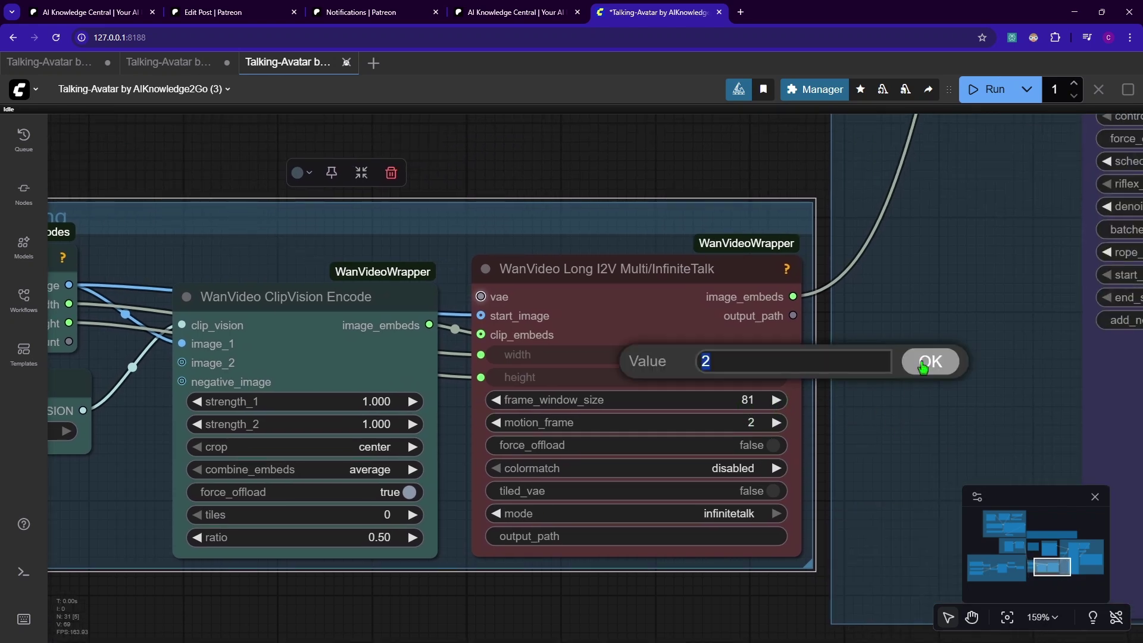
pyautogui.write('9')
pyautogui.click(923, 365)
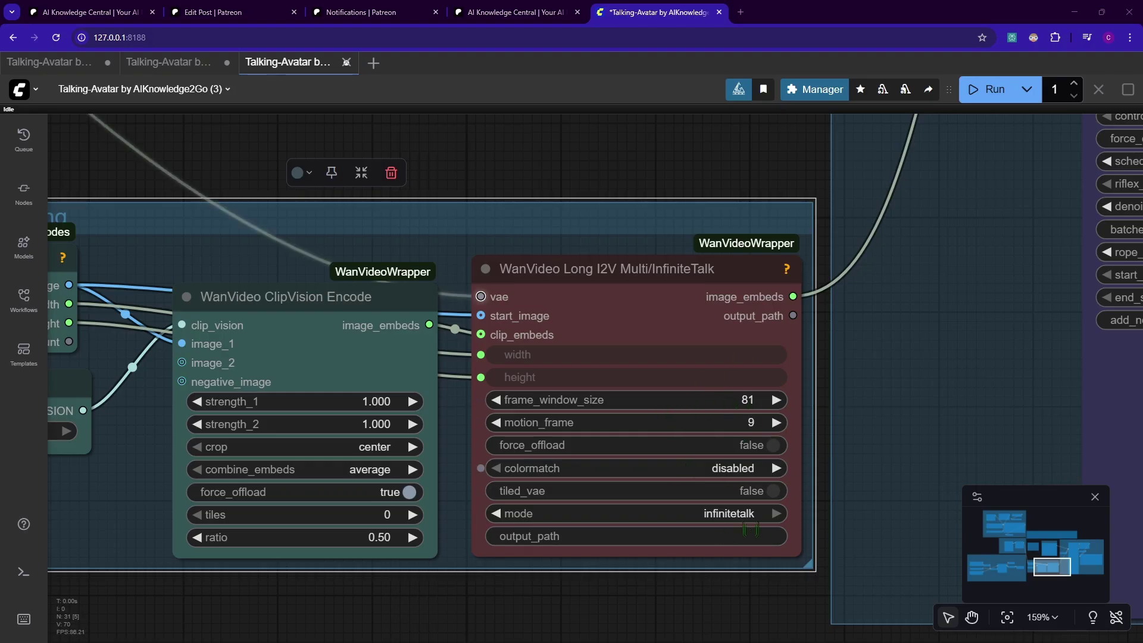
pyautogui.scroll(1, 850, 422)
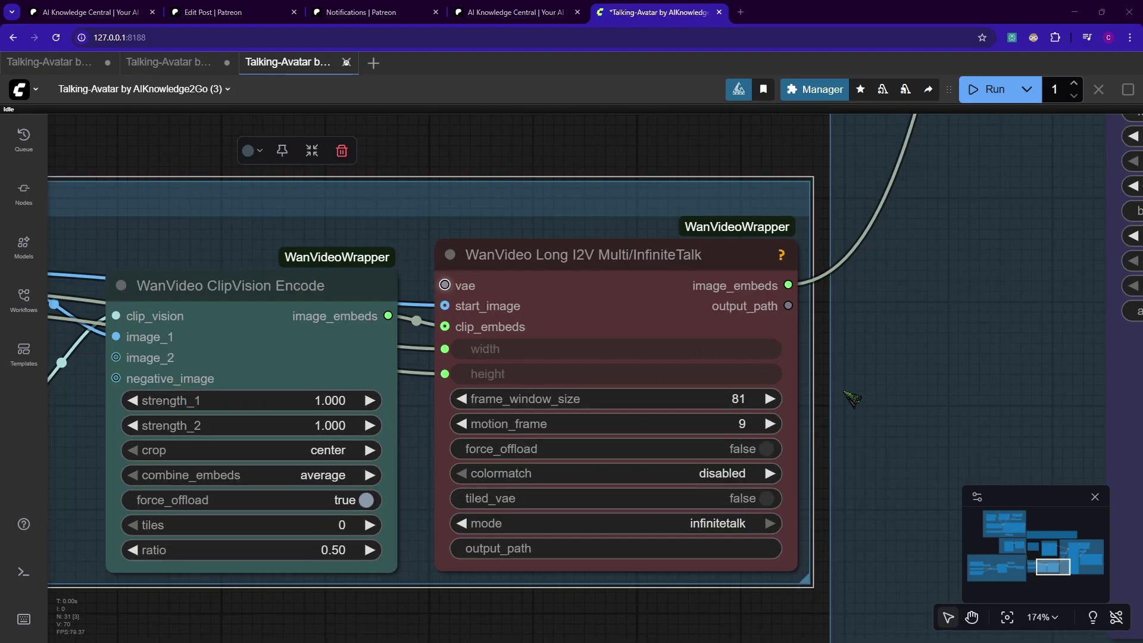
# - Try to run the workflow, then read and close the dialog about the Mel-Band RoFormer model loader
pyautogui.scroll(-11, 868, 419)
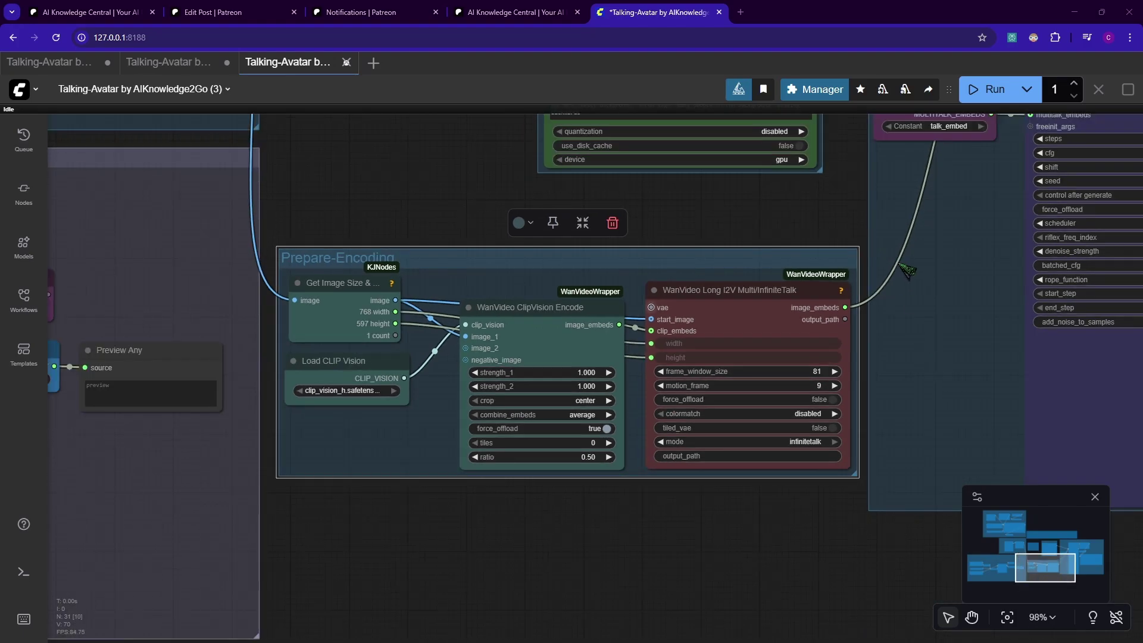
pyautogui.scroll(2, 792, 458)
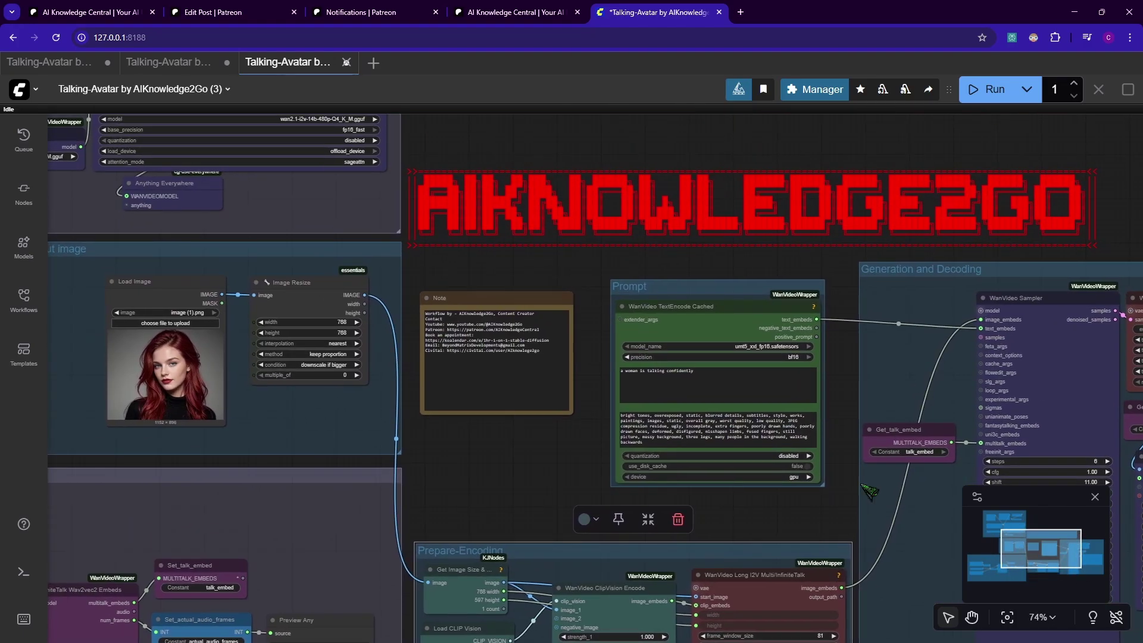
pyautogui.click(988, 90)
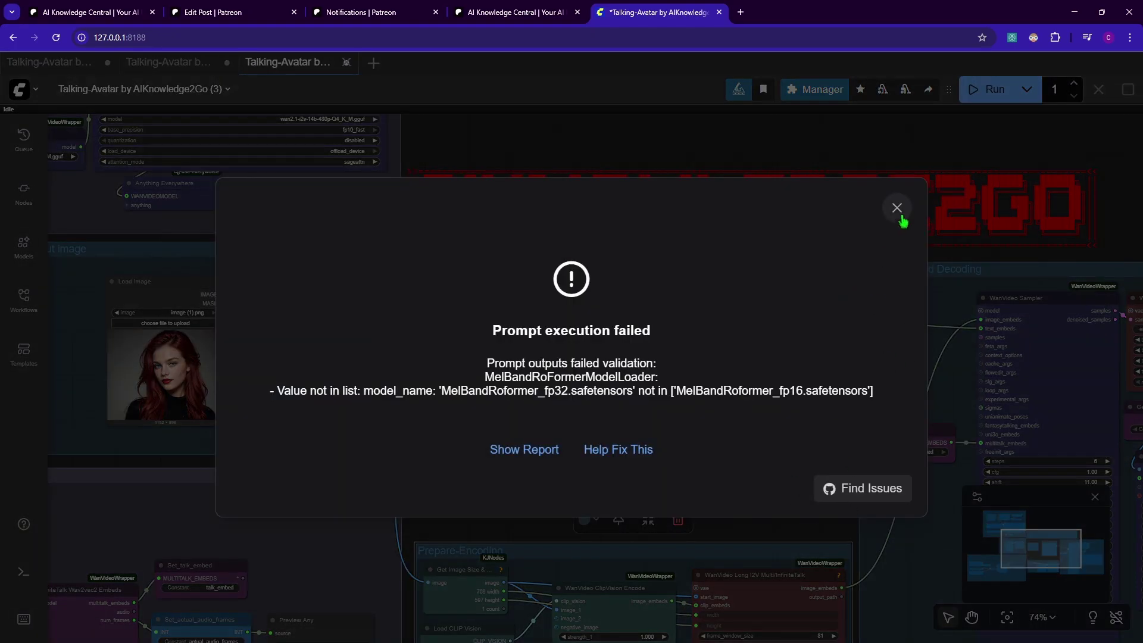
pyautogui.moveTo(485, 382); pyautogui.dragTo(659, 375)
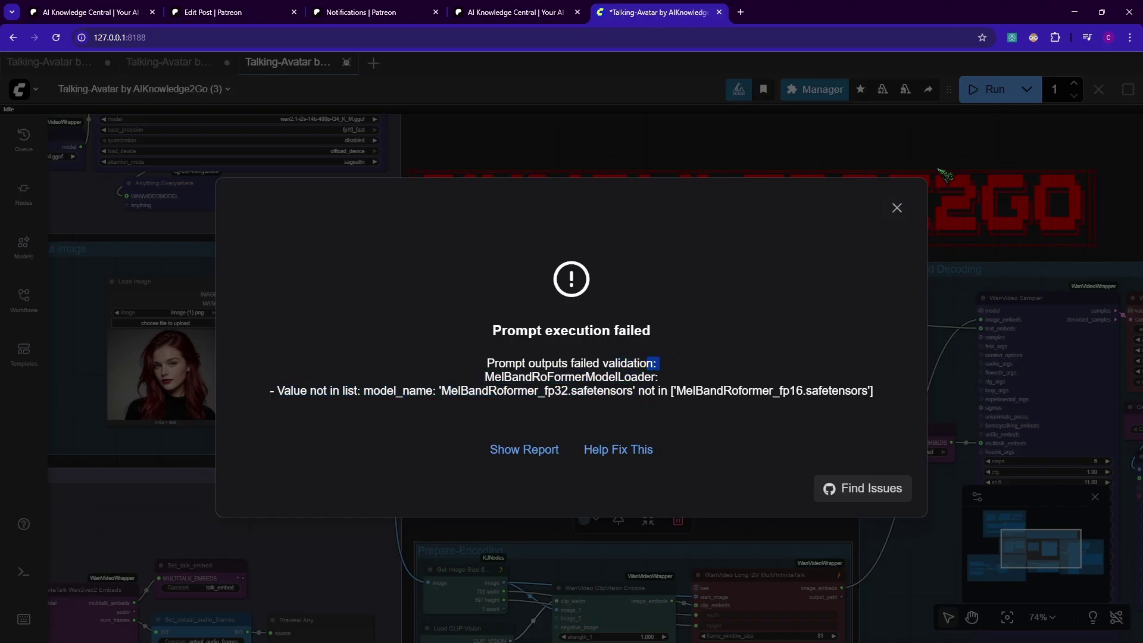
pyautogui.click(897, 207)
# - Set model_name to MelBandRoformer_fp16.safetensors in the Mel-Band RoFormer Model Loader node
pyautogui.moveTo(315, 474); pyautogui.dragTo(821, 164)
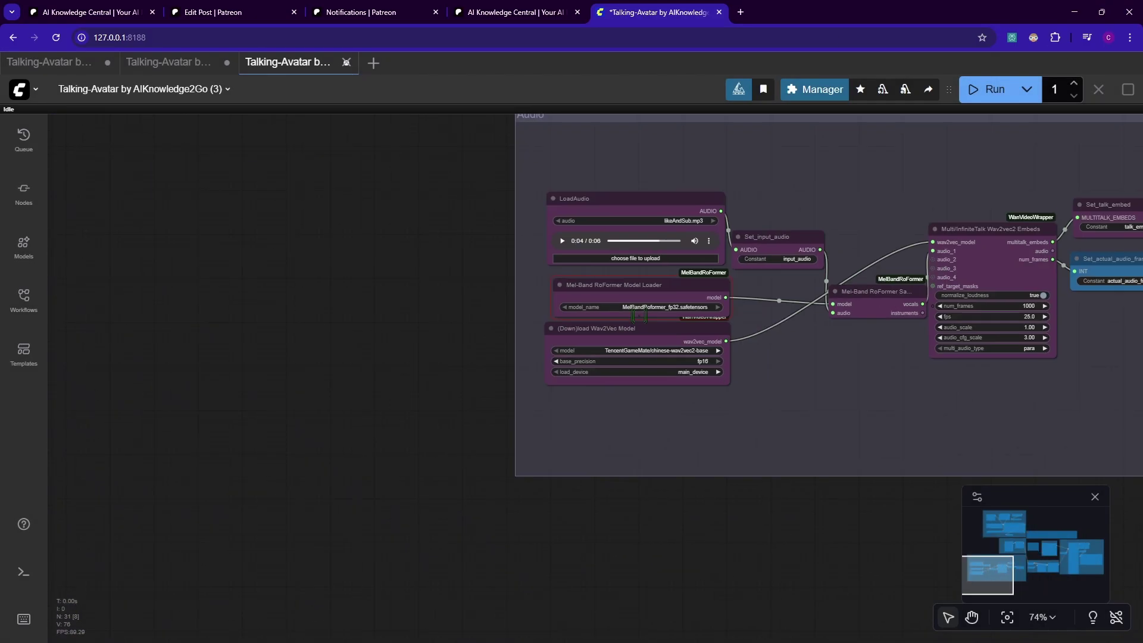
pyautogui.scroll(7, 640, 300)
pyautogui.moveTo(908, 306); pyautogui.dragTo(872, 365)
pyautogui.scroll(2, 811, 375)
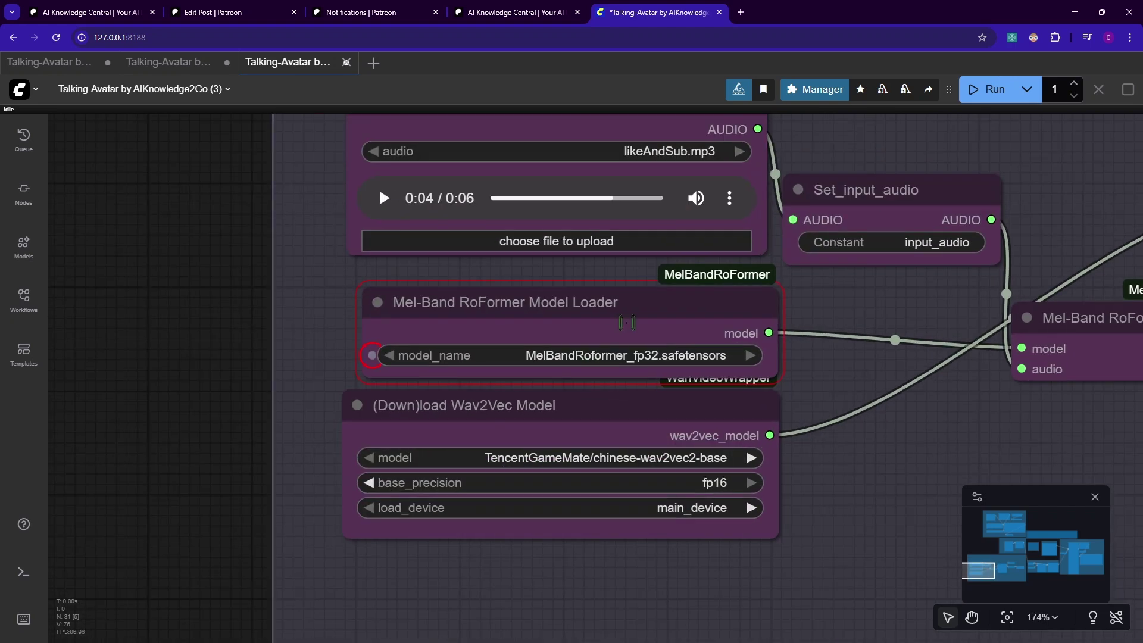
pyautogui.click(641, 357)
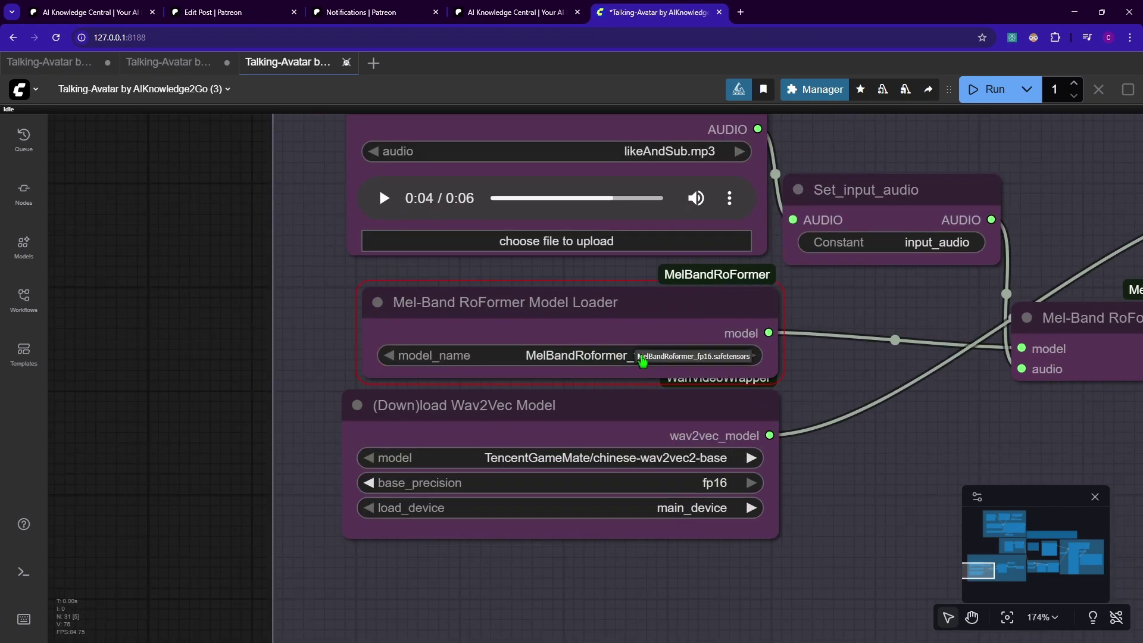
pyautogui.click(705, 361)
pyautogui.moveTo(689, 323); pyautogui.dragTo(683, 317)
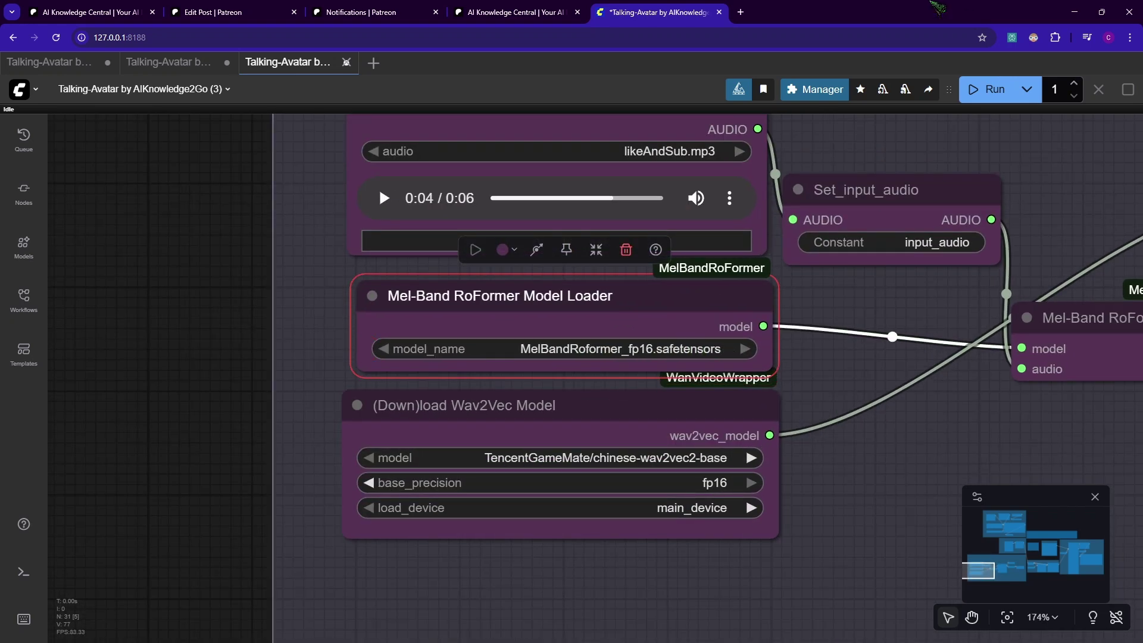
# - Run the workflow and follow its execution through the nodes of the Audio group
pyautogui.moveTo(1025, 166); pyautogui.dragTo(633, 241)
pyautogui.click(973, 94)
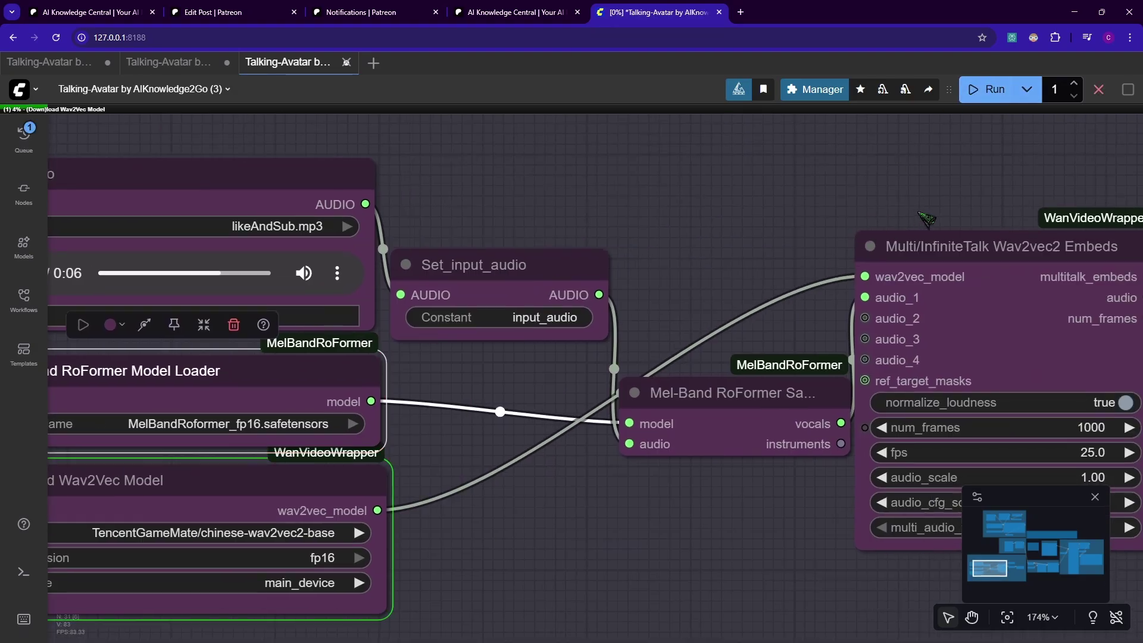
pyautogui.moveTo(964, 219); pyautogui.dragTo(870, 207)
pyautogui.scroll(-4, 751, 244)
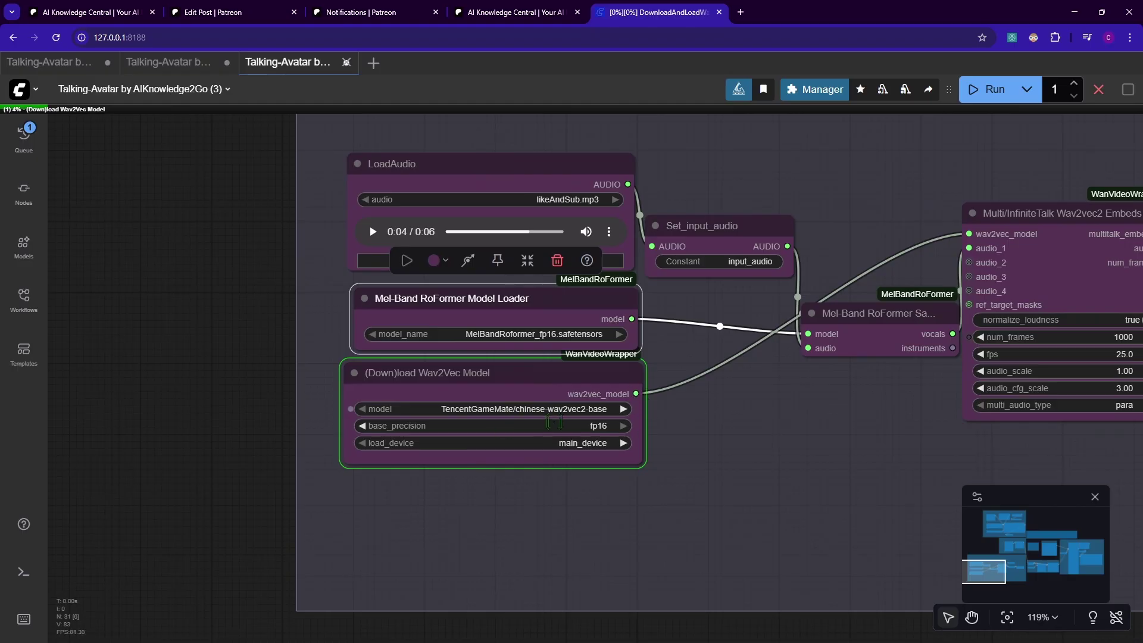
pyautogui.moveTo(988, 146); pyautogui.dragTo(613, 213)
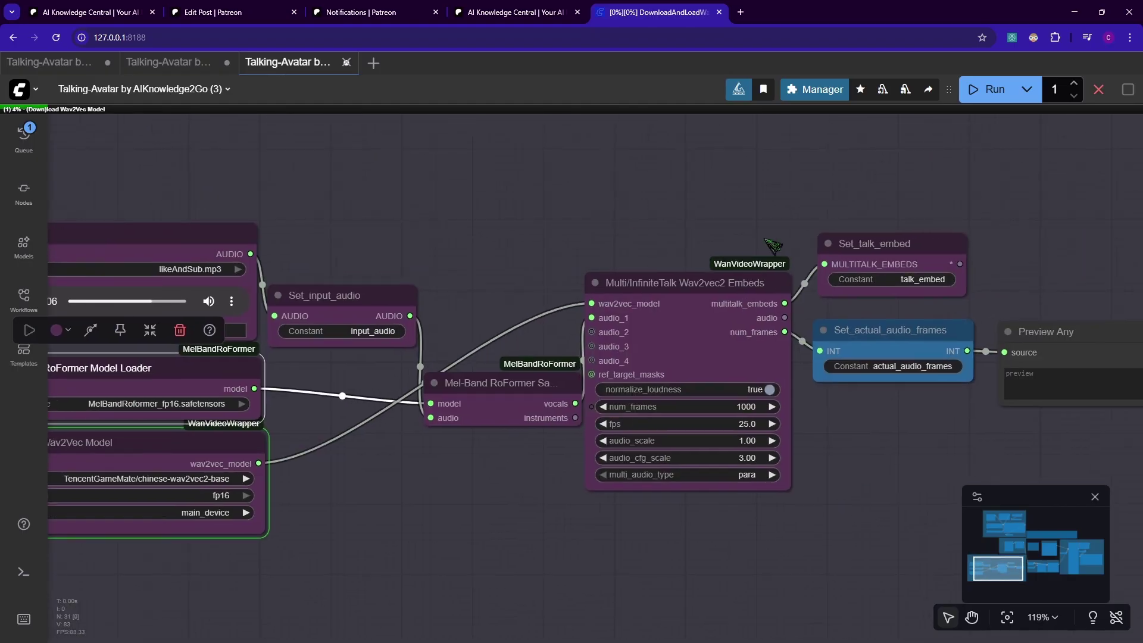
pyautogui.scroll(-5, 779, 246)
pyautogui.moveTo(960, 217); pyautogui.dragTo(506, 341)
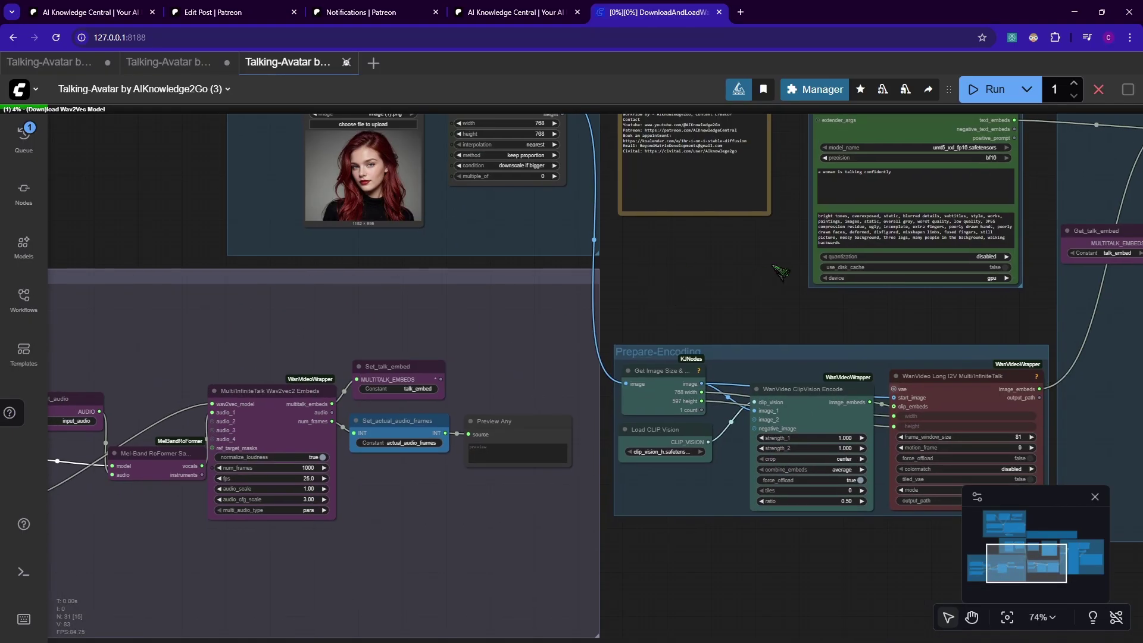
# - Follow the running workflow at the WanVideo Sampler node, then look over the Audio group again
pyautogui.moveTo(780, 271); pyautogui.dragTo(1037, 232)
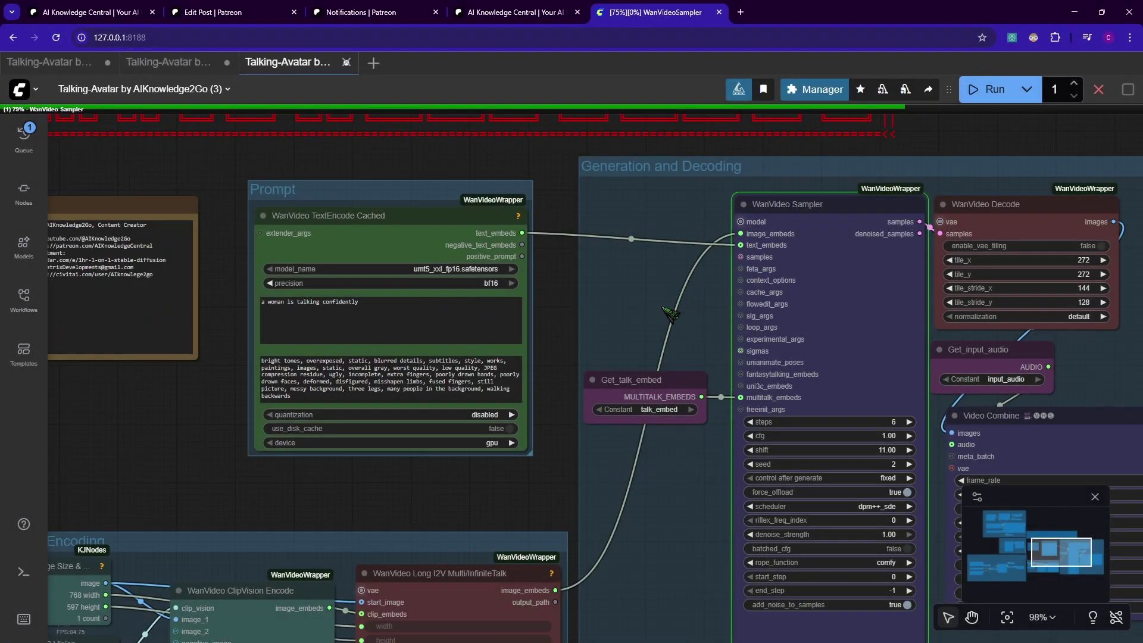
pyautogui.moveTo(629, 300); pyautogui.dragTo(424, 266)
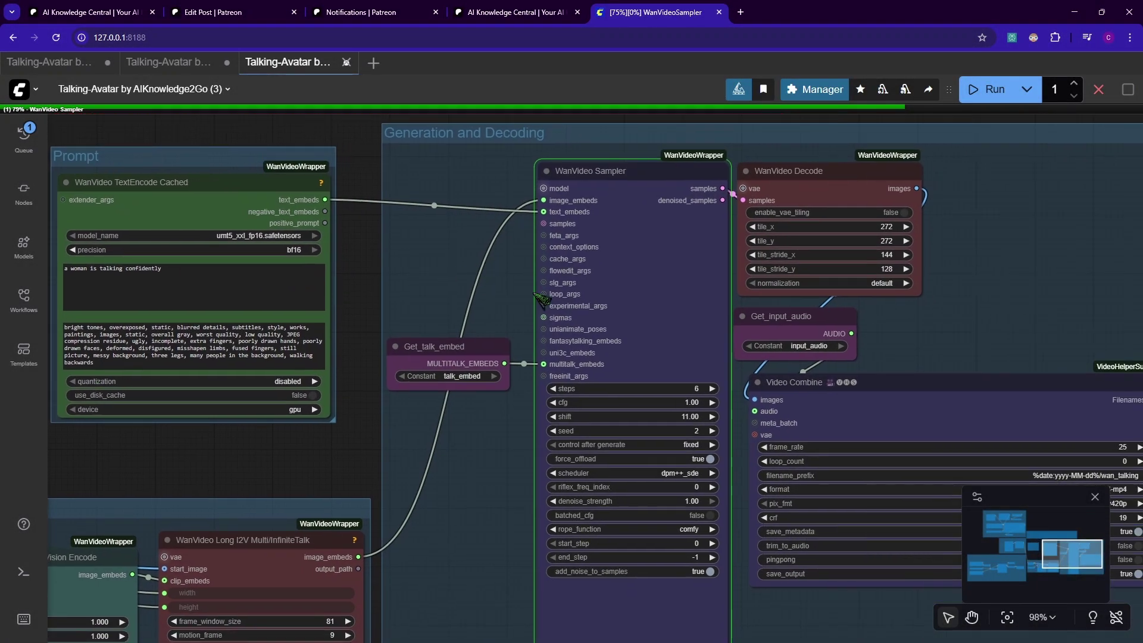
pyautogui.scroll(-2, 958, 309)
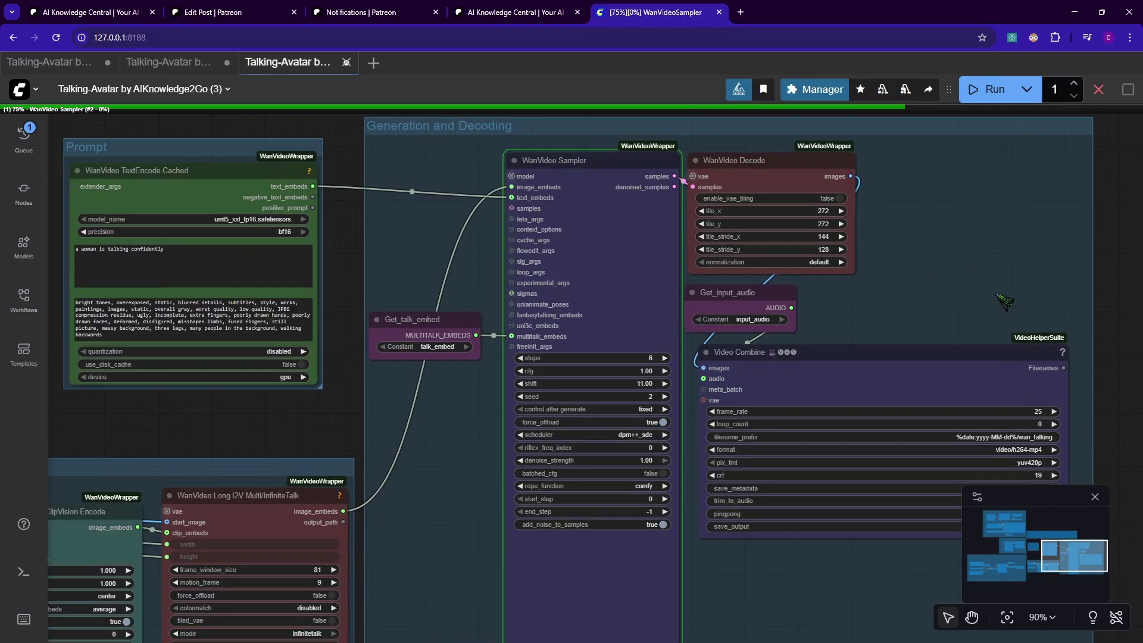
pyautogui.moveTo(1028, 296)
pyautogui.mouseDown()
pyautogui.moveTo(935, 281)
pyautogui.moveTo(1023, 290)
pyautogui.mouseUp()
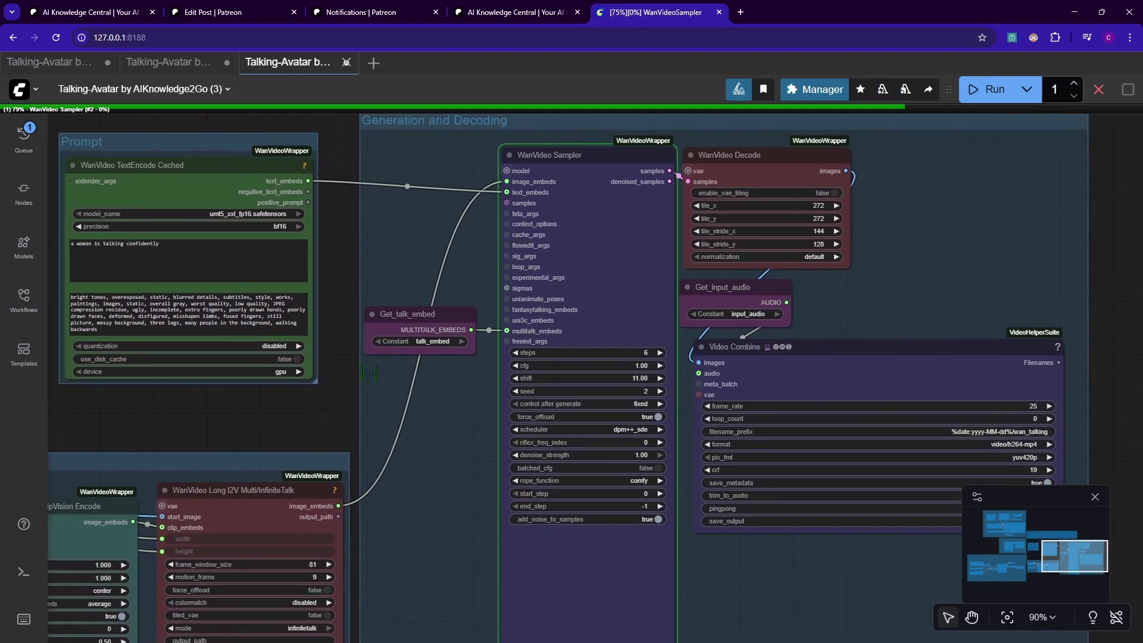
pyautogui.moveTo(186, 409); pyautogui.dragTo(680, 322)
pyautogui.moveTo(476, 324); pyautogui.dragTo(802, 328)
pyautogui.moveTo(258, 349); pyautogui.dragTo(795, 363)
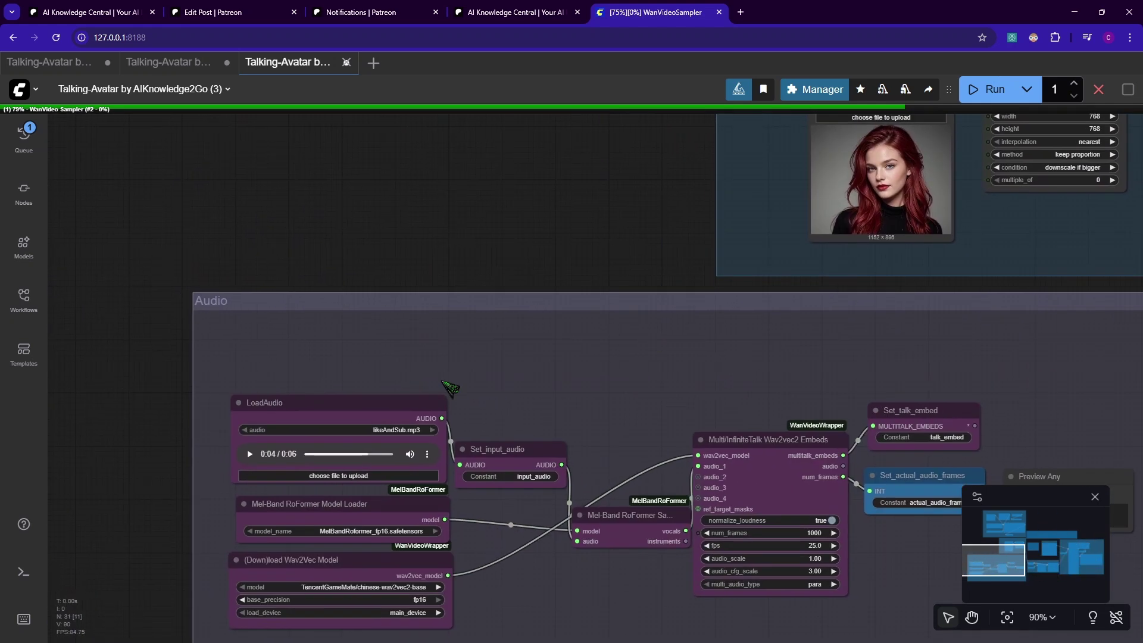
# - View the generated talking-avatar video in the preview of the Video Combine node
pyautogui.moveTo(977, 357); pyautogui.dragTo(12, 461)
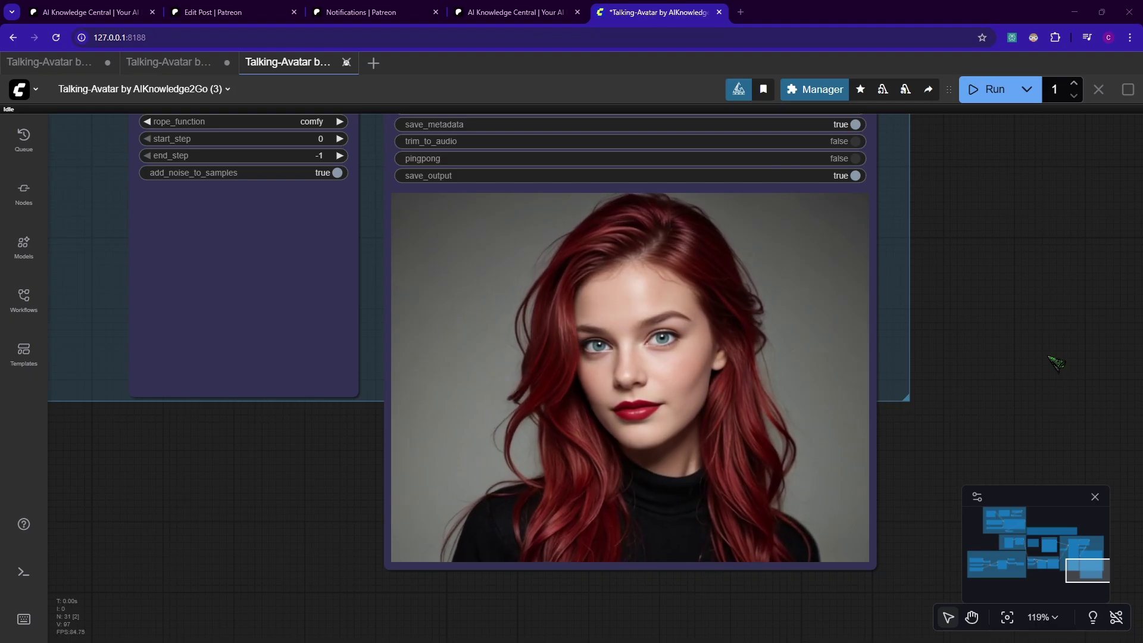
pyautogui.scroll(1, 1015, 356)
pyautogui.scroll(1, 967, 333)
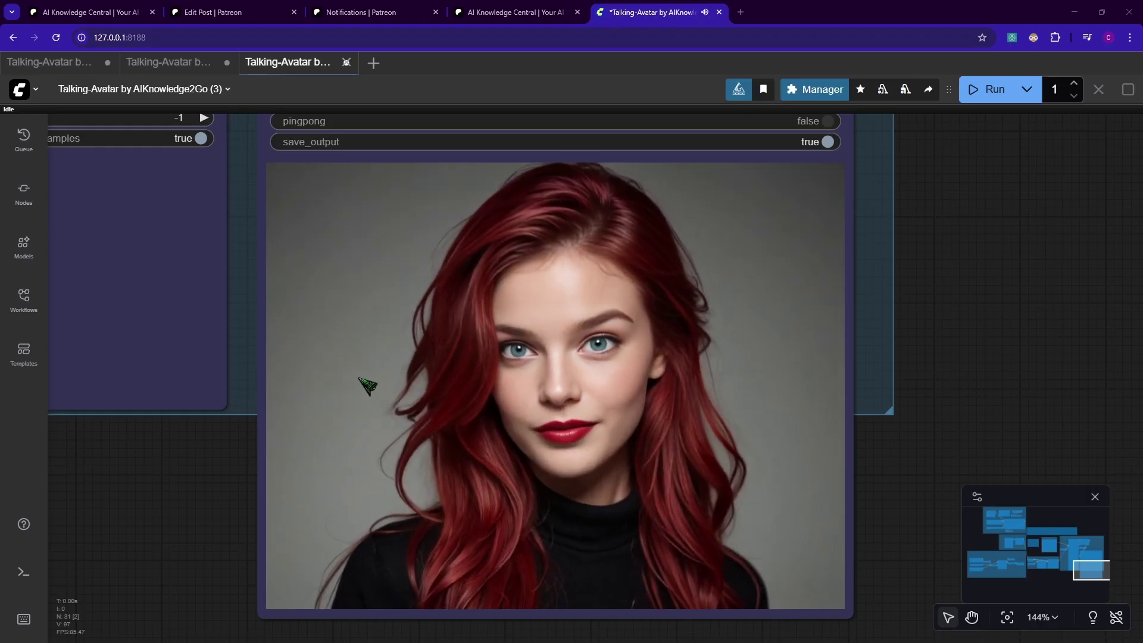
# - Review the generated video preview, then examine the frame and mode settings of the WanVideo Long I2V Multi/InfiniteTalk node
pyautogui.scroll(-3, 1071, 296)
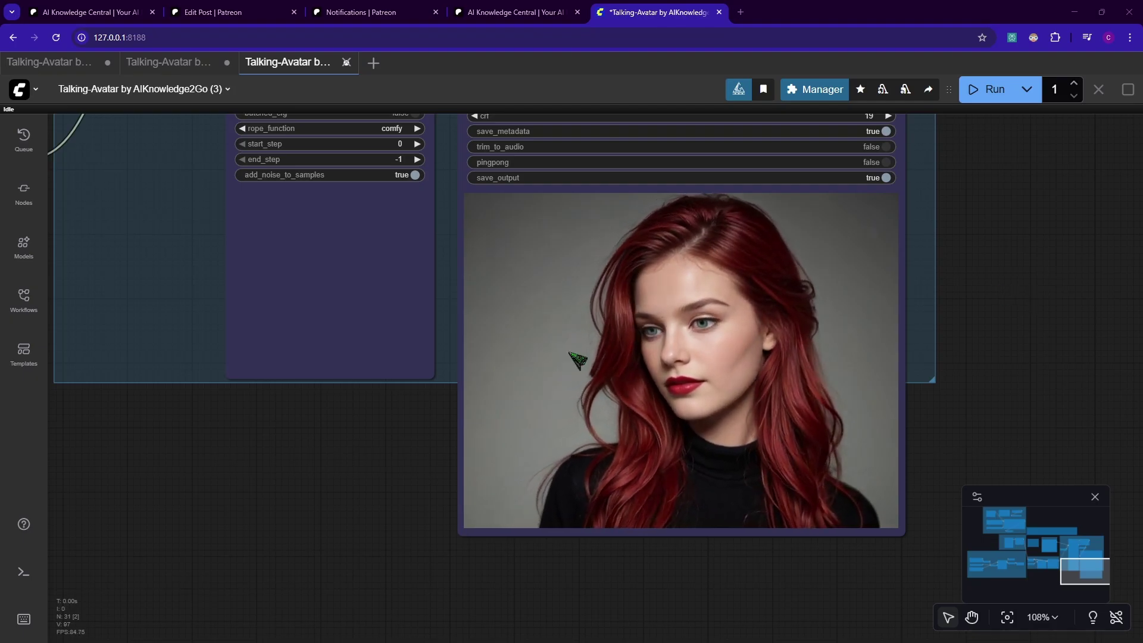
pyautogui.moveTo(1081, 237); pyautogui.dragTo(1036, 264)
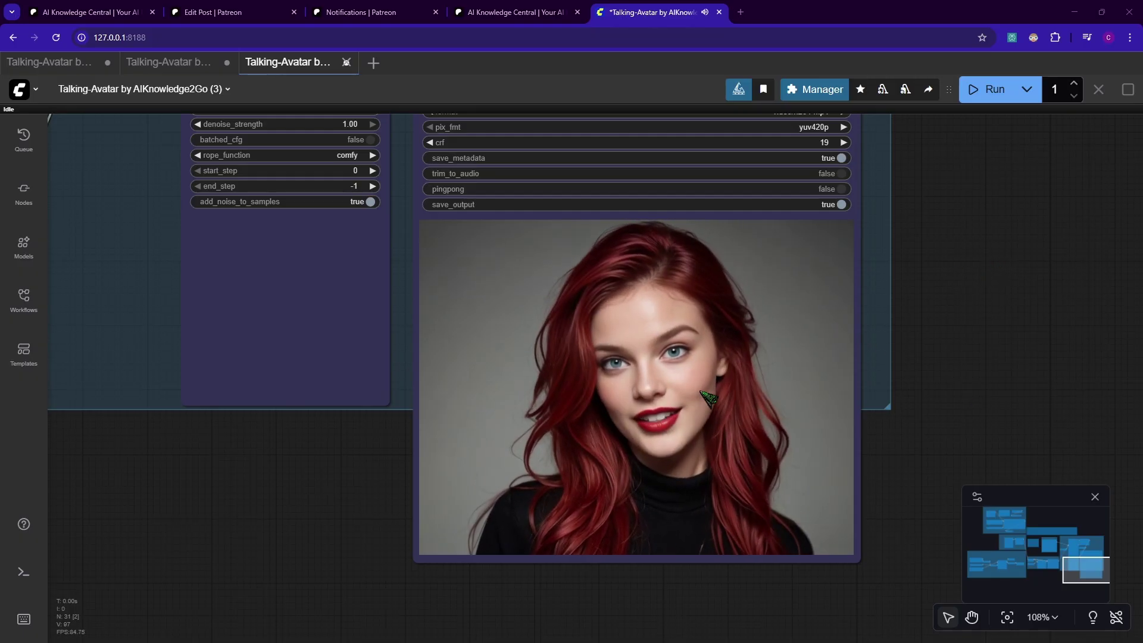
pyautogui.moveTo(708, 397); pyautogui.dragTo(914, 469)
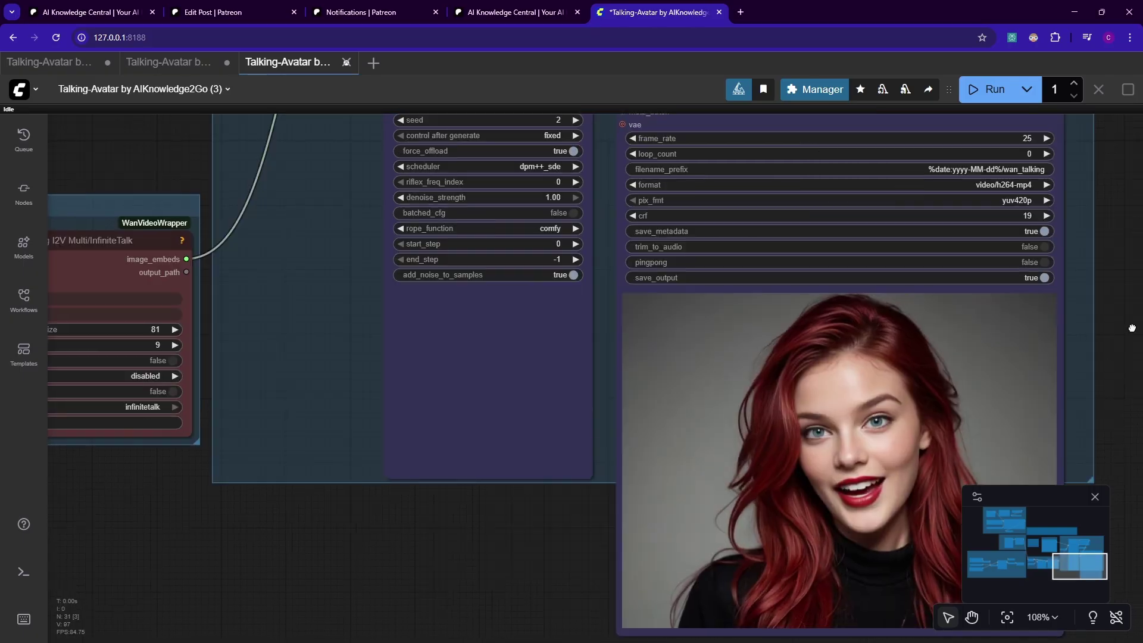
pyautogui.moveTo(219, 345); pyautogui.dragTo(670, 330)
pyautogui.scroll(7, 671, 330)
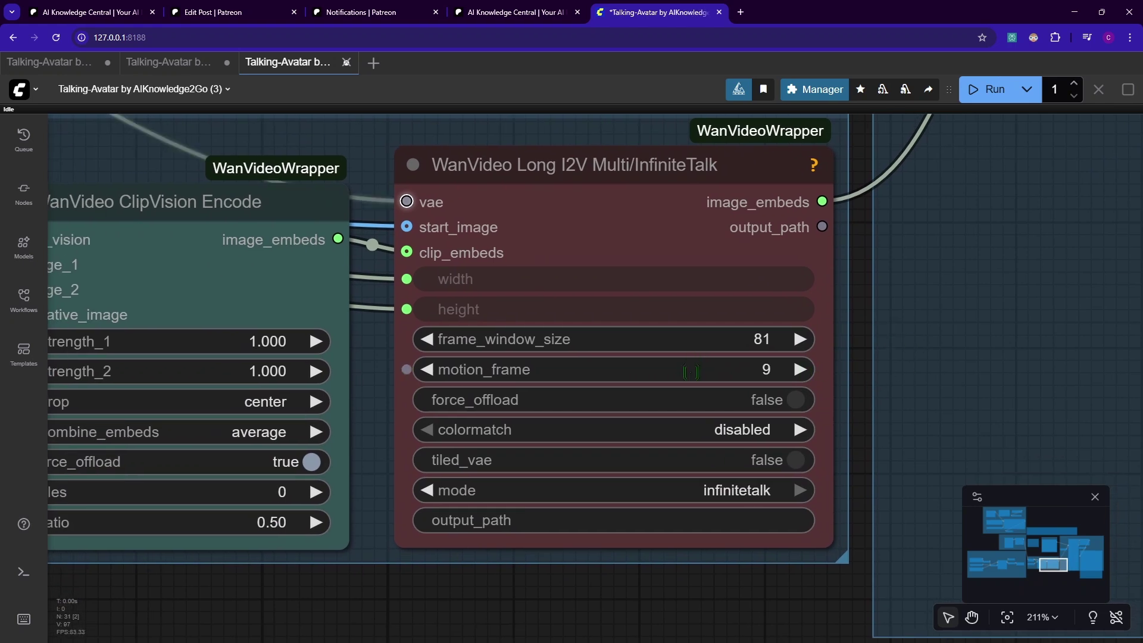
# - Examine the audio_scale and audio_cfg_scale settings of the Multi/InfiniteTalk Wav2vec2 Embeds node in the Audio group
pyautogui.moveTo(893, 372); pyautogui.dragTo(1130, 378)
pyautogui.scroll(-3, 429, 395)
pyautogui.moveTo(437, 362); pyautogui.dragTo(1090, 335)
pyautogui.moveTo(169, 454); pyautogui.dragTo(897, 409)
pyautogui.scroll(-1, 630, 362)
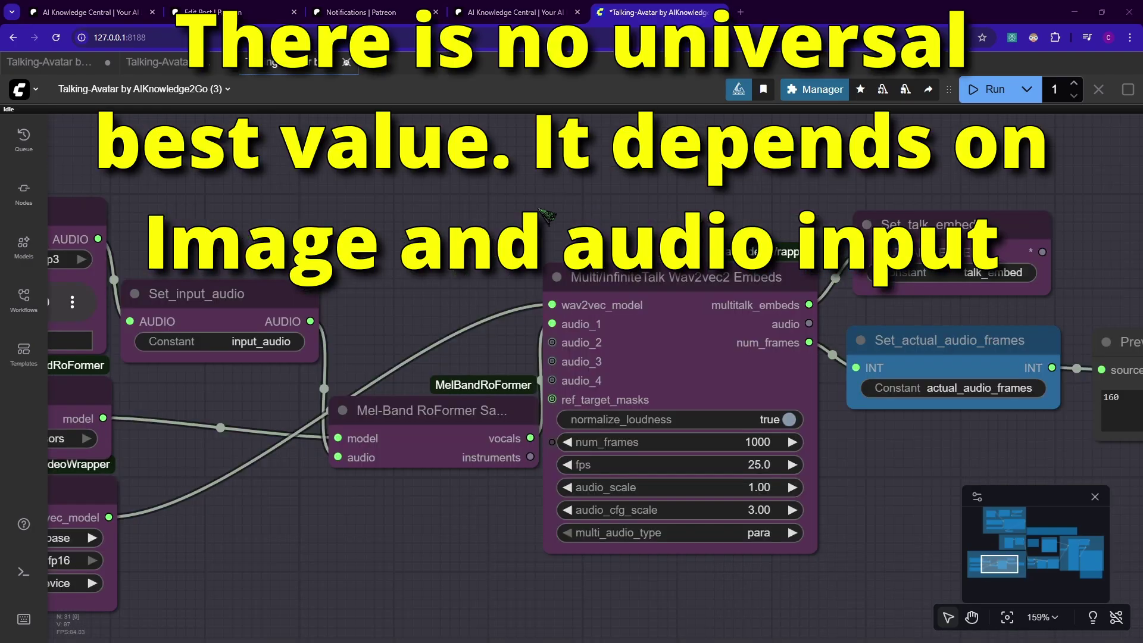
pyautogui.moveTo(545, 215); pyautogui.dragTo(634, 223)
pyautogui.scroll(-6, 634, 223)
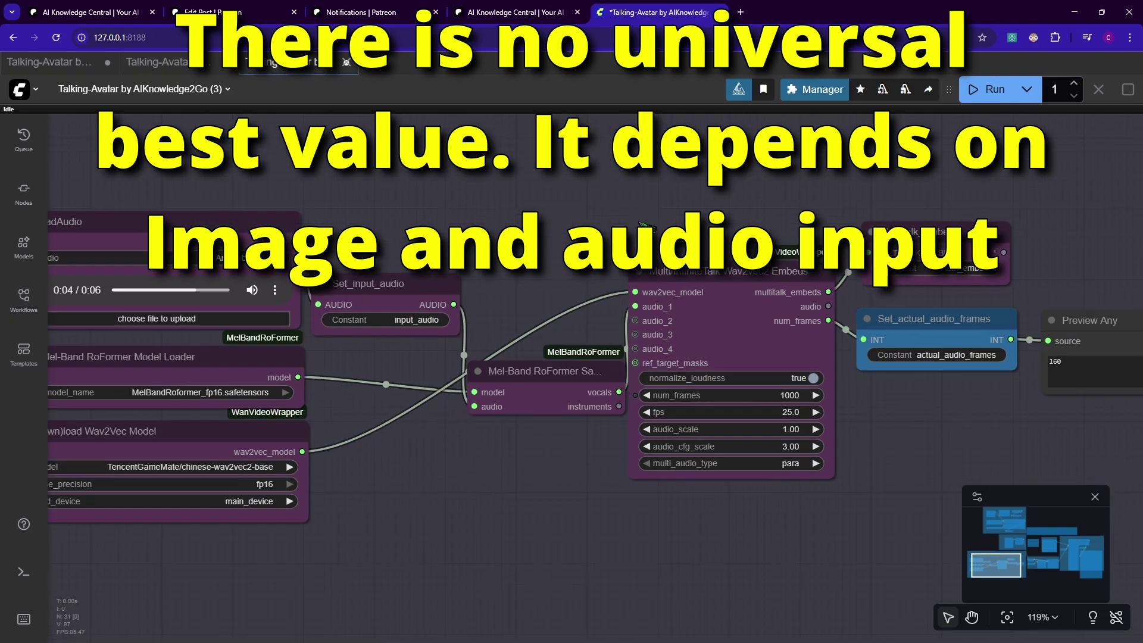
# - Set the model in the Multi/InfiniteTalk Model Loader node to Wan2_1-InfiniteTalk_Multi_Q4_K_M.gguf
pyautogui.moveTo(583, 182); pyautogui.dragTo(602, 295)
pyautogui.moveTo(589, 144); pyautogui.dragTo(543, 468)
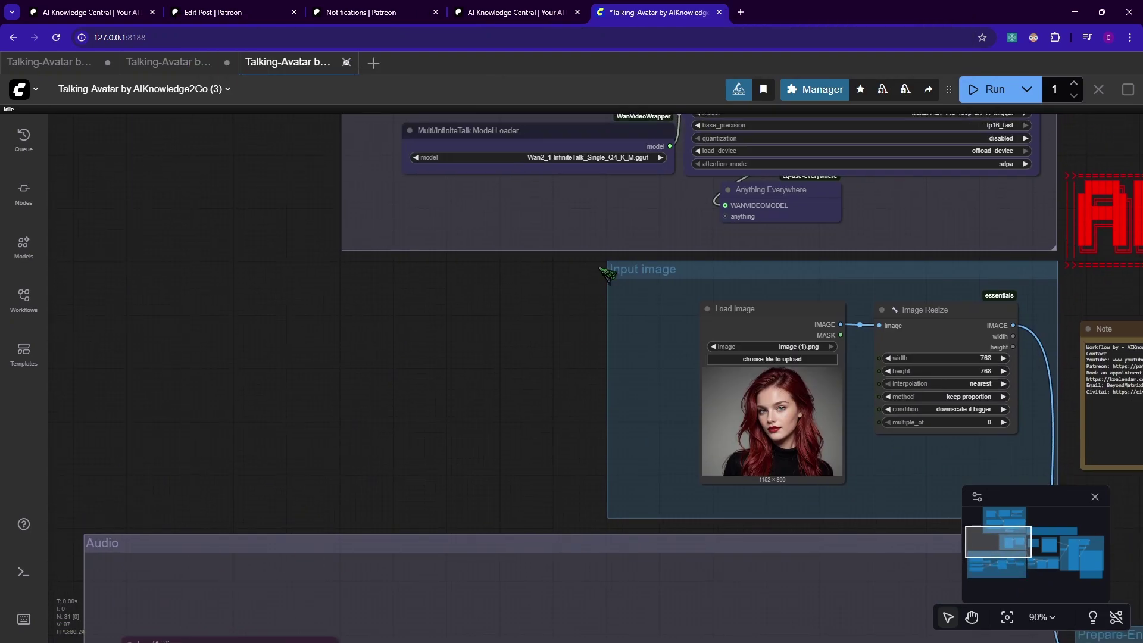
pyautogui.moveTo(601, 265); pyautogui.dragTo(674, 444)
pyautogui.moveTo(634, 317); pyautogui.dragTo(619, 375)
pyautogui.scroll(3, 701, 393)
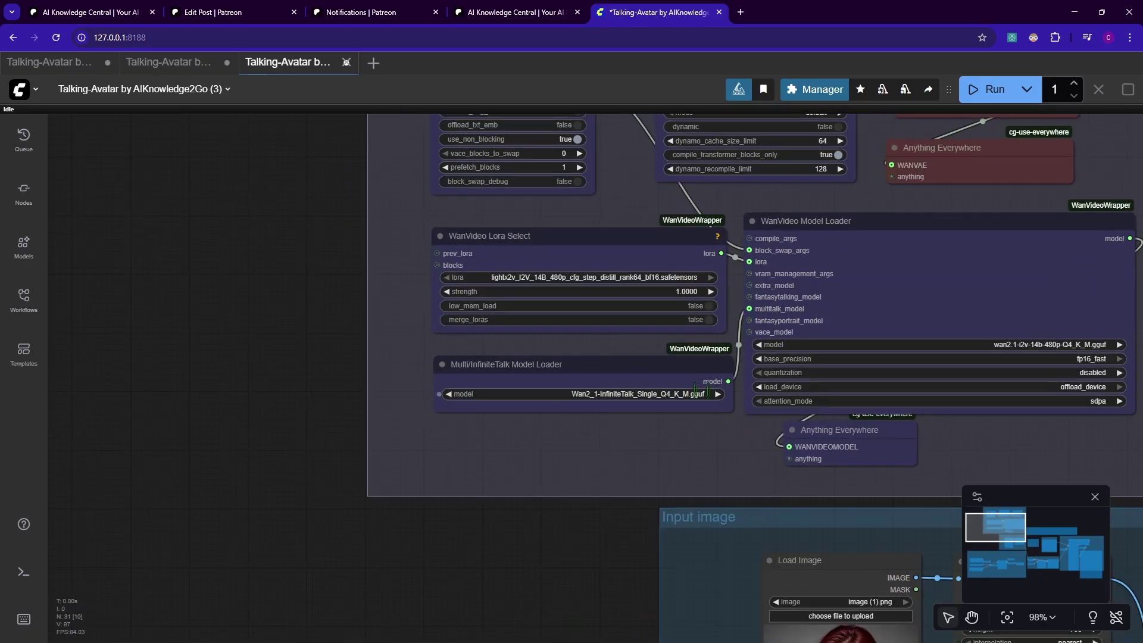
pyautogui.moveTo(671, 338); pyautogui.dragTo(550, 425)
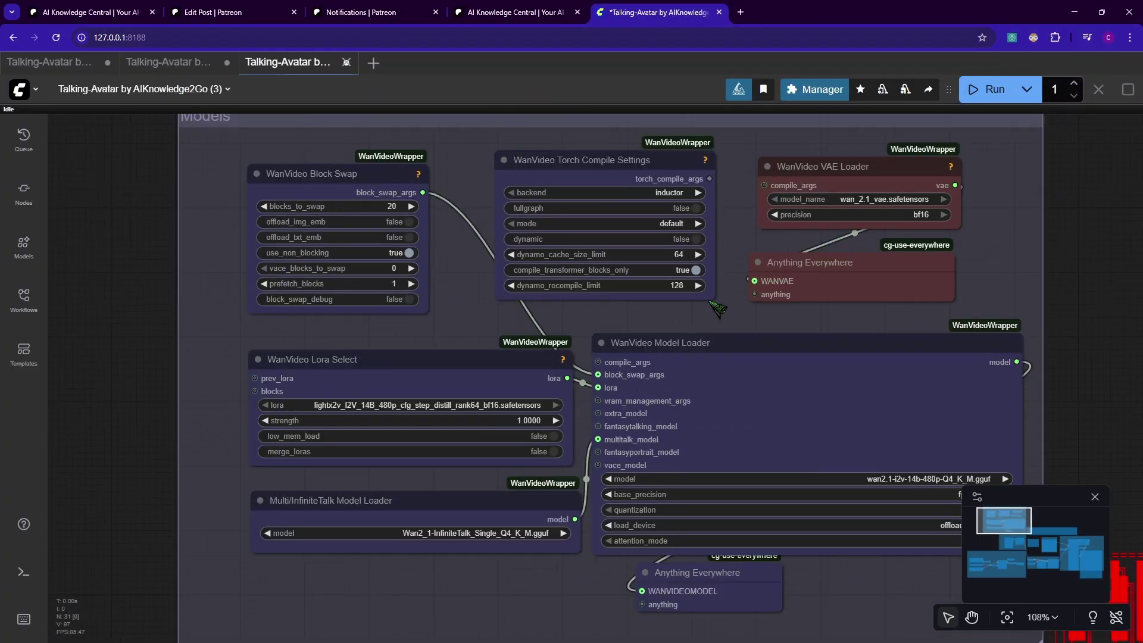
pyautogui.scroll(-3, 714, 307)
pyautogui.scroll(7, 649, 333)
pyautogui.moveTo(587, 386); pyautogui.dragTo(821, 126)
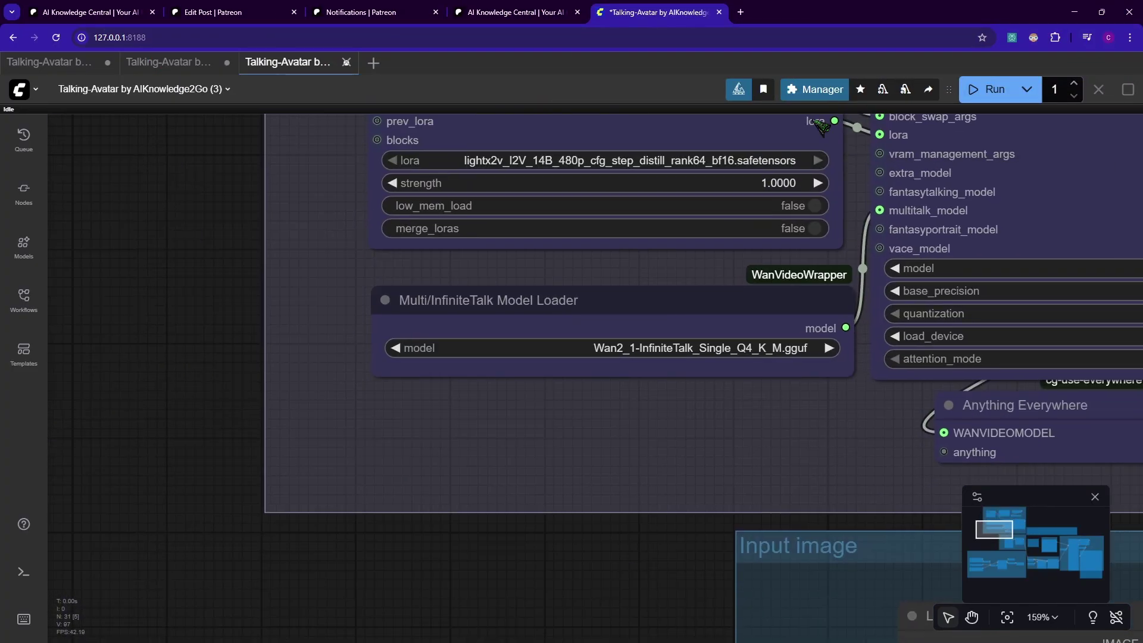
pyautogui.scroll(3, 790, 411)
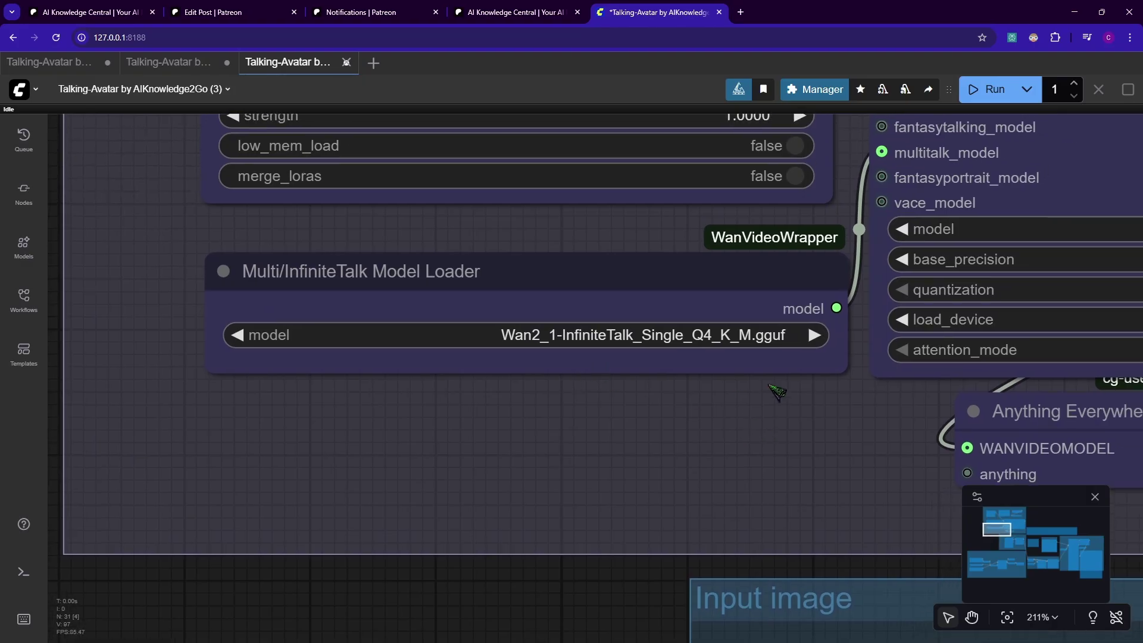
pyautogui.click(648, 337)
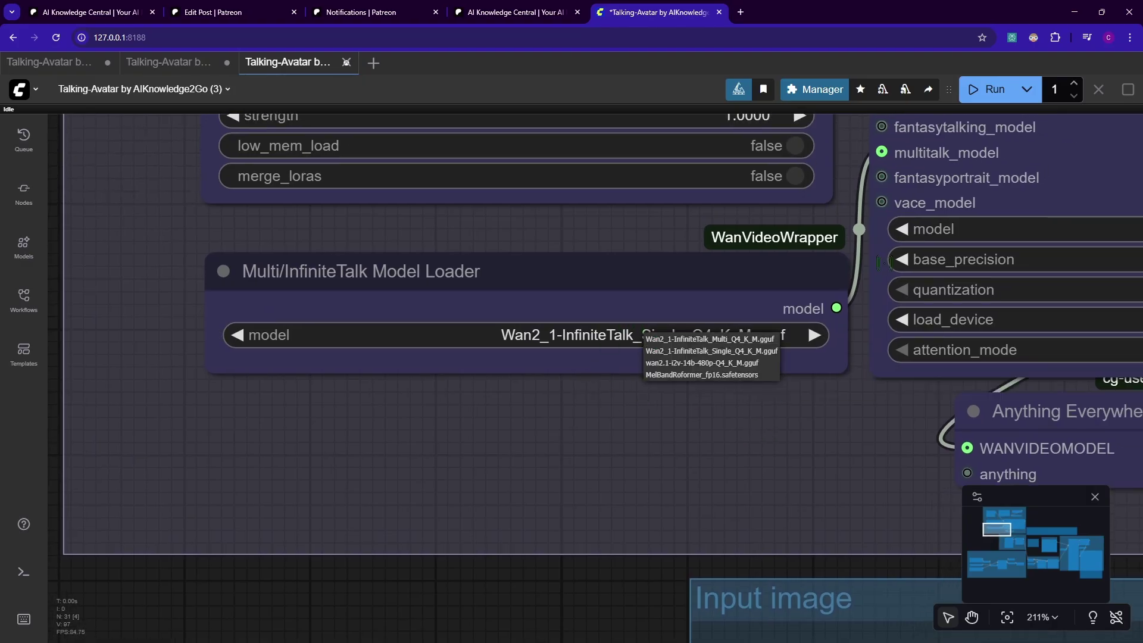
pyautogui.click(762, 344)
pyautogui.scroll(-4, 849, 426)
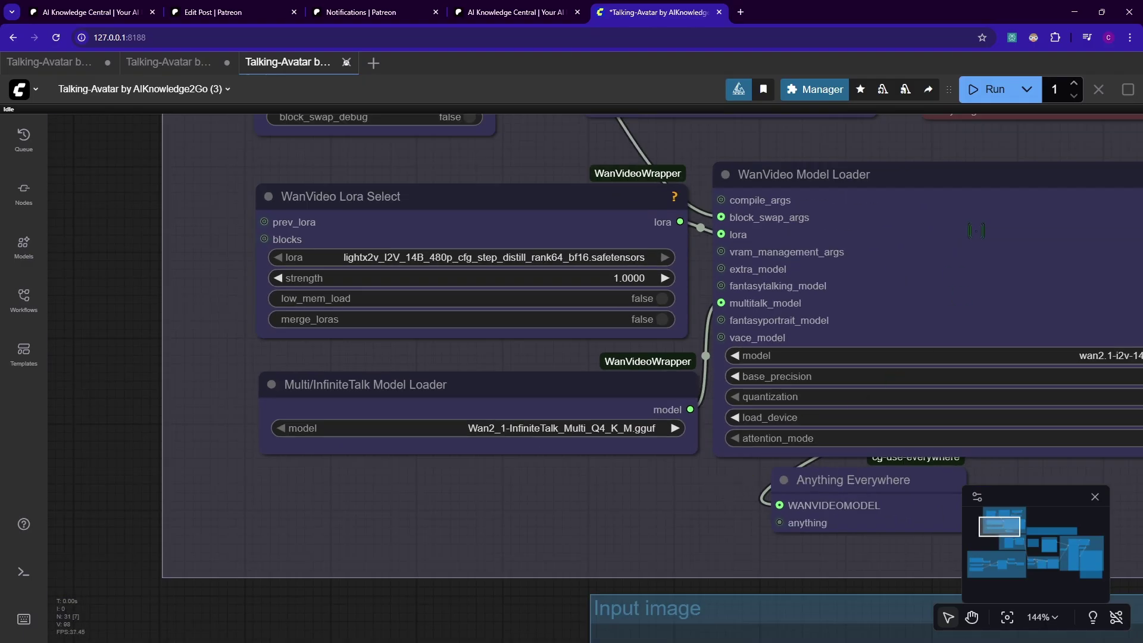
# - Load the 20250919_1859_Podcast Studio image of two people at microphones into the Load Image node
pyautogui.moveTo(976, 231); pyautogui.dragTo(803, 273)
pyautogui.scroll(-1, 803, 276)
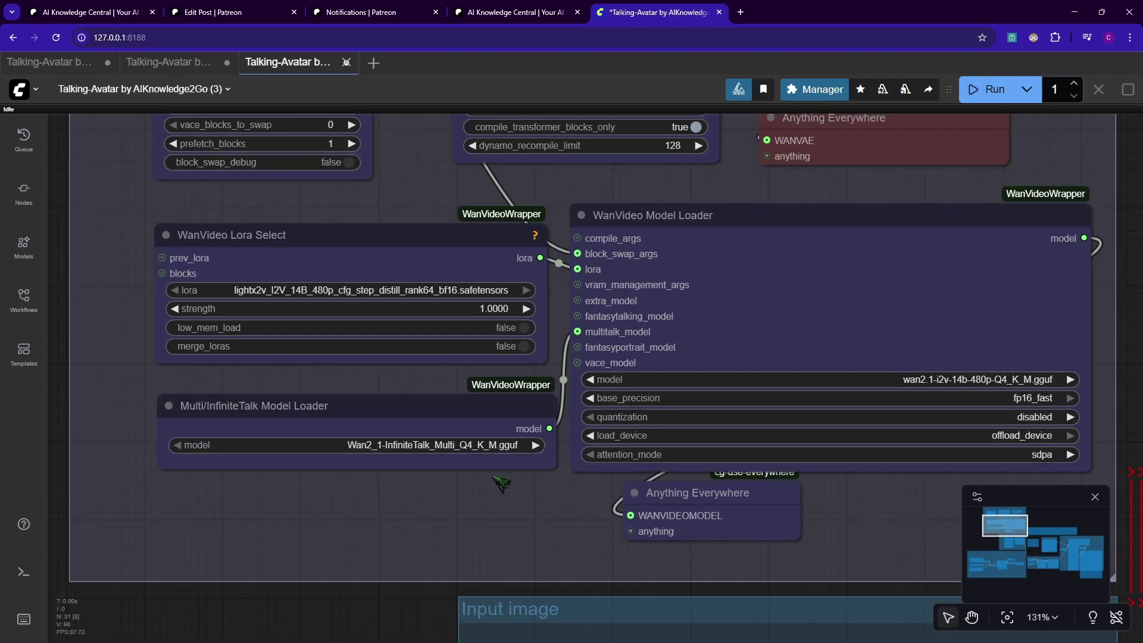
pyautogui.moveTo(847, 528); pyautogui.dragTo(741, 287)
pyautogui.scroll(-5, 741, 286)
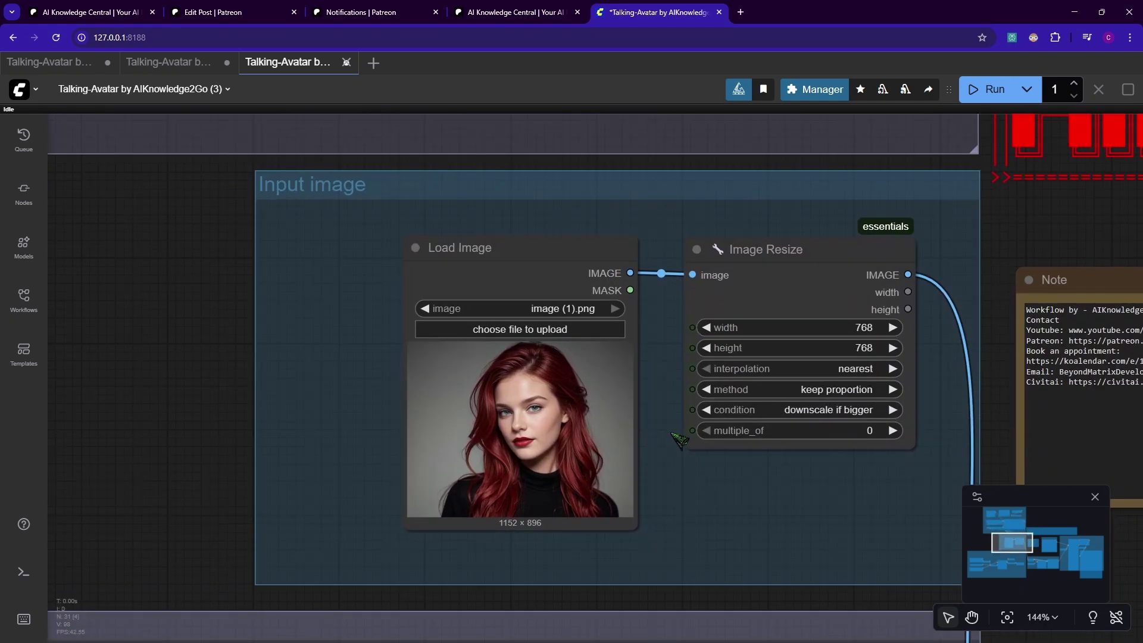
pyautogui.scroll(3, 671, 410)
pyautogui.hscroll(-2, 671, 410)
pyautogui.scroll(-1, 671, 410)
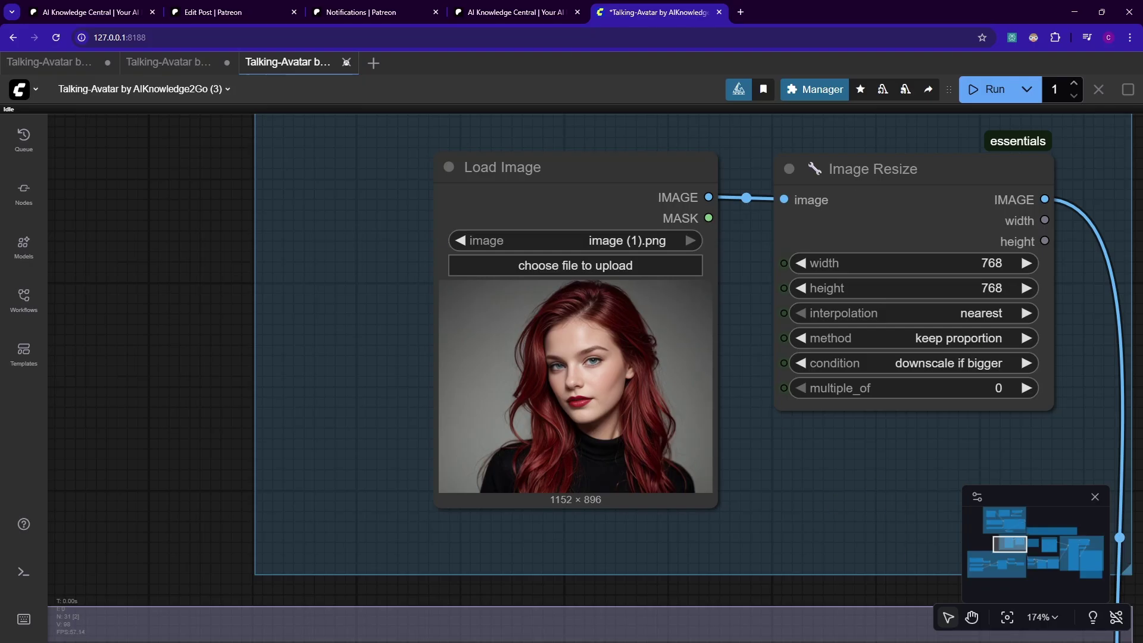
pyautogui.moveTo(480, 437); pyautogui.dragTo(482, 437)
pyautogui.scroll(2, 739, 481)
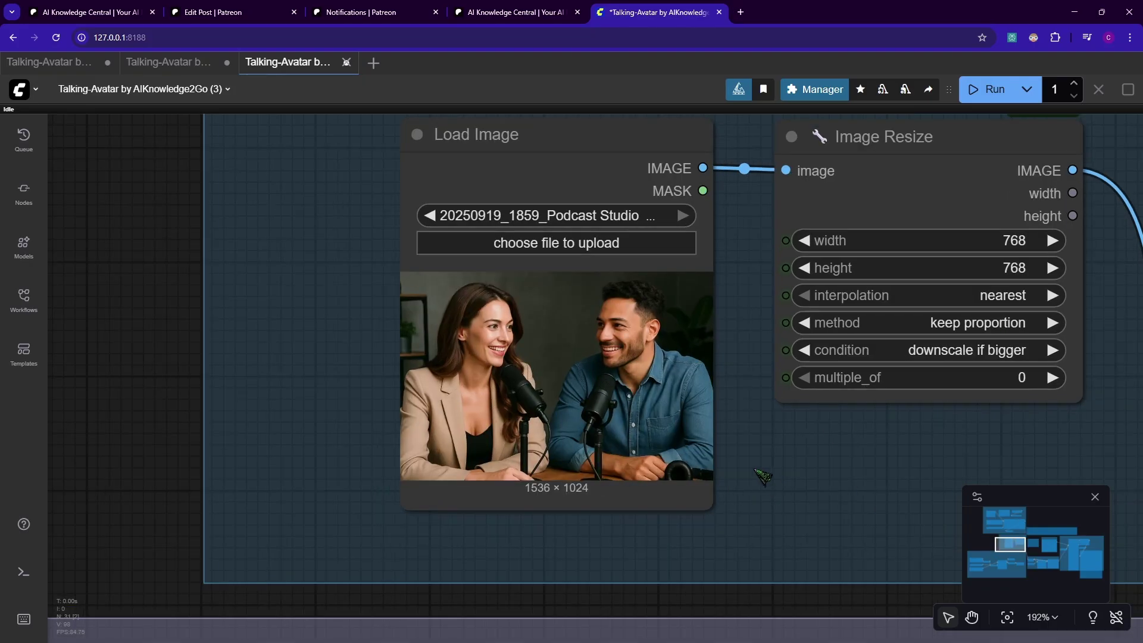
# - Inspect the two-person podcast image and the Image Resize settings in the Input image group
pyautogui.scroll(2, 443, 305)
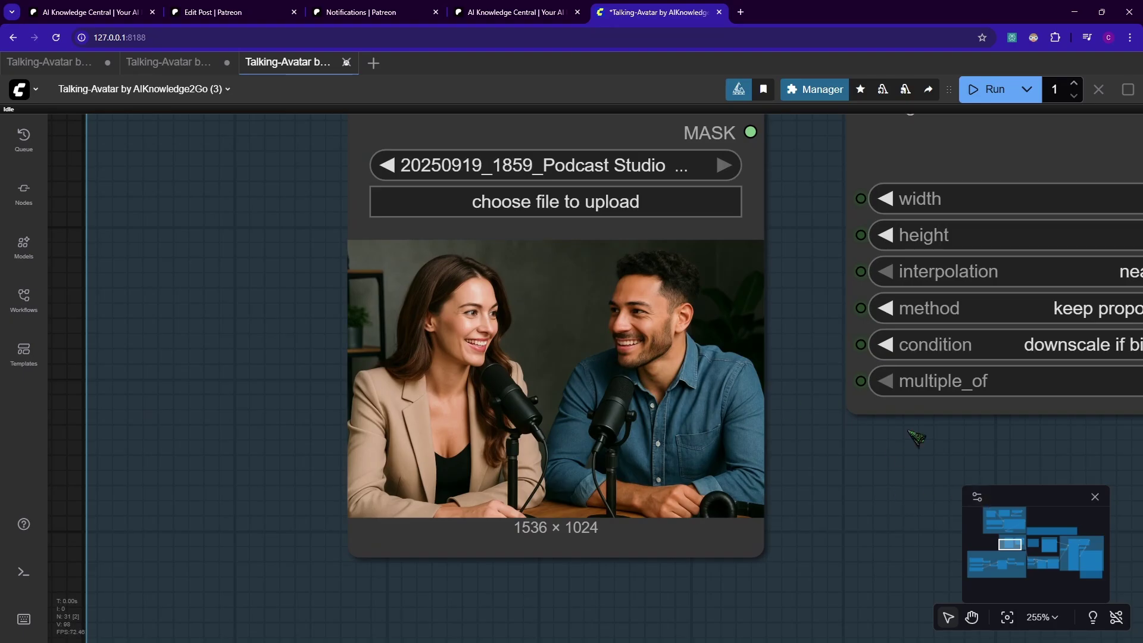
pyautogui.moveTo(865, 444); pyautogui.dragTo(605, 466)
pyautogui.scroll(-2, 604, 466)
pyautogui.moveTo(714, 485); pyautogui.dragTo(741, 478)
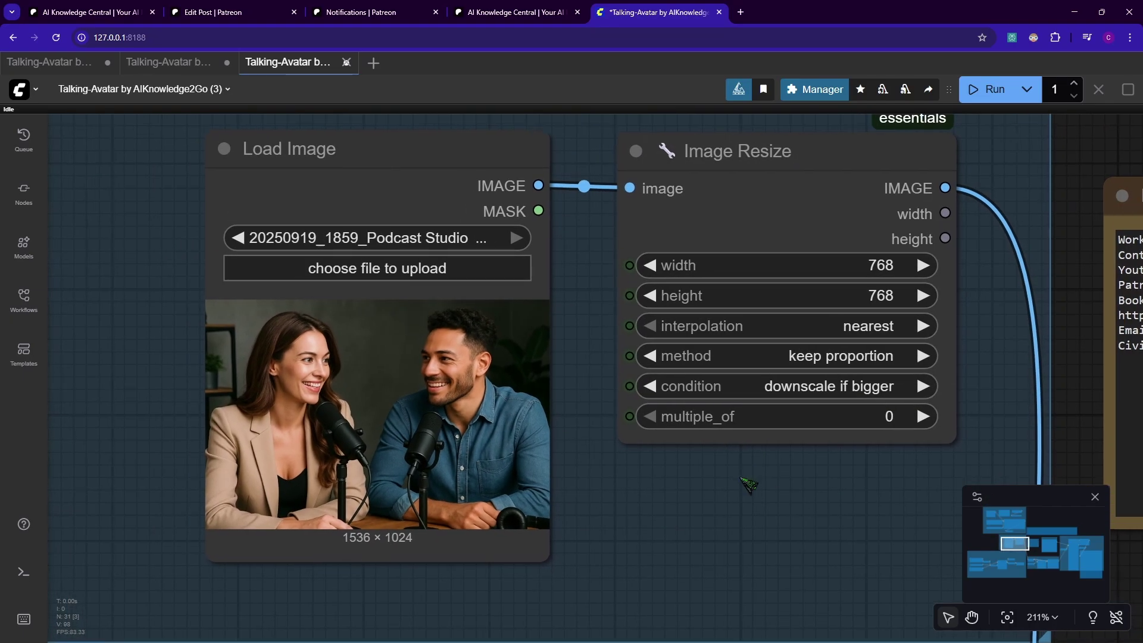
pyautogui.scroll(-2, 749, 483)
pyautogui.moveTo(785, 539); pyautogui.dragTo(631, 493)
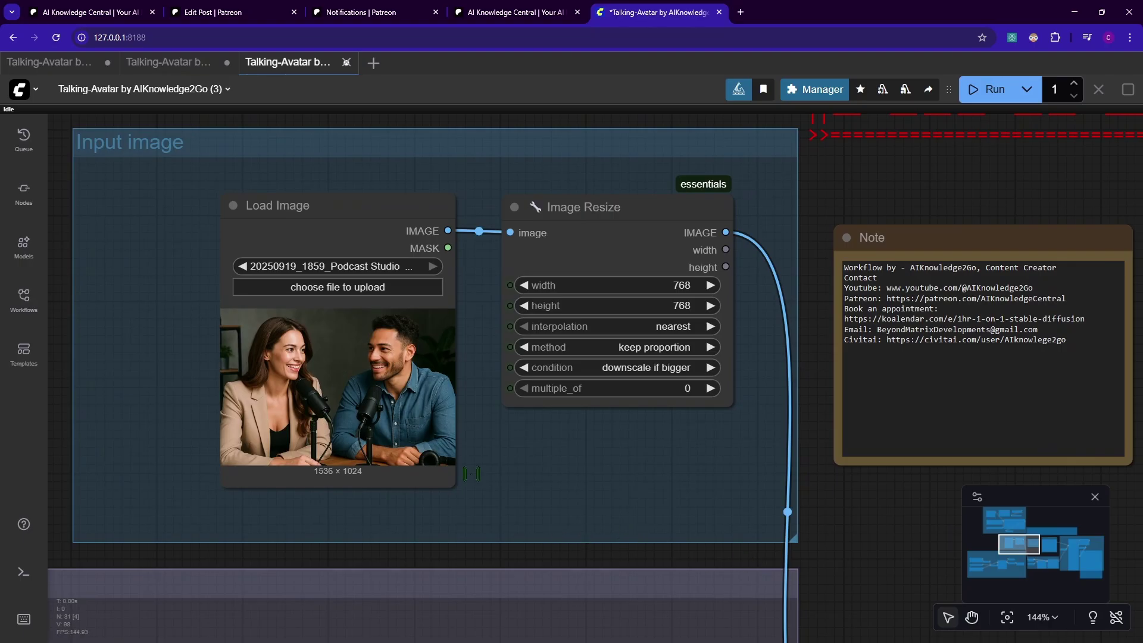
# - Move the (Down)load Wav2Vec Model node above the Multi/InfiniteTalk Wav2vec2 Embeds node in the Audio group
pyautogui.moveTo(300, 501); pyautogui.dragTo(622, 352)
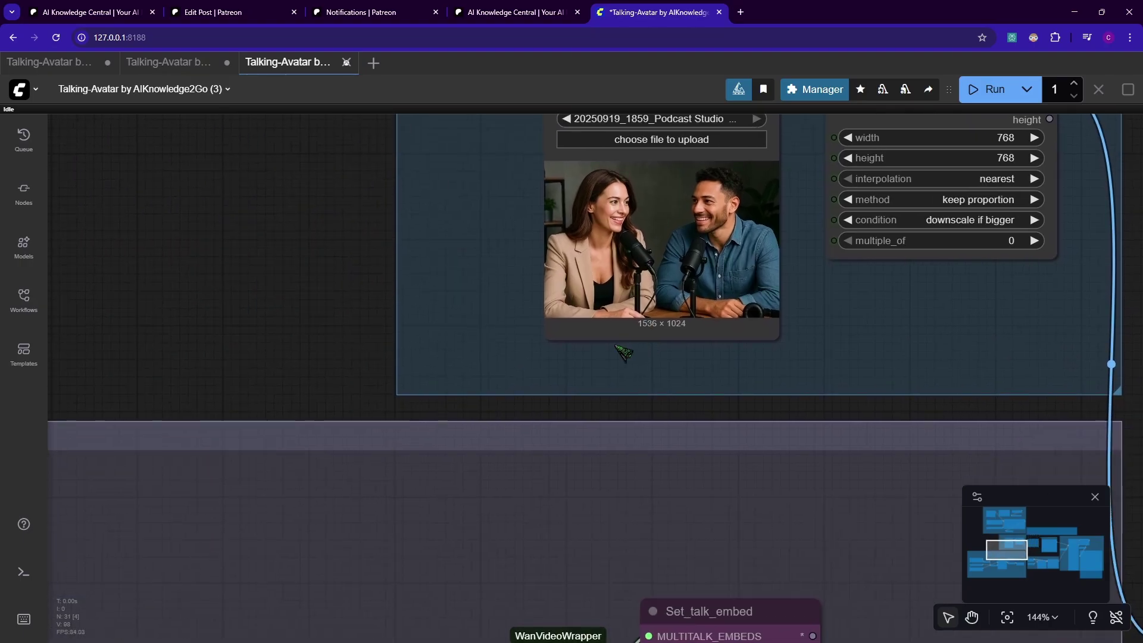
pyautogui.scroll(-7, 619, 353)
pyautogui.moveTo(568, 385); pyautogui.dragTo(888, 120)
pyautogui.scroll(6, 759, 277)
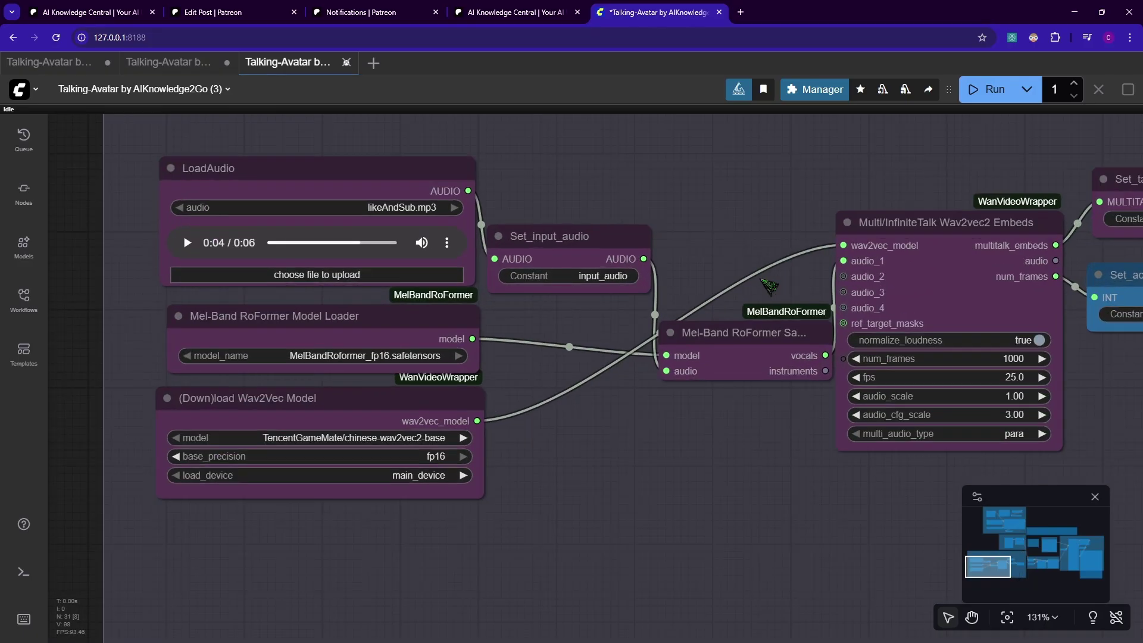
pyautogui.moveTo(797, 261); pyautogui.dragTo(675, 274)
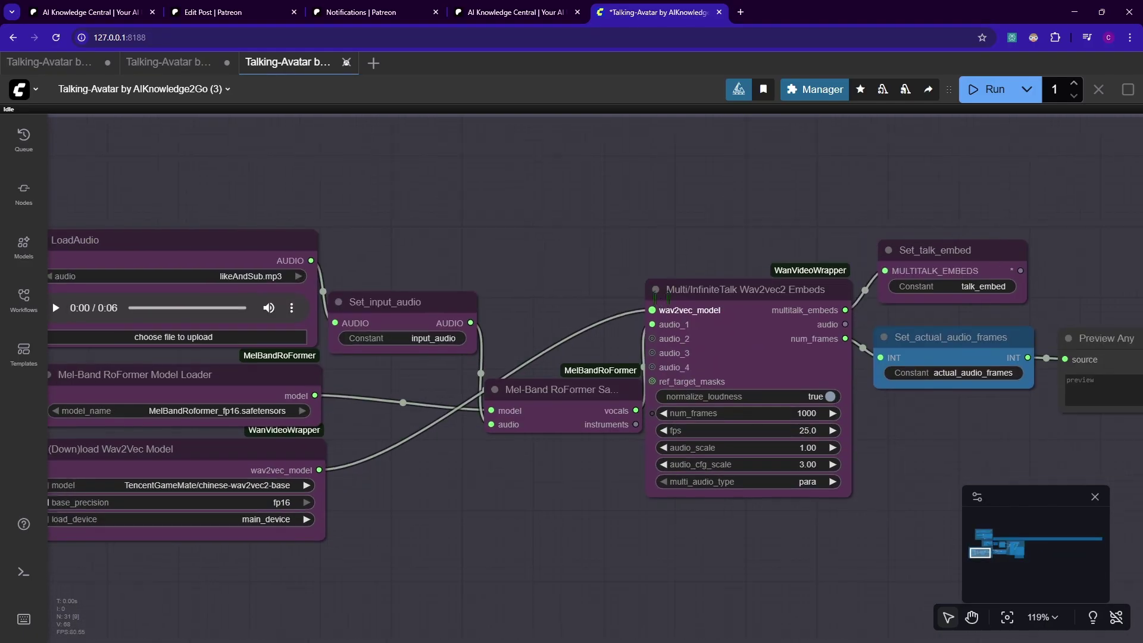
pyautogui.scroll(-2, 628, 253)
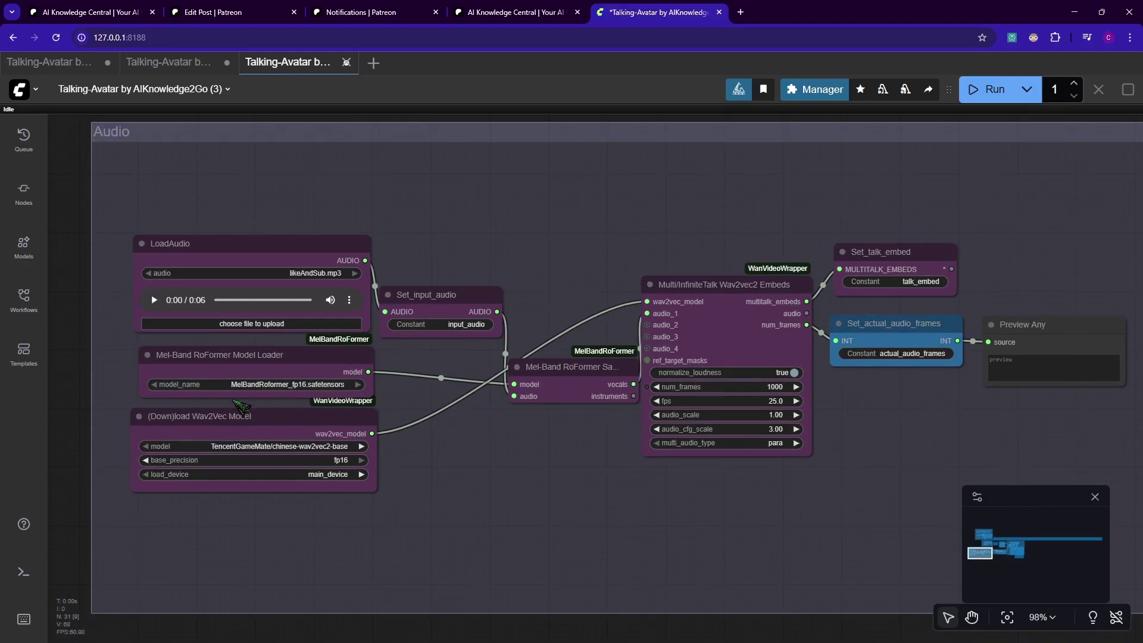
pyautogui.moveTo(212, 432); pyautogui.dragTo(689, 180)
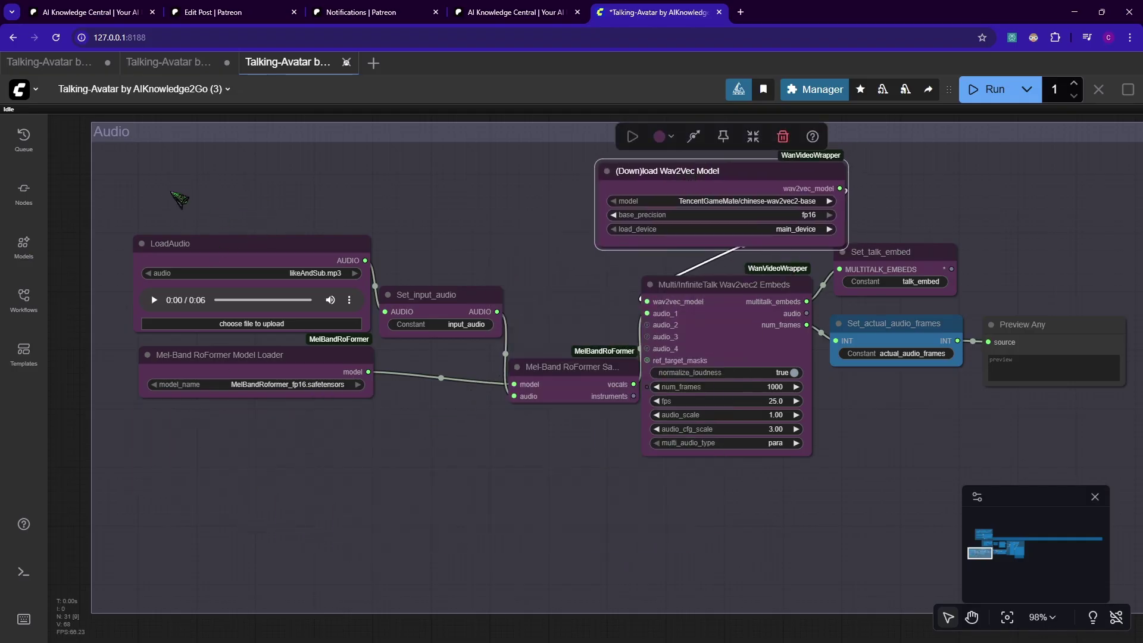
# - Duplicate the LoadAudio, Set_input_audio, Mel-Band RoFormer Model Loader and Mel-Band RoFormer Sampler nodes and place the copies below the originals
pyautogui.moveTo(179, 199); pyautogui.dragTo(553, 487)
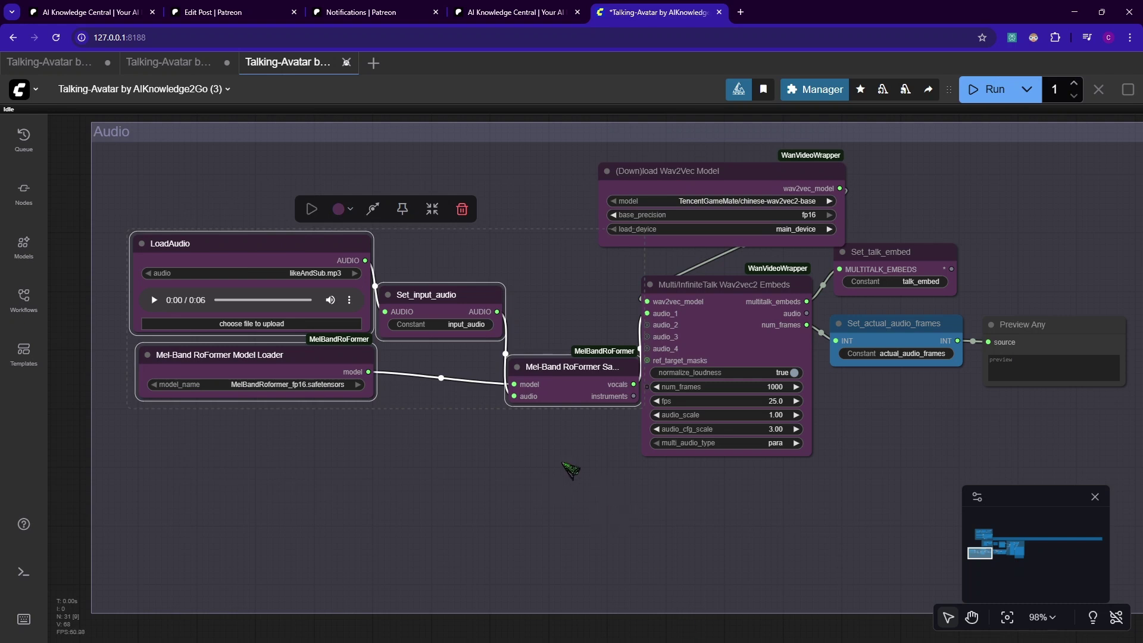
pyautogui.hotkey('ctrl', 'v')
pyautogui.moveTo(713, 544); pyautogui.dragTo(898, 391)
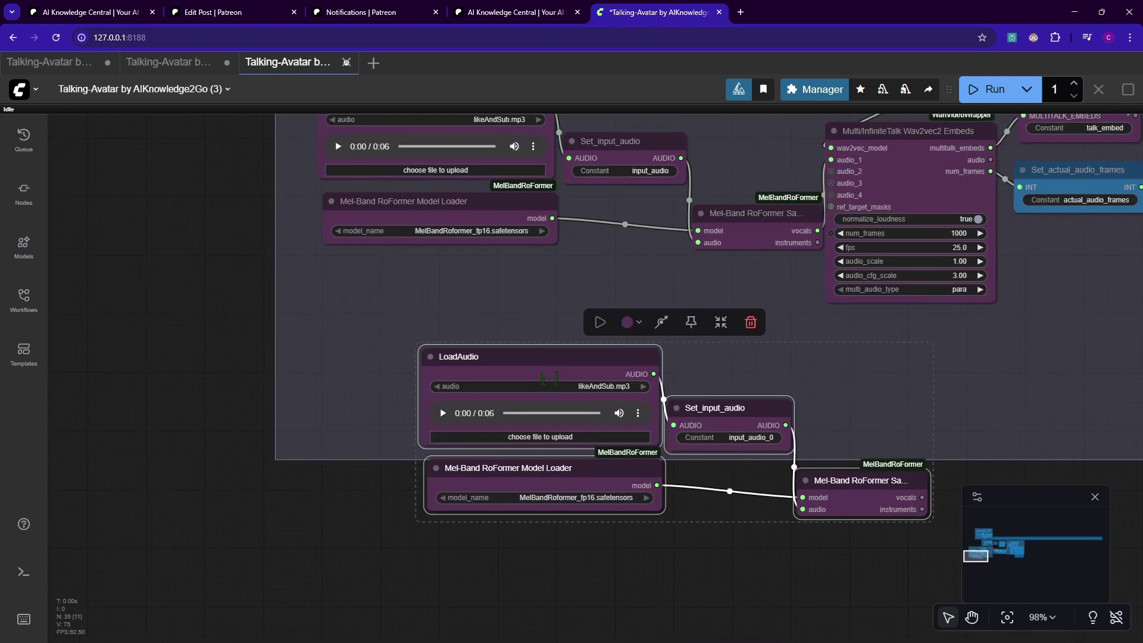
pyautogui.moveTo(869, 481); pyautogui.dragTo(748, 401)
pyautogui.moveTo(943, 365); pyautogui.dragTo(786, 405)
# - Connect the duplicated Mel-Band RoFormer Sampler's vocals output to audio_2 of the Wav2vec2 Embeds node and set multi_audio_type to add
pyautogui.moveTo(680, 456); pyautogui.dragTo(709, 211)
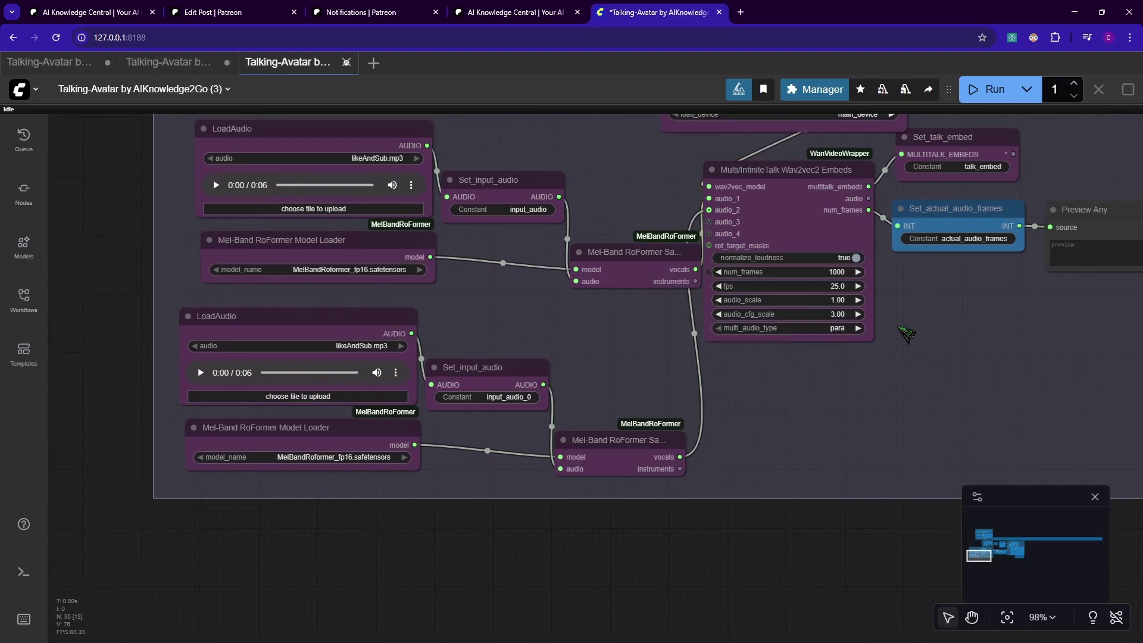
pyautogui.moveTo(900, 328); pyautogui.dragTo(856, 409)
pyautogui.scroll(5, 893, 336)
pyautogui.click(714, 401)
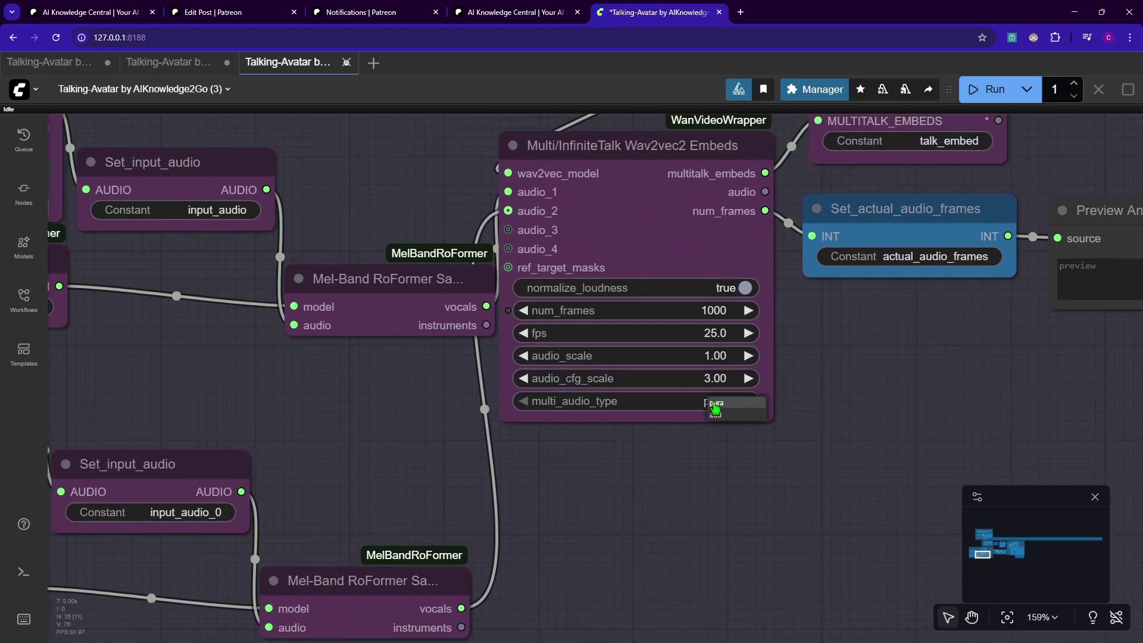
pyautogui.click(751, 433)
# - Examine the two parallel audio chains and how they feed the Multi/InfiniteTalk Wav2vec2 Embeds node
pyautogui.moveTo(452, 434); pyautogui.dragTo(581, 443)
pyautogui.scroll(-3, 581, 443)
pyautogui.moveTo(535, 394); pyautogui.dragTo(643, 400)
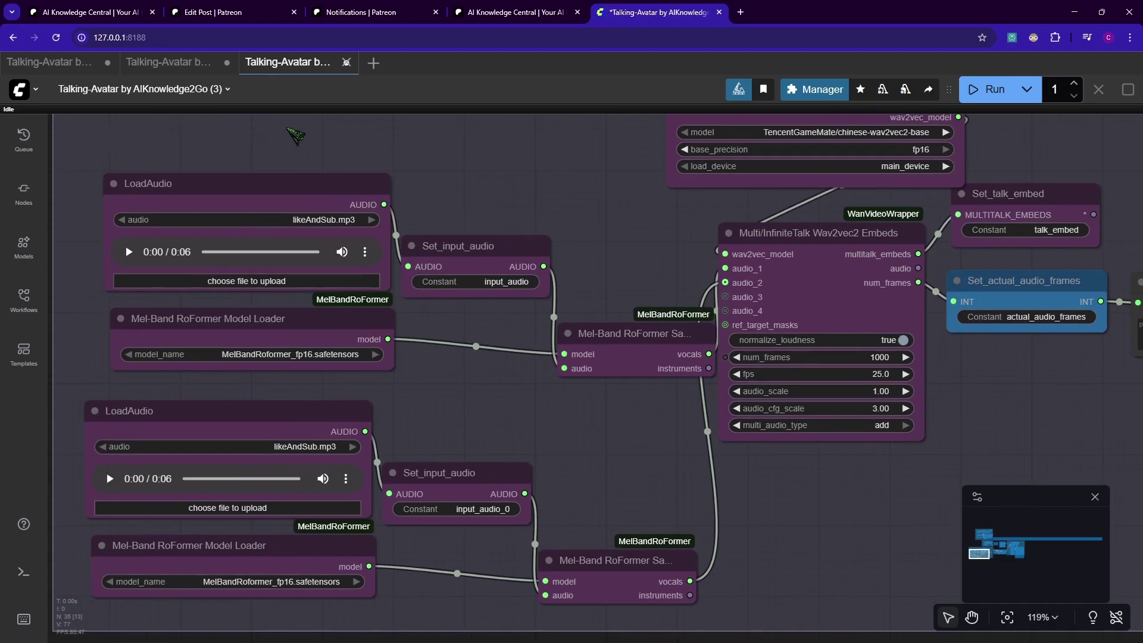
pyautogui.moveTo(515, 407); pyautogui.dragTo(523, 373)
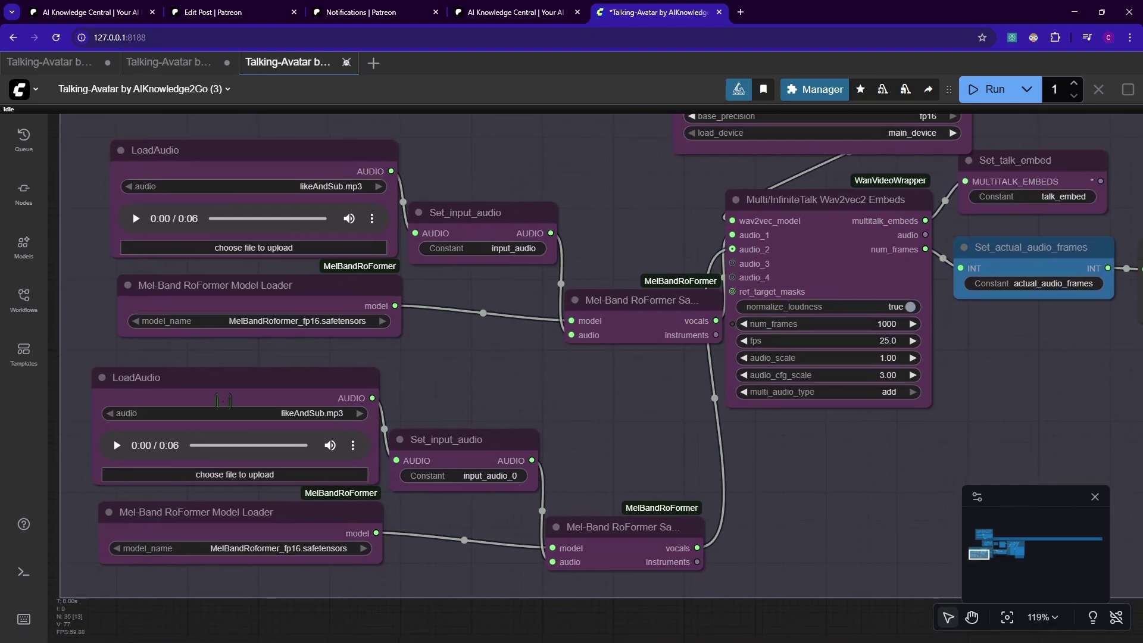
pyautogui.hscroll(5, 747, 450)
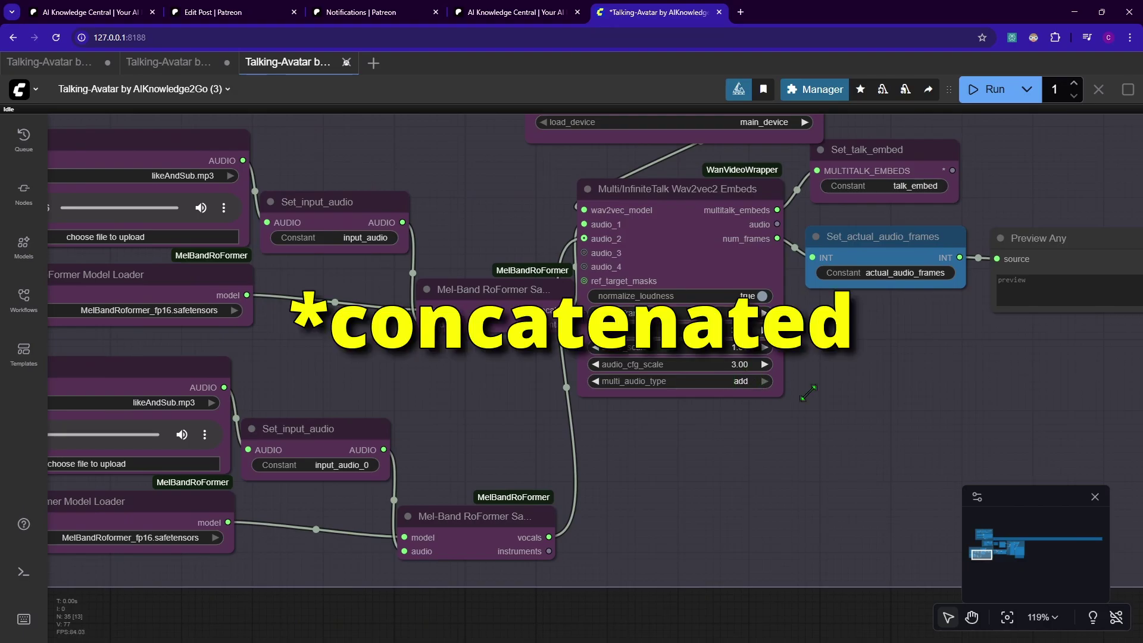
pyautogui.moveTo(521, 434); pyautogui.dragTo(676, 454)
pyautogui.scroll(-1, 678, 456)
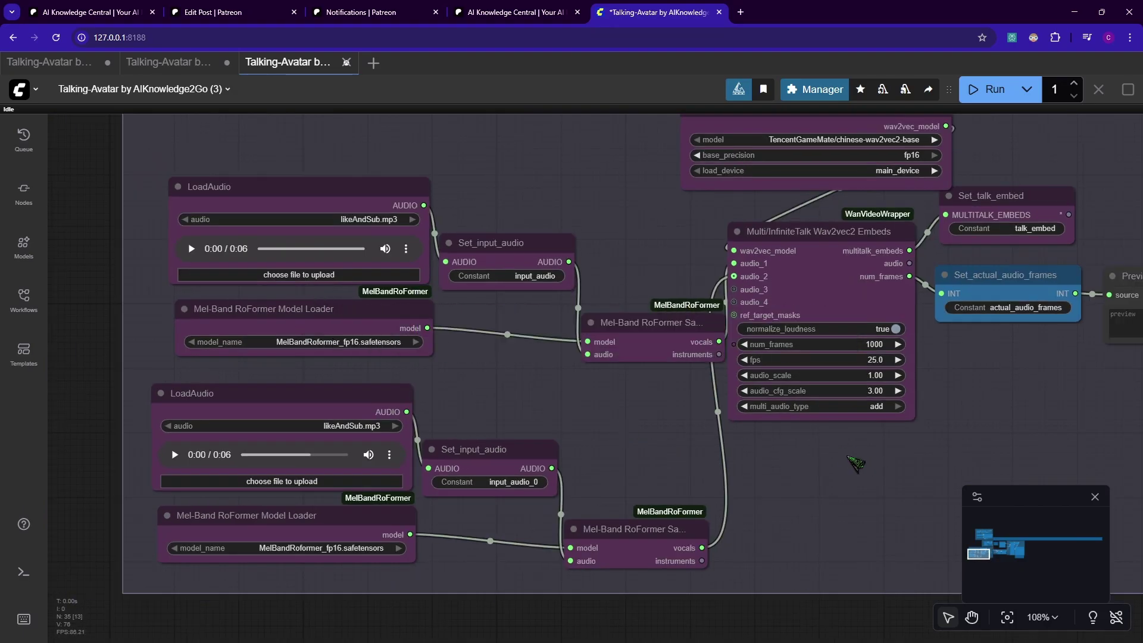
pyautogui.hscroll(10, 855, 463)
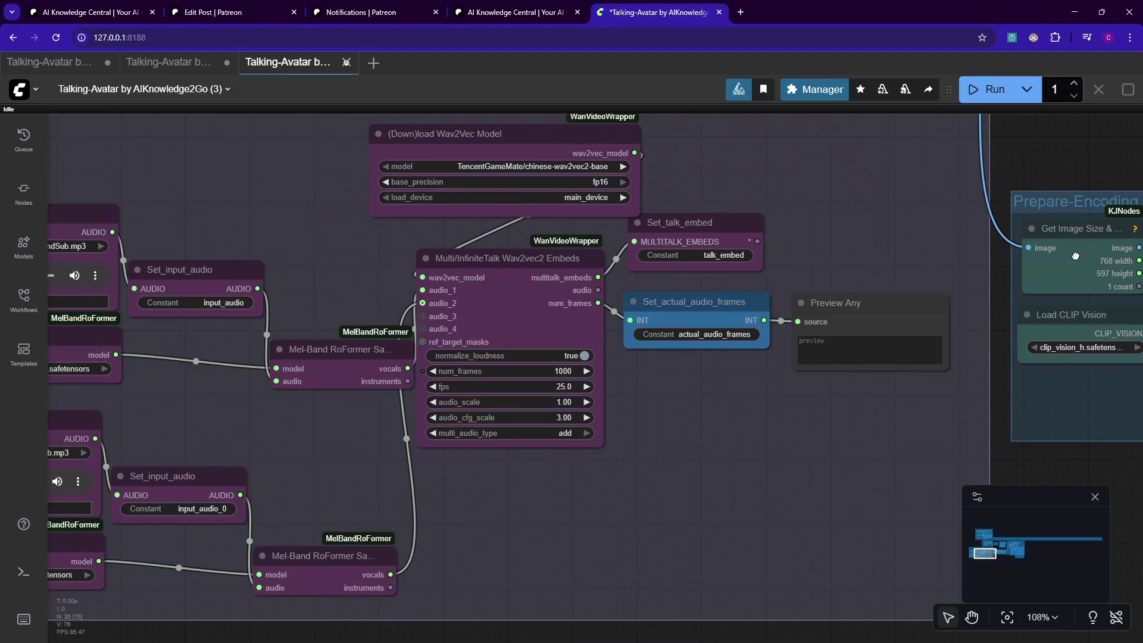
pyautogui.hscroll(-4, 1074, 256)
pyautogui.moveTo(367, 460); pyautogui.dragTo(410, 367)
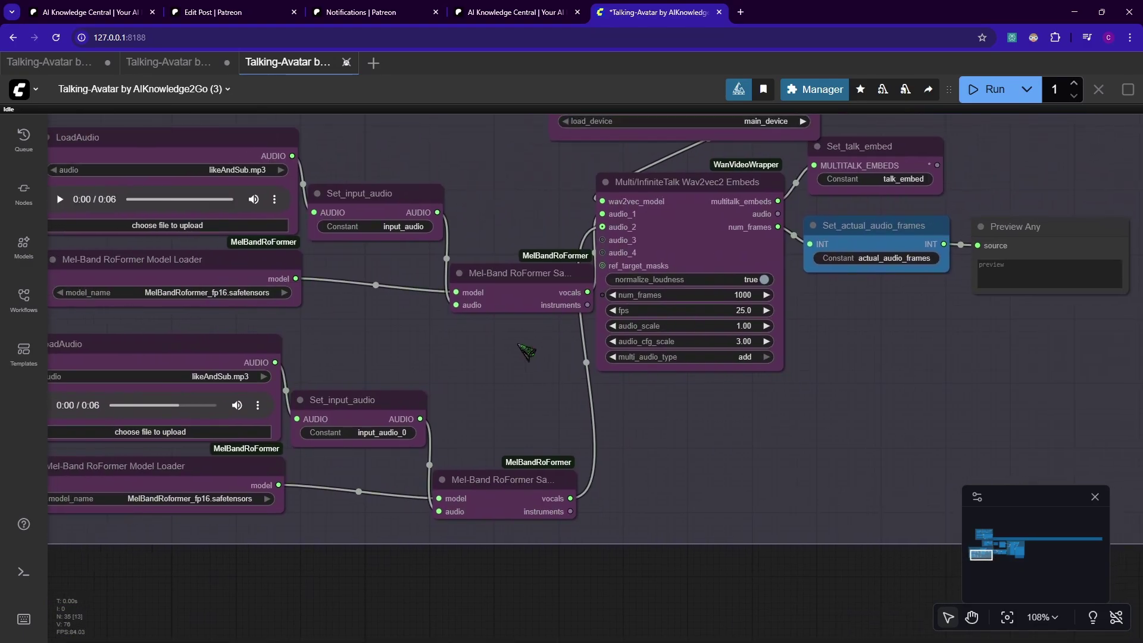
# - Try setting the mode of the WanVideo Long I2V Multi/InfiniteTalk node to multitalk
pyautogui.hscroll(8, 545, 370)
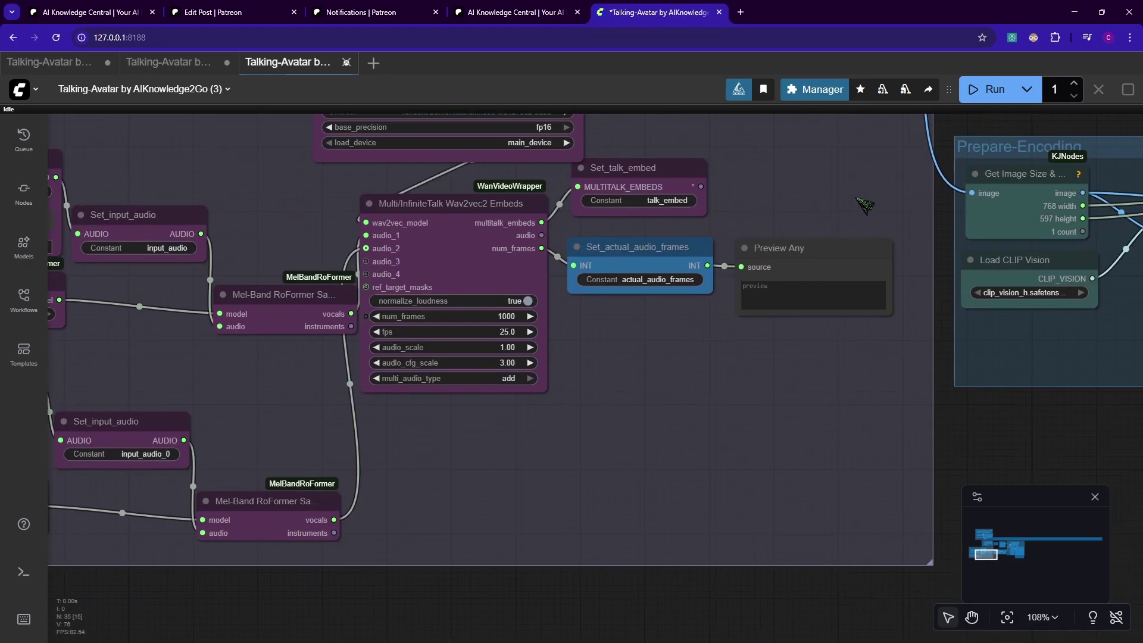
pyautogui.hscroll(14, 864, 205)
pyautogui.hscroll(8, 835, 438)
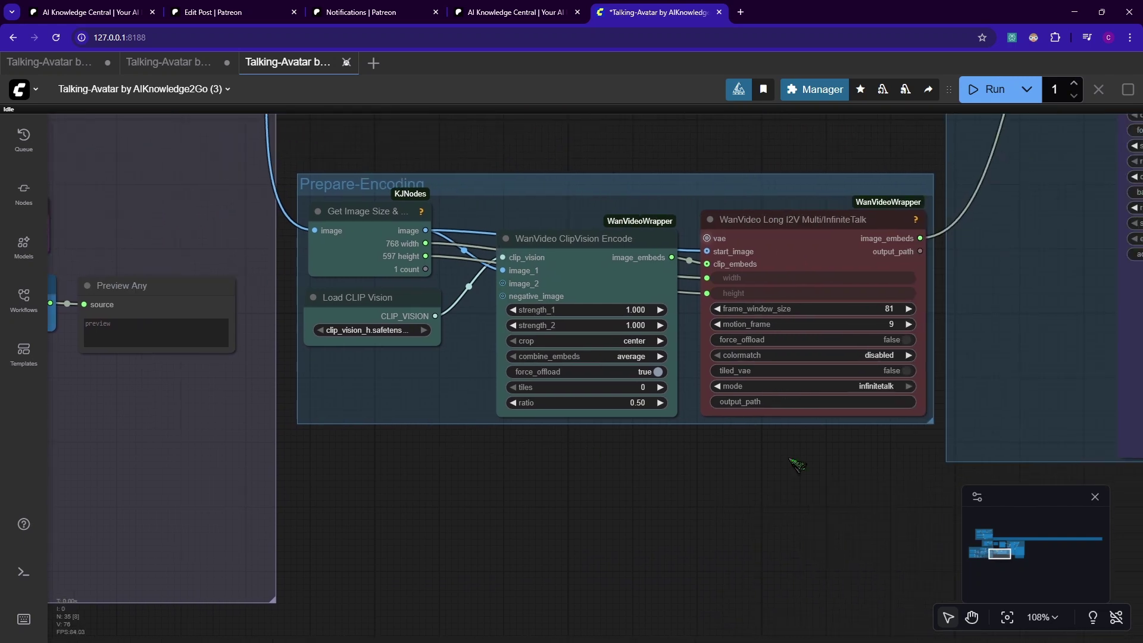
pyautogui.scroll(3, 892, 426)
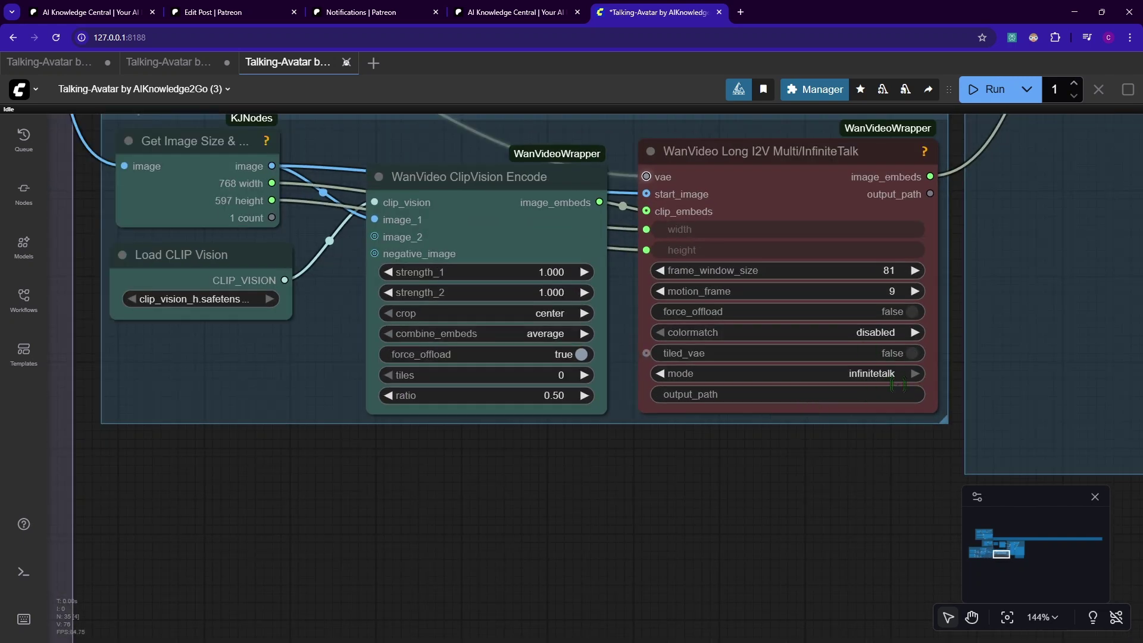
pyautogui.click(874, 385)
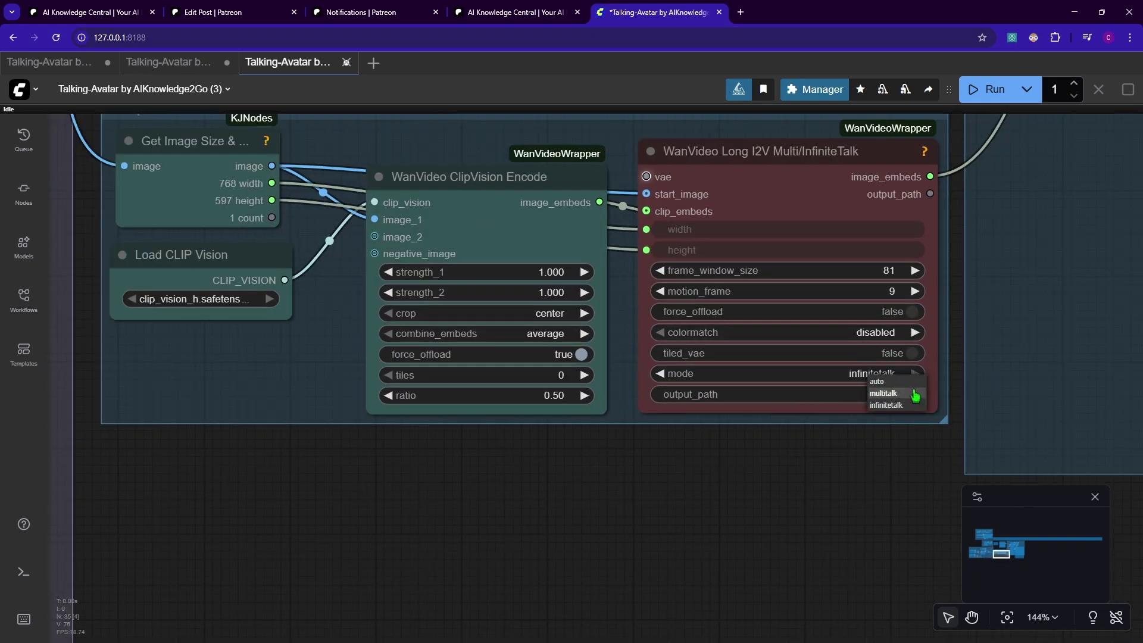
pyautogui.click(893, 394)
pyautogui.scroll(1, 981, 321)
pyautogui.scroll(-2, 502, 509)
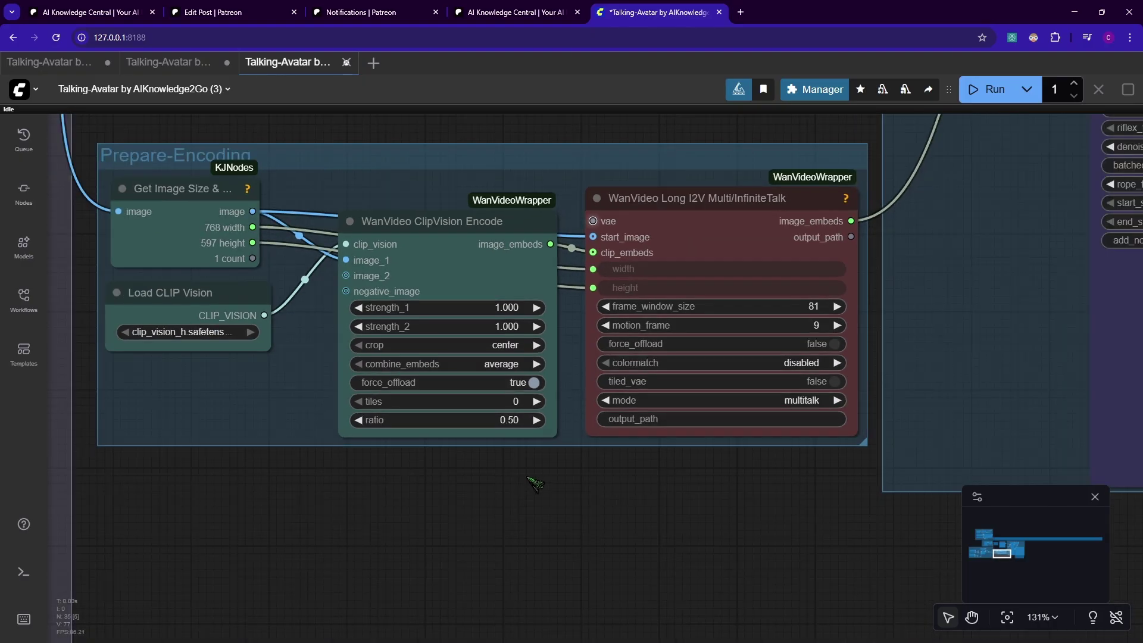
# - Examine the Multi/InfiniteTalk Wav2vec2 Embeds node's settings and the two audio chains feeding its audio inputs
pyautogui.hscroll(-4, 433, 539)
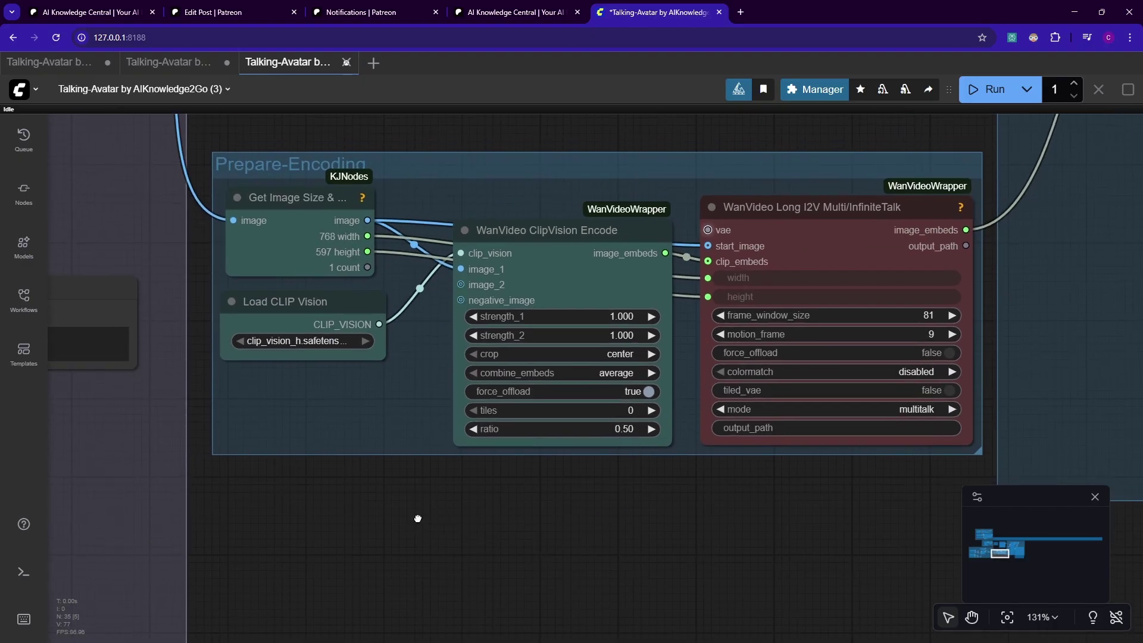
pyautogui.moveTo(418, 518); pyautogui.dragTo(608, 494)
pyautogui.moveTo(433, 497); pyautogui.dragTo(599, 513)
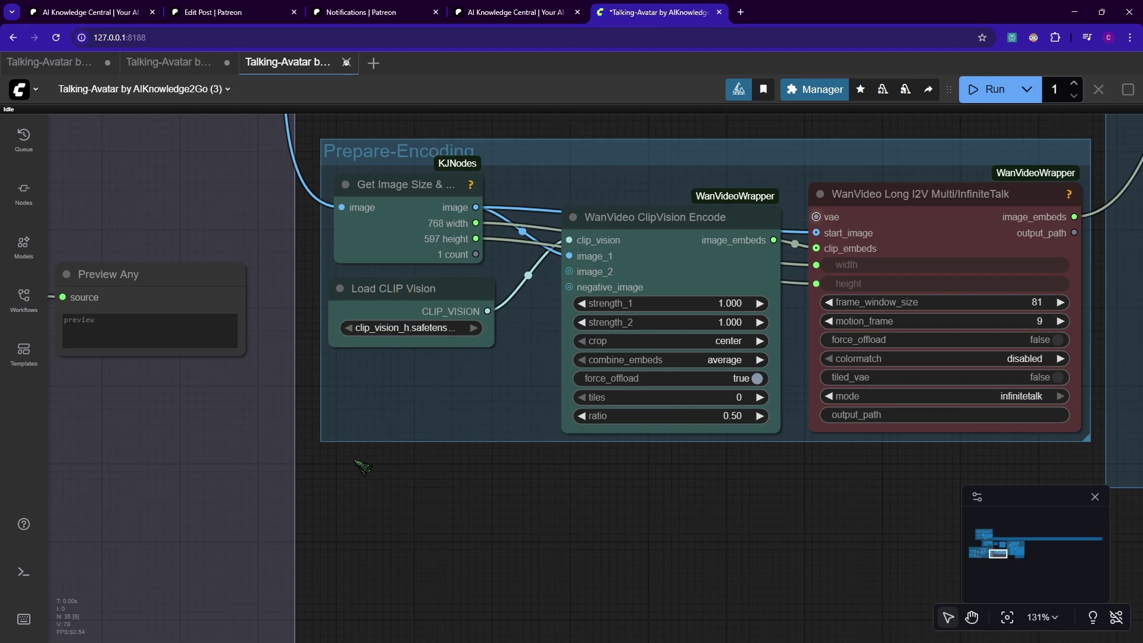
pyautogui.moveTo(321, 469); pyautogui.dragTo(588, 440)
pyautogui.moveTo(321, 439); pyautogui.dragTo(925, 528)
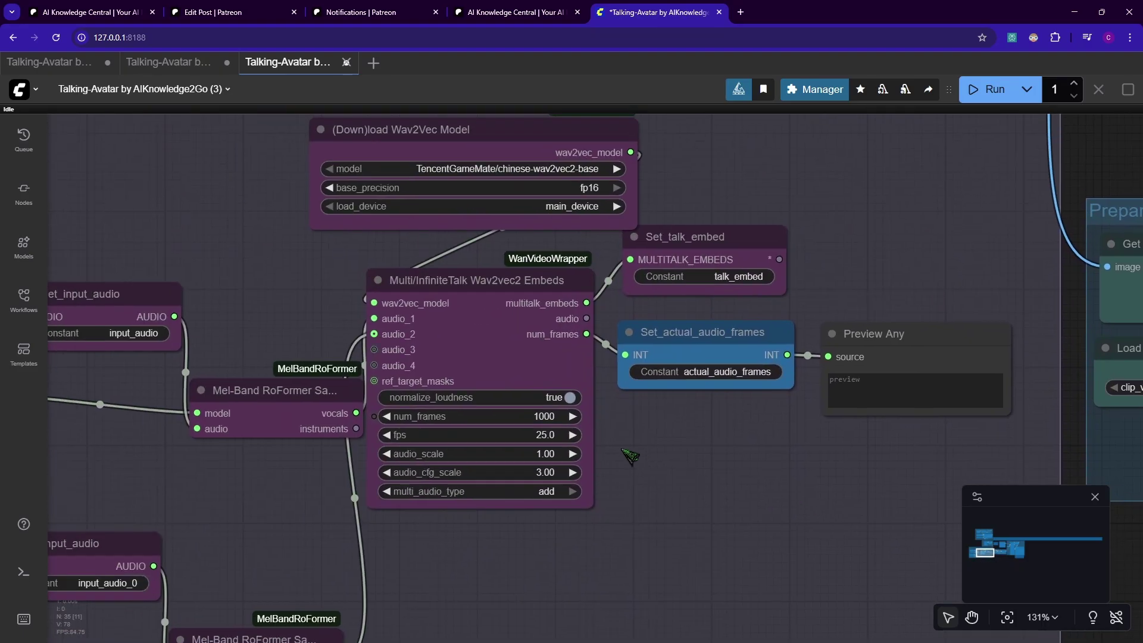
pyautogui.scroll(4, 698, 526)
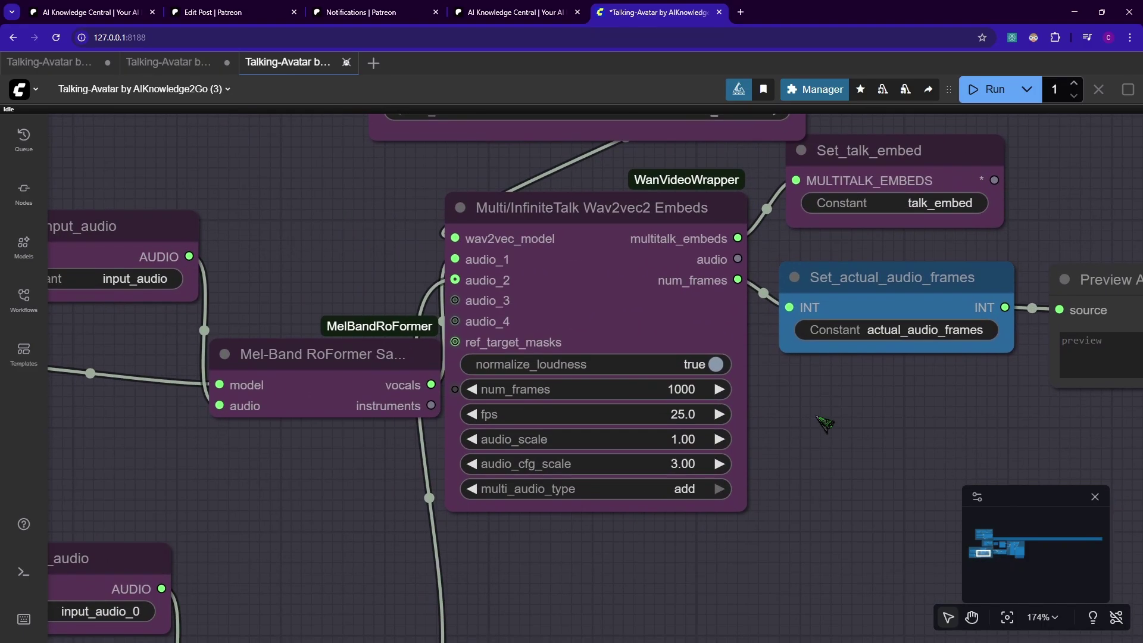
pyautogui.scroll(2, 817, 414)
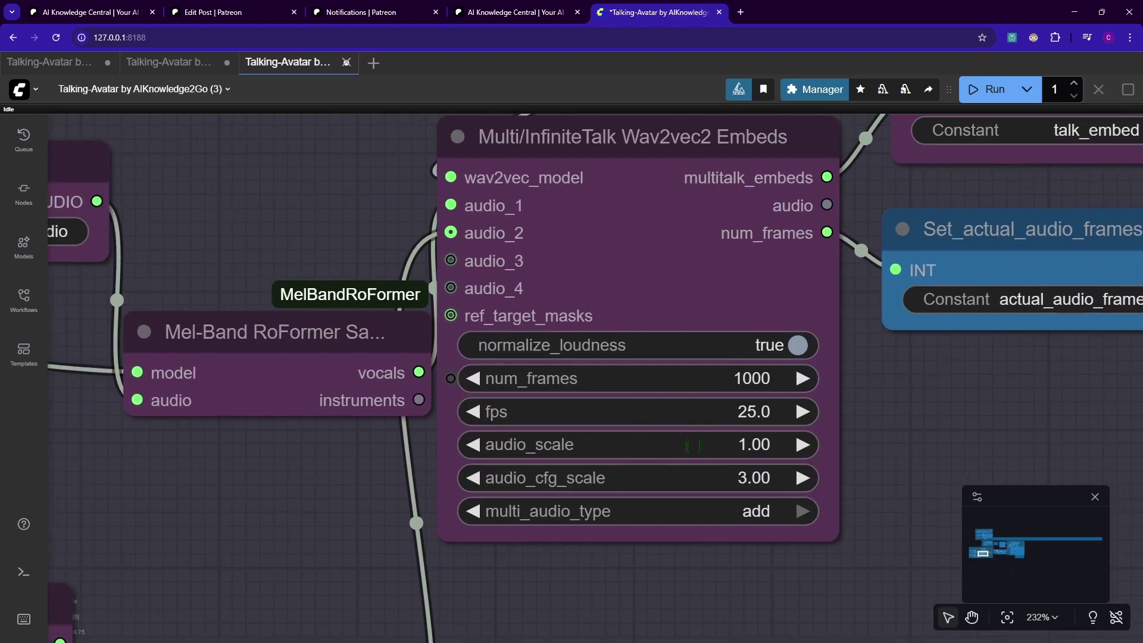
pyautogui.moveTo(336, 566); pyautogui.dragTo(536, 504)
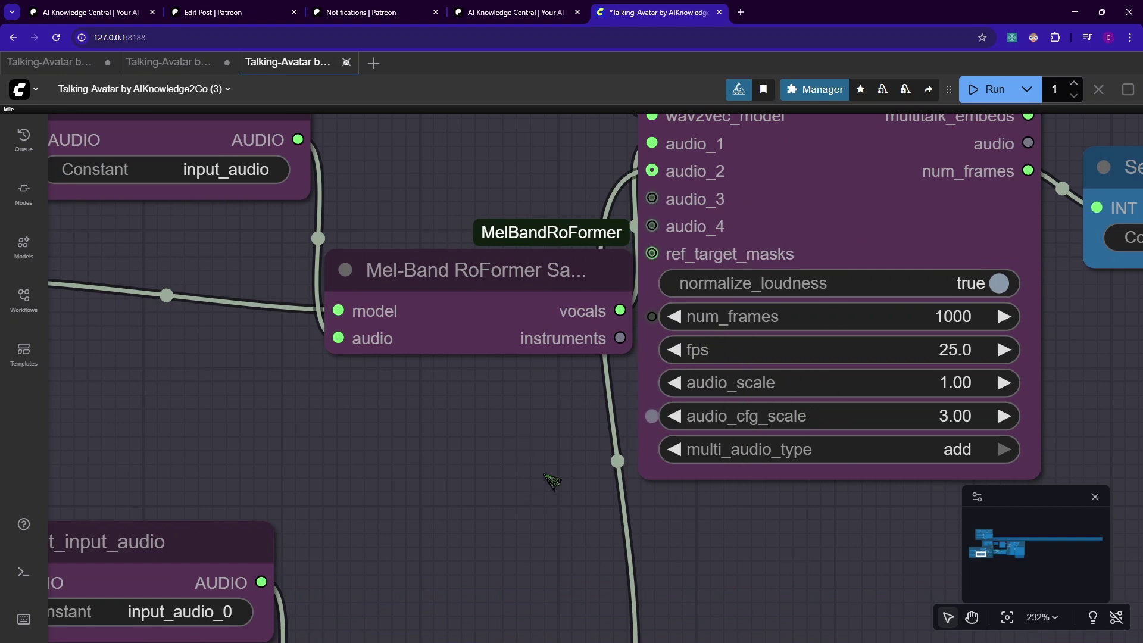
pyautogui.scroll(-5, 524, 473)
pyautogui.scroll(3, 476, 471)
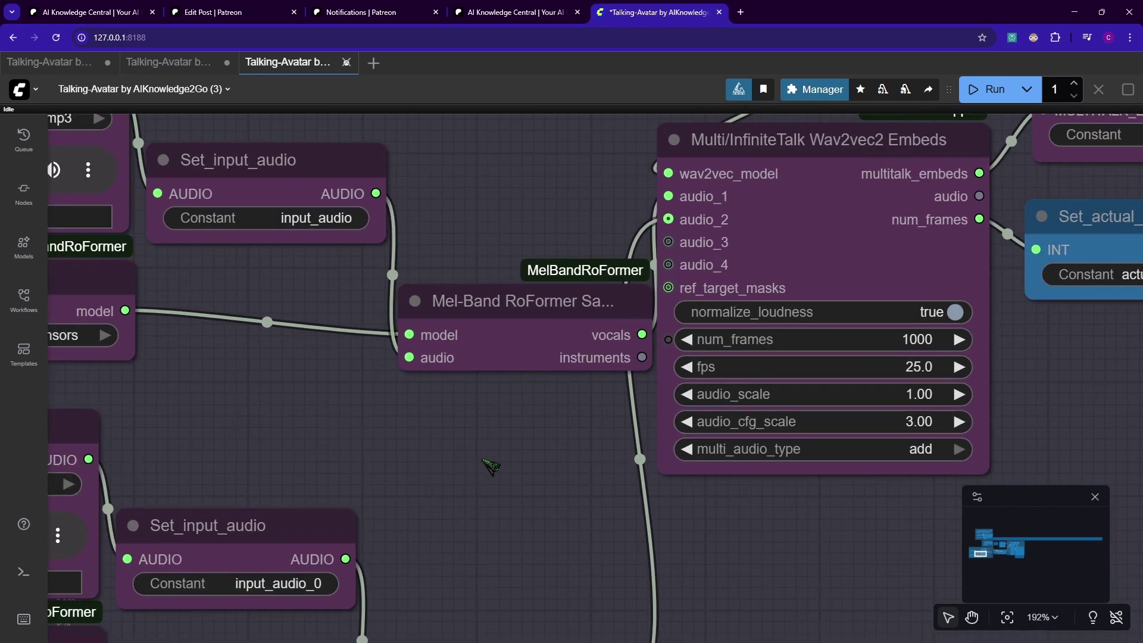
pyautogui.scroll(-3, 491, 466)
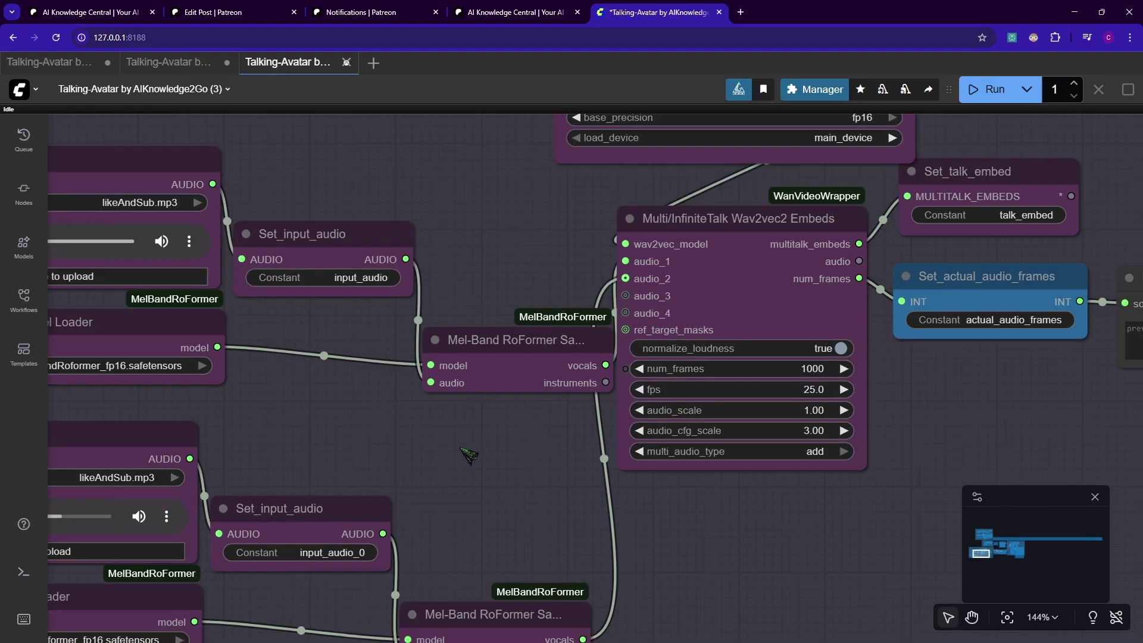
pyautogui.hscroll(4, 573, 493)
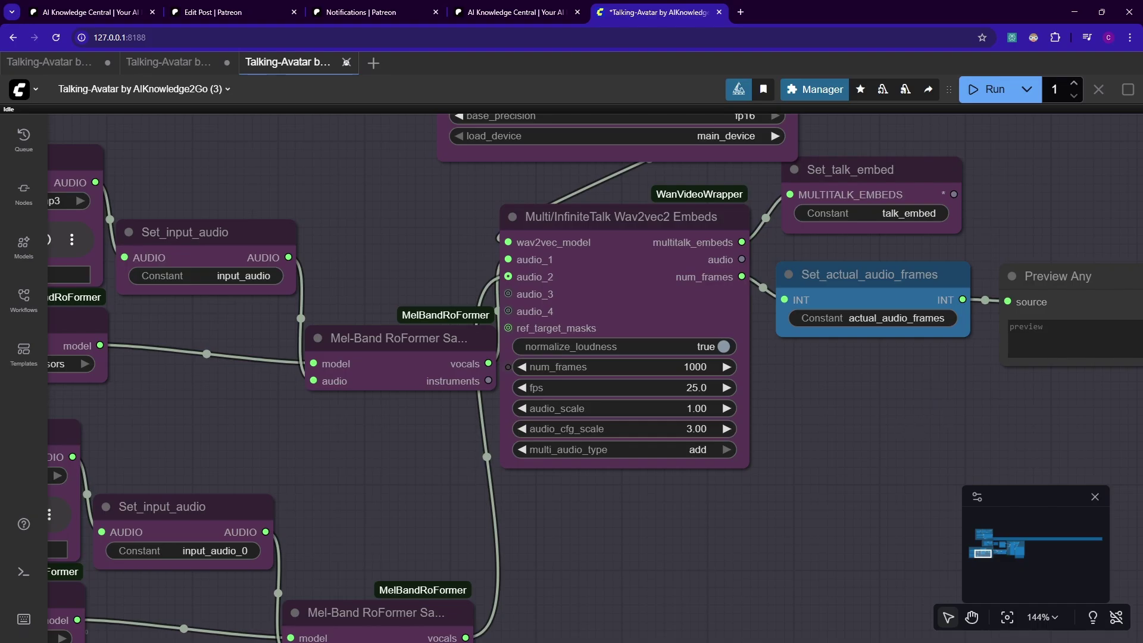
# - Set multi_audio_type to para in the Multi/InfiniteTalk Wav2vec2 Embeds node
pyautogui.moveTo(628, 536); pyautogui.dragTo(802, 418)
pyautogui.click(868, 353)
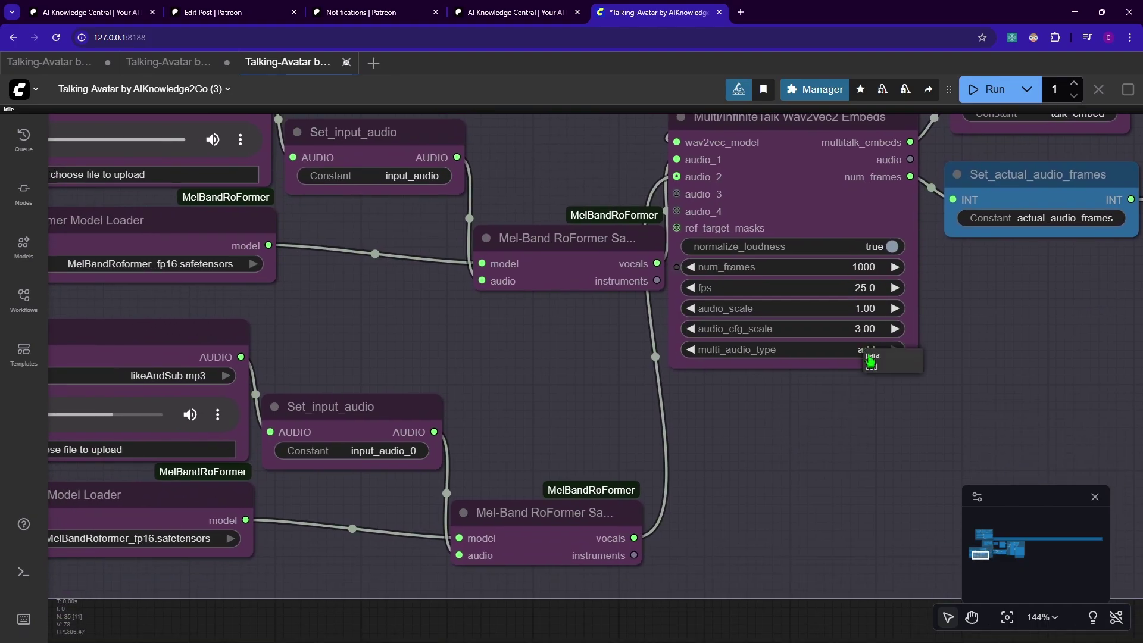
pyautogui.click(871, 355)
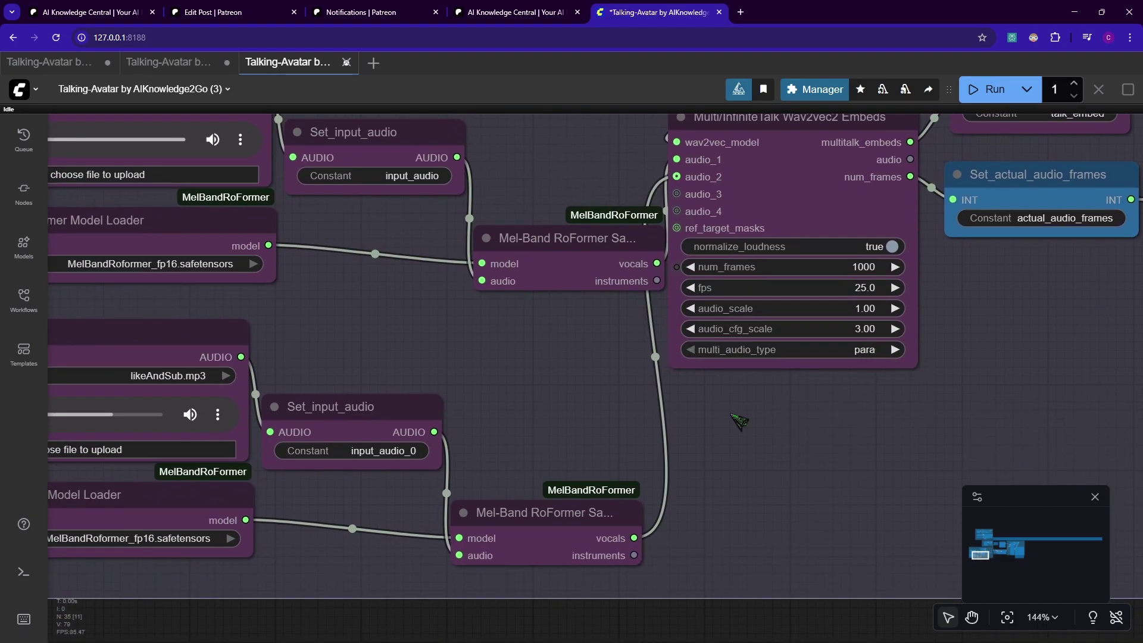
# - Delete the duplicated second audio chain: LoadAudio, Set_input_audio, Mel-Band RoFormer Model Loader and Mel-Band RoFormer Sampler
pyautogui.scroll(-2, 739, 421)
pyautogui.moveTo(334, 339); pyautogui.dragTo(958, 593)
pyautogui.press('Delete')
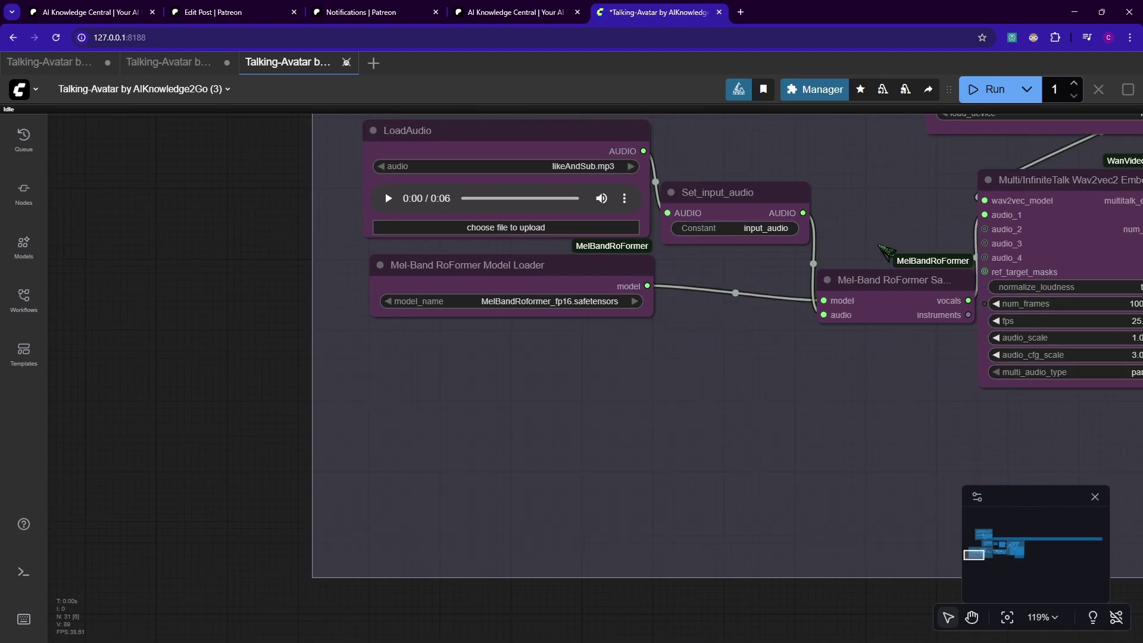
# - Replace the positive prompt in WanVideo TextEncode Cached with "a woman and a man talking in a podcast"
pyautogui.scroll(3, 887, 256)
pyautogui.hscroll(5, 886, 256)
pyautogui.scroll(-1, 1036, 232)
pyautogui.hscroll(4, 1037, 232)
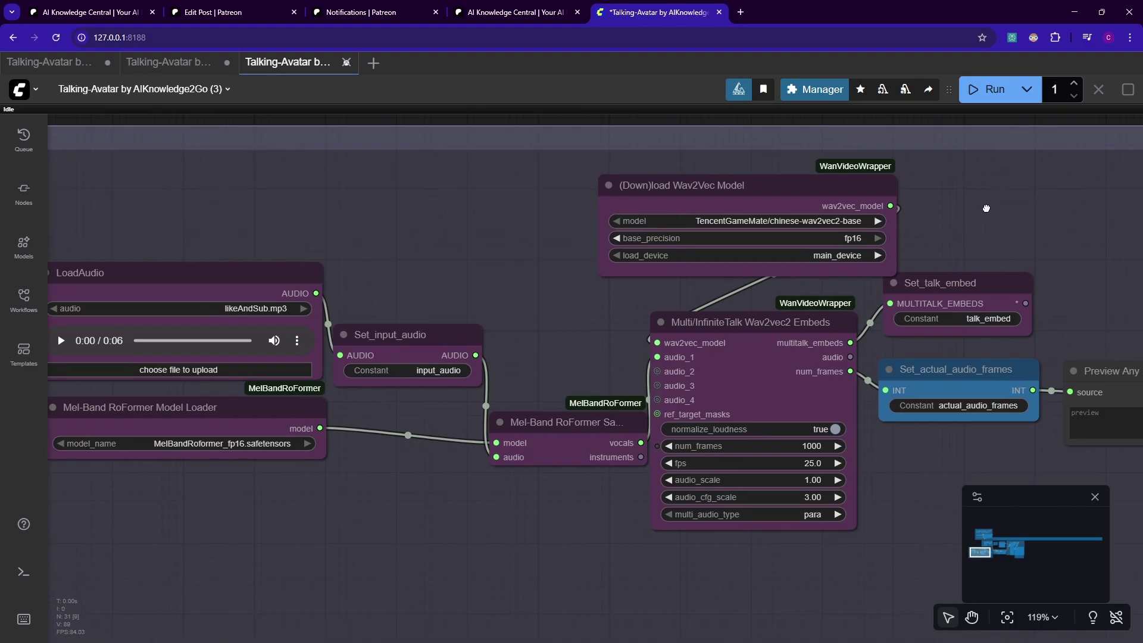
pyautogui.hscroll(10, 999, 233)
pyautogui.scroll(5, 1000, 233)
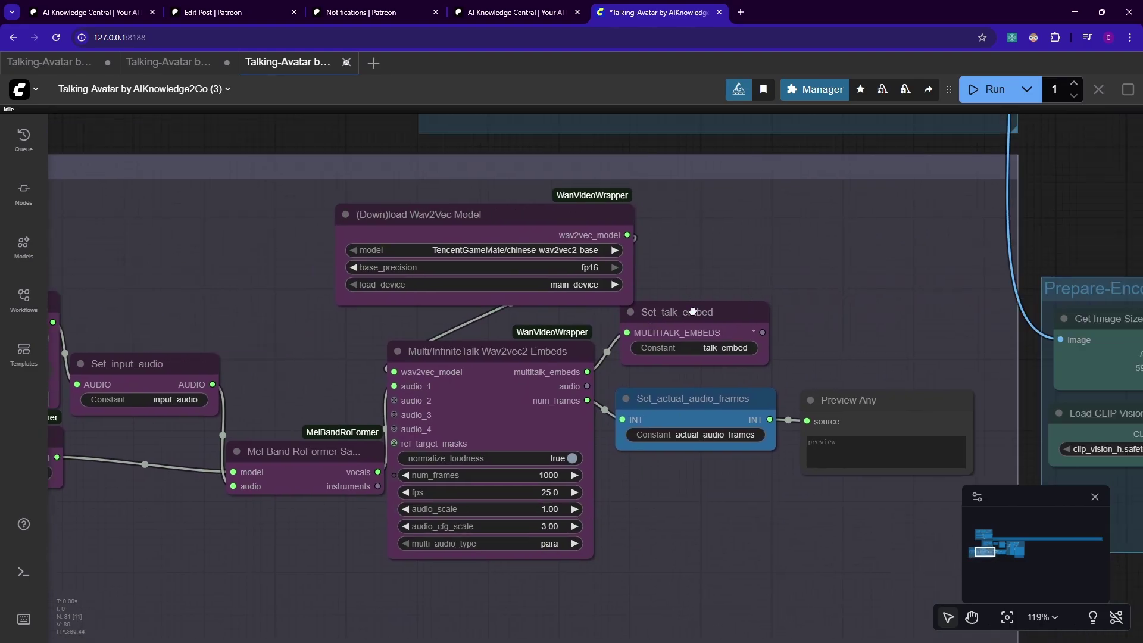
pyautogui.scroll(3, 583, 390)
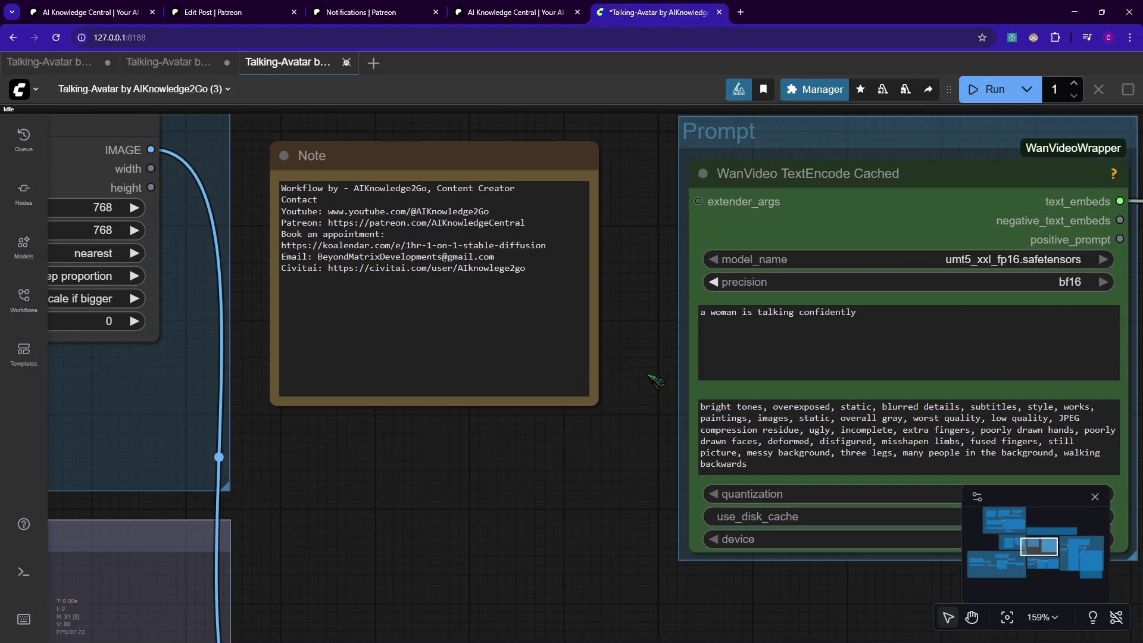
pyautogui.moveTo(607, 268); pyautogui.dragTo(402, 290)
pyautogui.moveTo(719, 347); pyautogui.dragTo(431, 342)
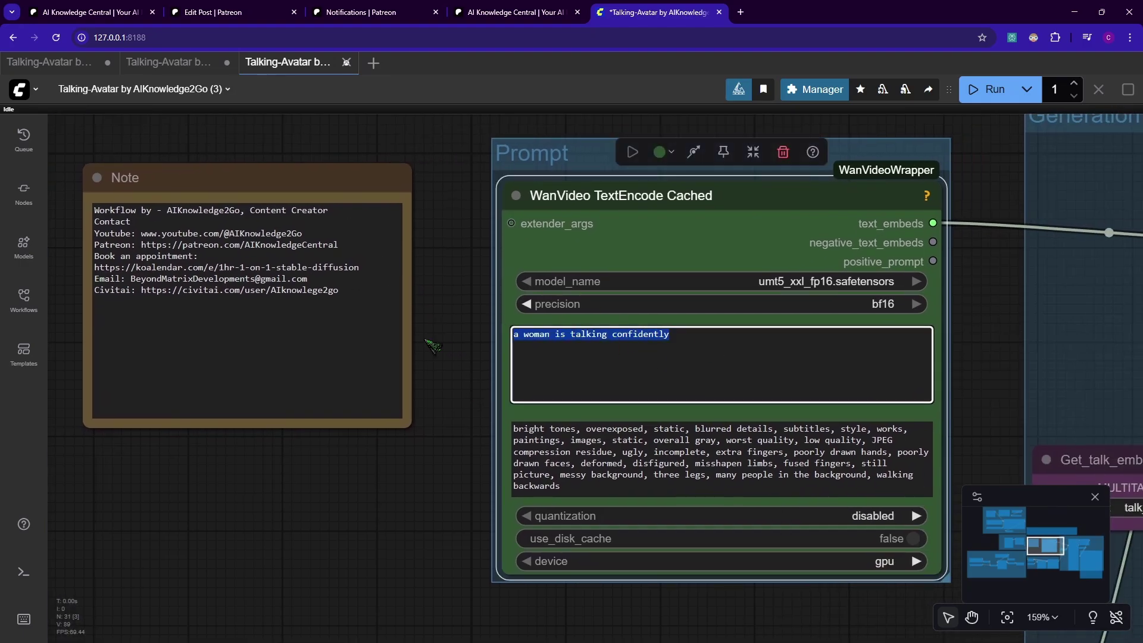
pyautogui.write('a w')
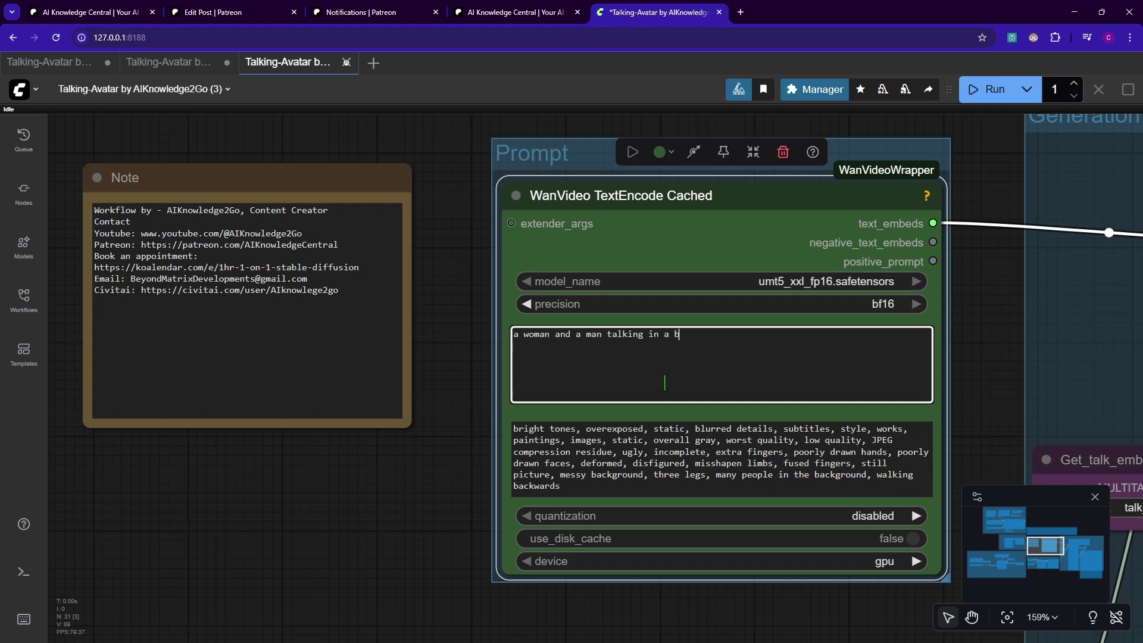
pyautogui.write('dcast')
pyautogui.scroll(-4, 1034, 248)
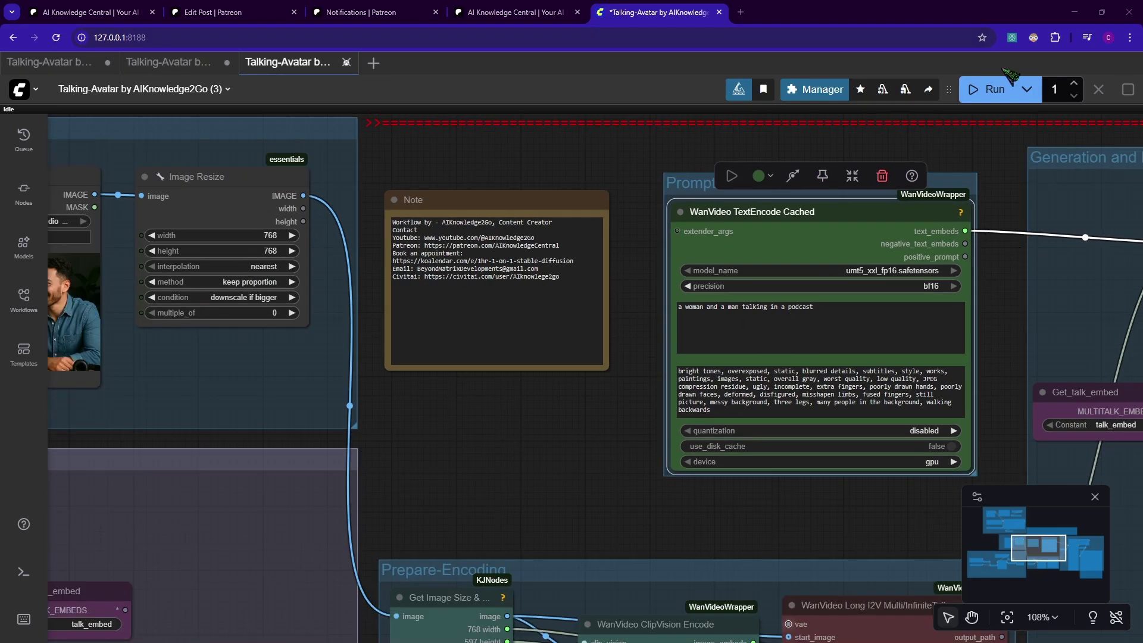
# - Run the workflow and review the podcast video in the Video Combine node
pyautogui.click(980, 95)
pyautogui.moveTo(476, 437); pyautogui.dragTo(310, 277)
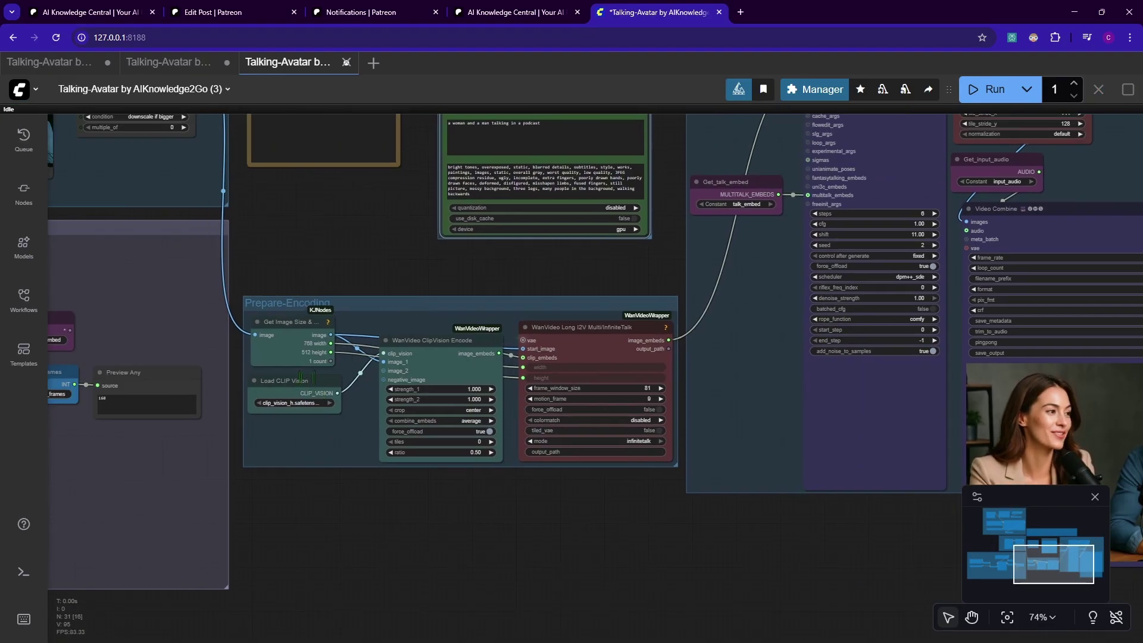
pyautogui.click(999, 568)
# - Move the LoadAudio node slightly upward in the Audio group, away from the Mel-Band RoFormer Model Loader
pyautogui.scroll(6, 372, 195)
pyautogui.moveTo(428, 325); pyautogui.dragTo(399, 256)
pyautogui.moveTo(636, 272); pyautogui.dragTo(291, 240)
pyautogui.scroll(-6, 827, 280)
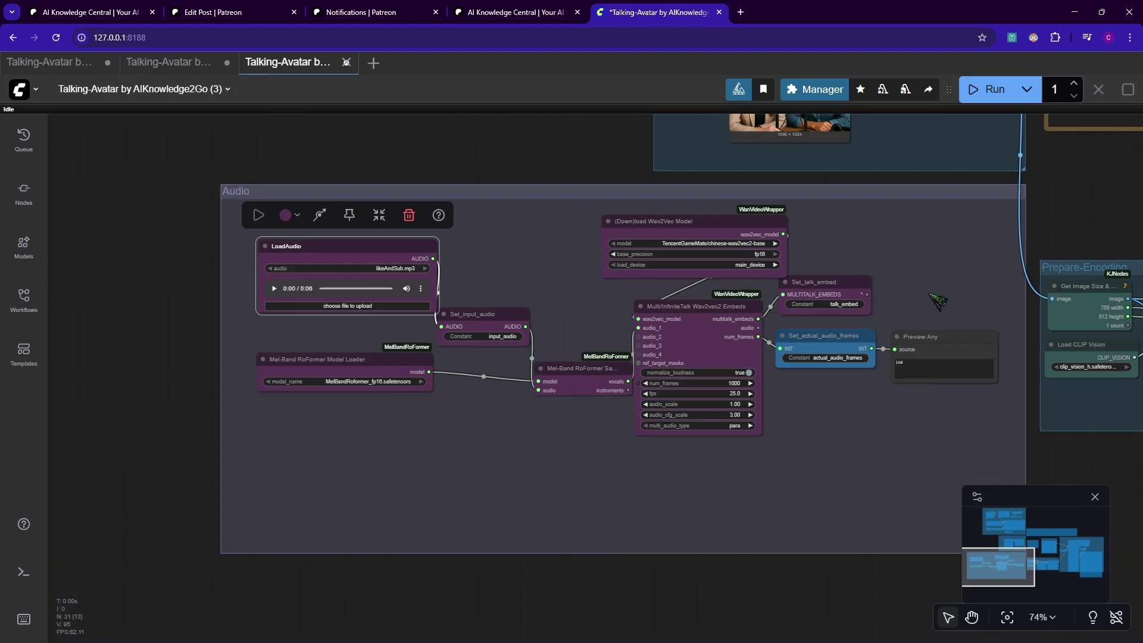
pyautogui.moveTo(1022, 320); pyautogui.dragTo(221, 58)
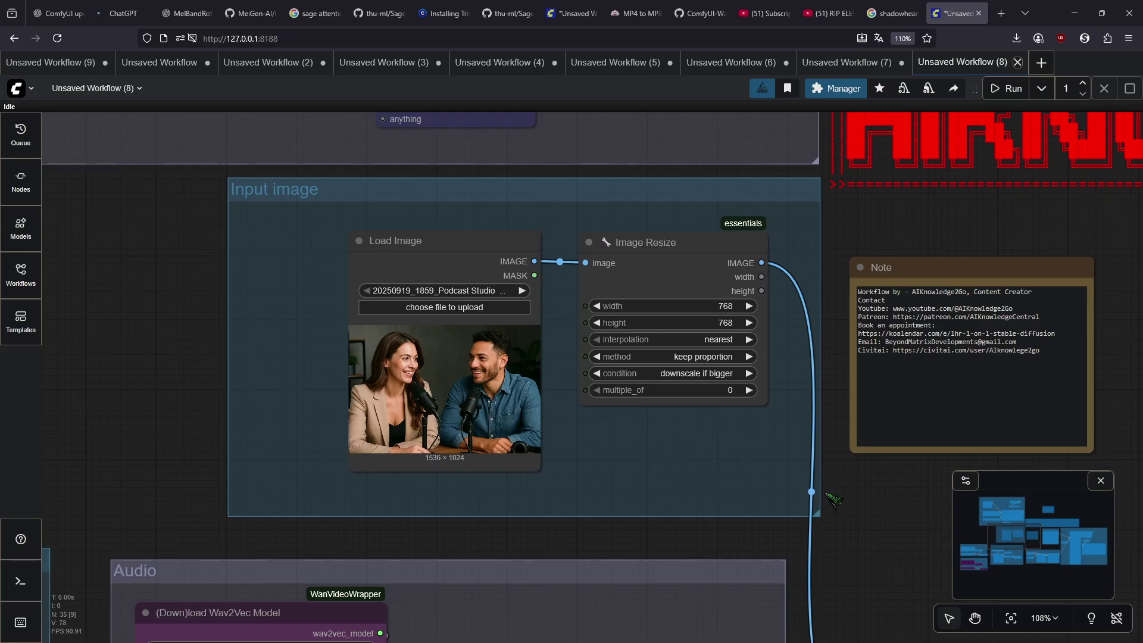
# - Examine the model loaders, podcast input image and audio groups in the Unsaved Workflow (8) workflow
pyautogui.scroll(-2, 665, 207)
pyautogui.scroll(5, 665, 207)
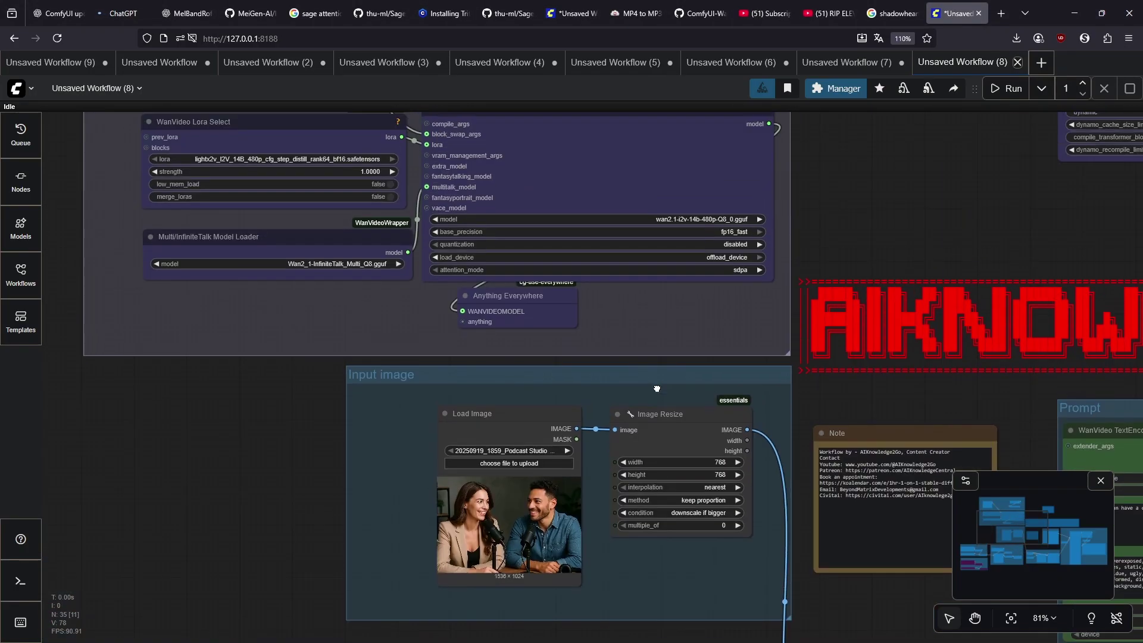
pyautogui.scroll(1, 440, 440)
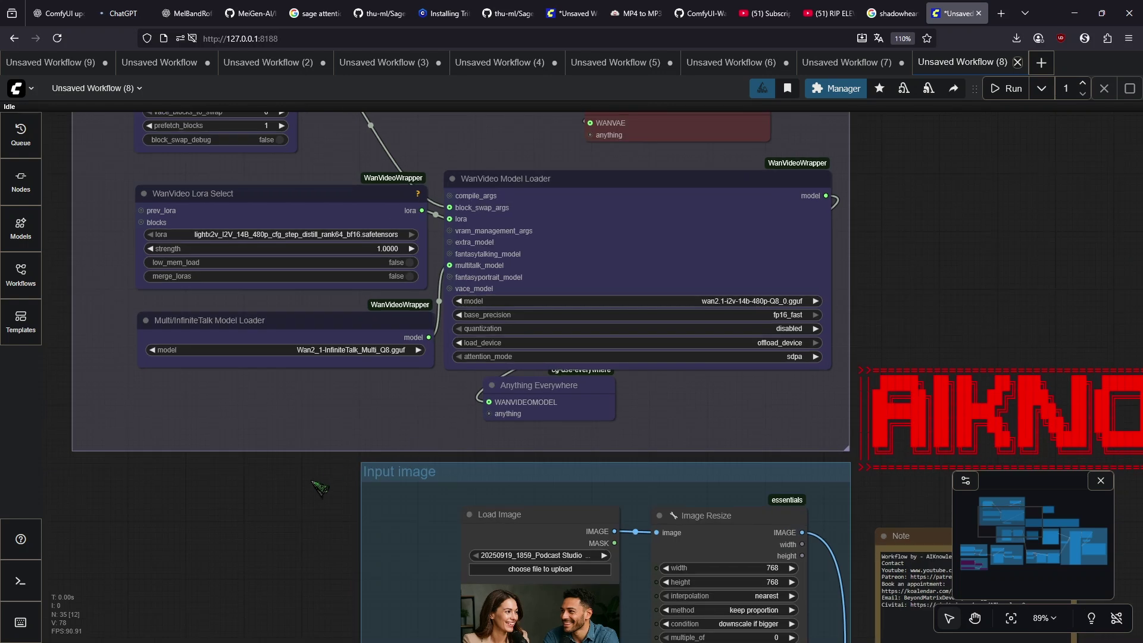
pyautogui.moveTo(320, 488); pyautogui.dragTo(418, 288)
pyautogui.moveTo(787, 472); pyautogui.dragTo(782, 459)
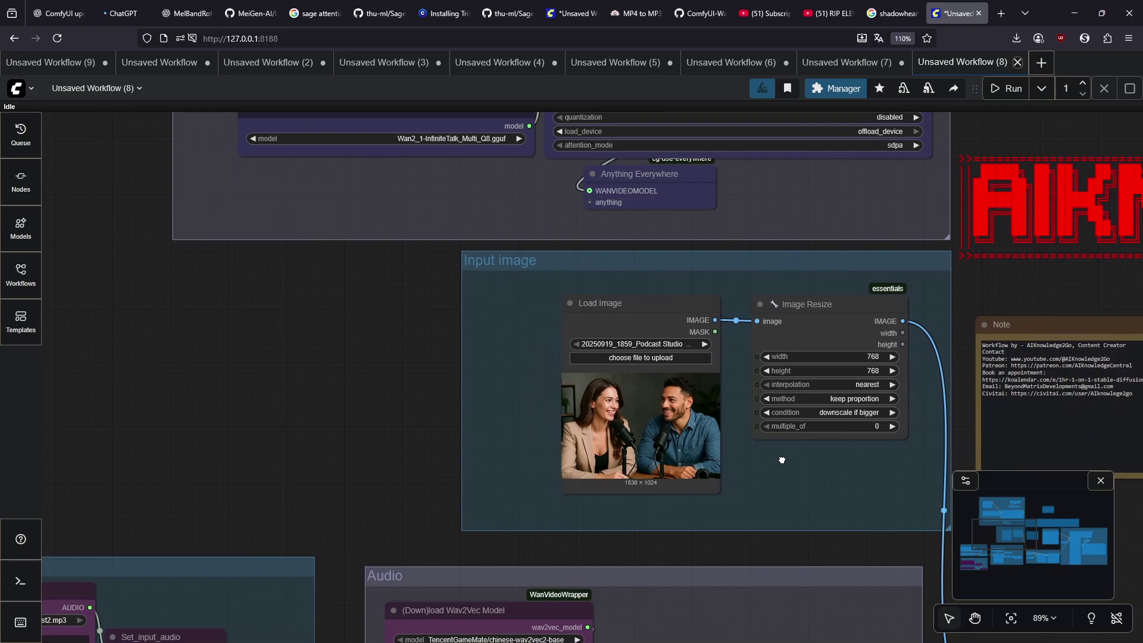
pyautogui.scroll(-3, 781, 460)
pyautogui.scroll(-5, 757, 504)
pyautogui.hscroll(-3, 757, 505)
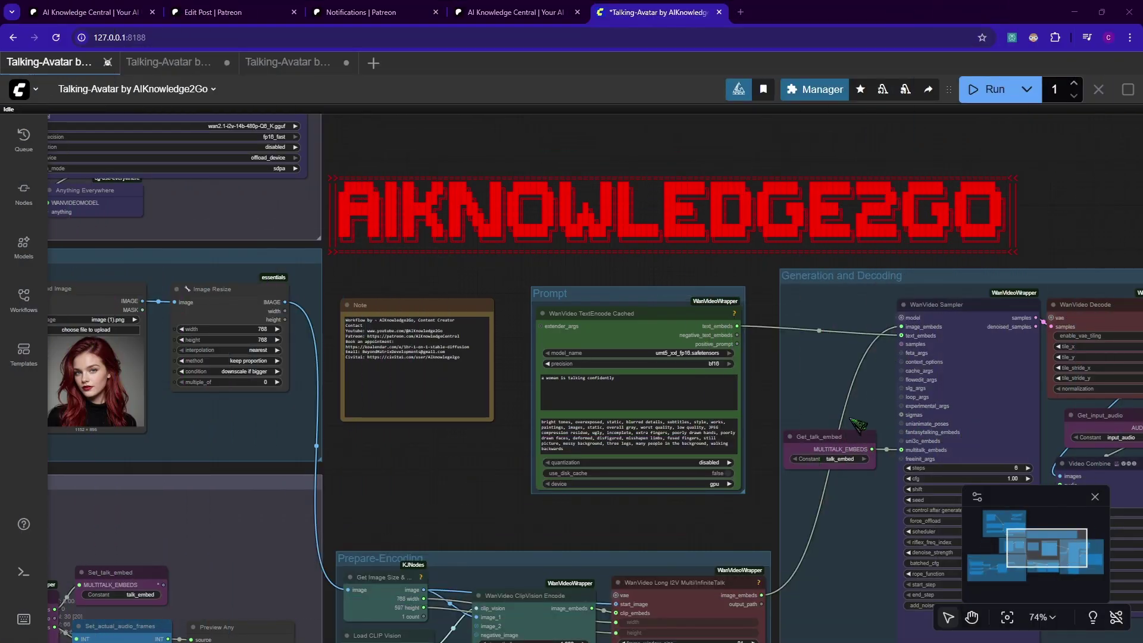
pyautogui.moveTo(874, 555); pyautogui.dragTo(732, 595)
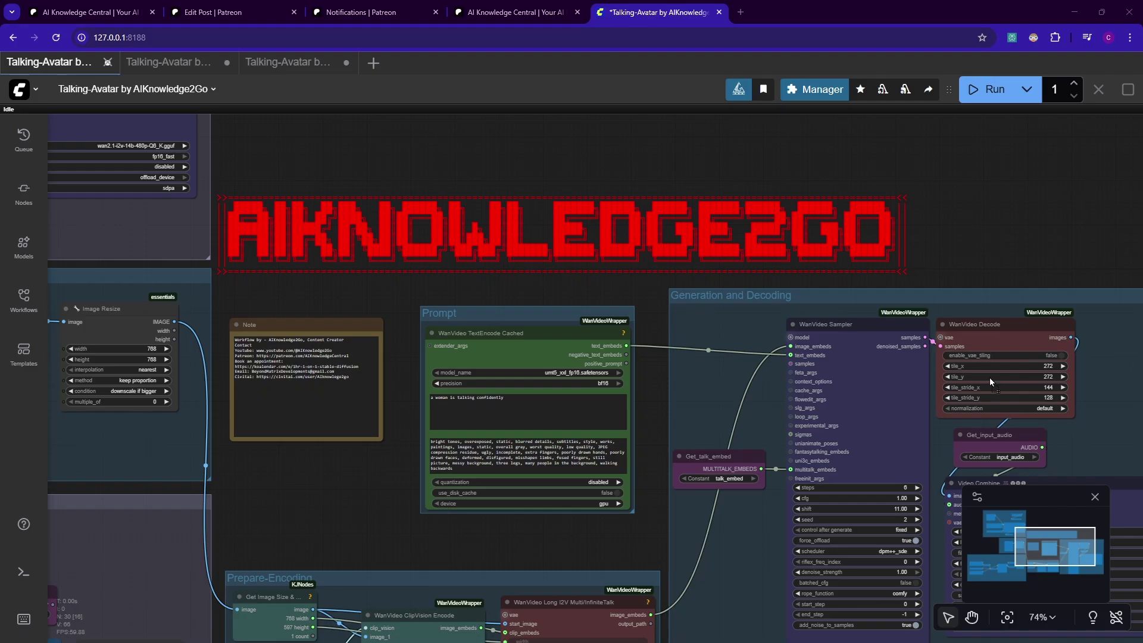
pyautogui.moveTo(466, 522); pyautogui.dragTo(423, 508)
pyautogui.moveTo(554, 381); pyautogui.dragTo(460, 395)
pyautogui.scroll(-1, 791, 336)
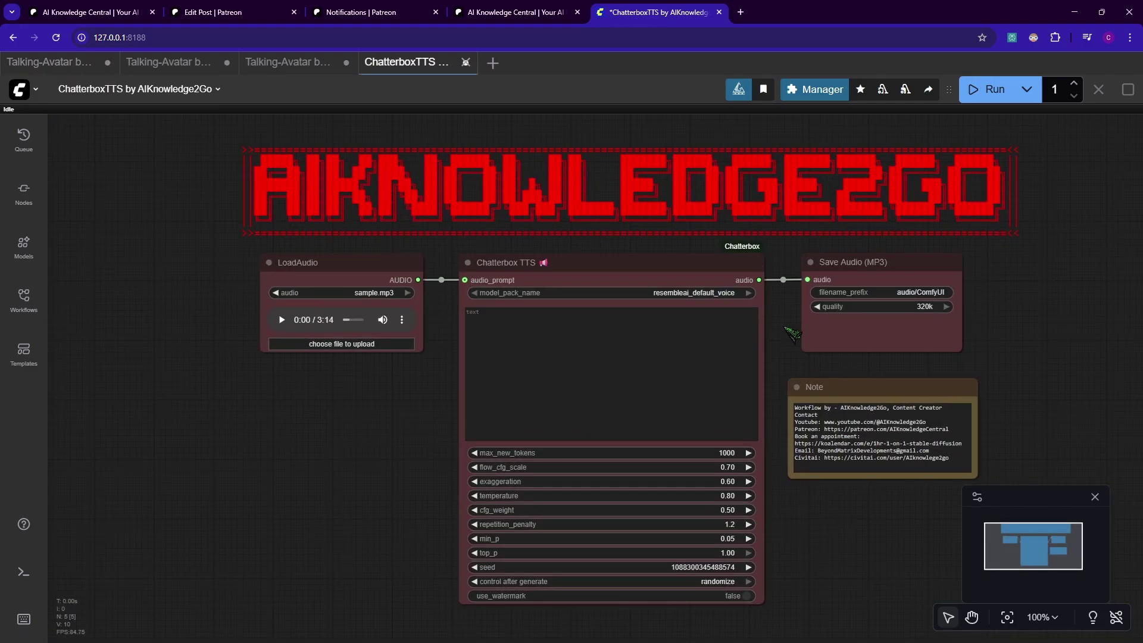
# - Examine the ChatterboxTTS workflow's LoadAudio, Chatterbox TTS and Save Audio (MP3) nodes
pyautogui.scroll(3, 792, 336)
pyautogui.scroll(1, 355, 491)
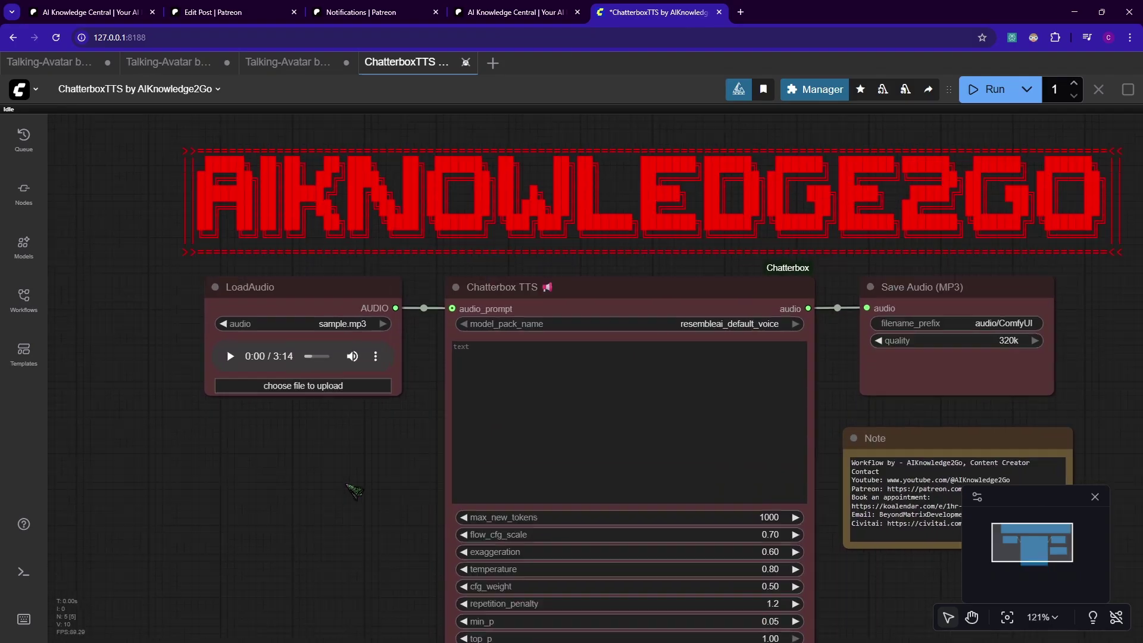
pyautogui.moveTo(398, 461); pyautogui.dragTo(319, 444)
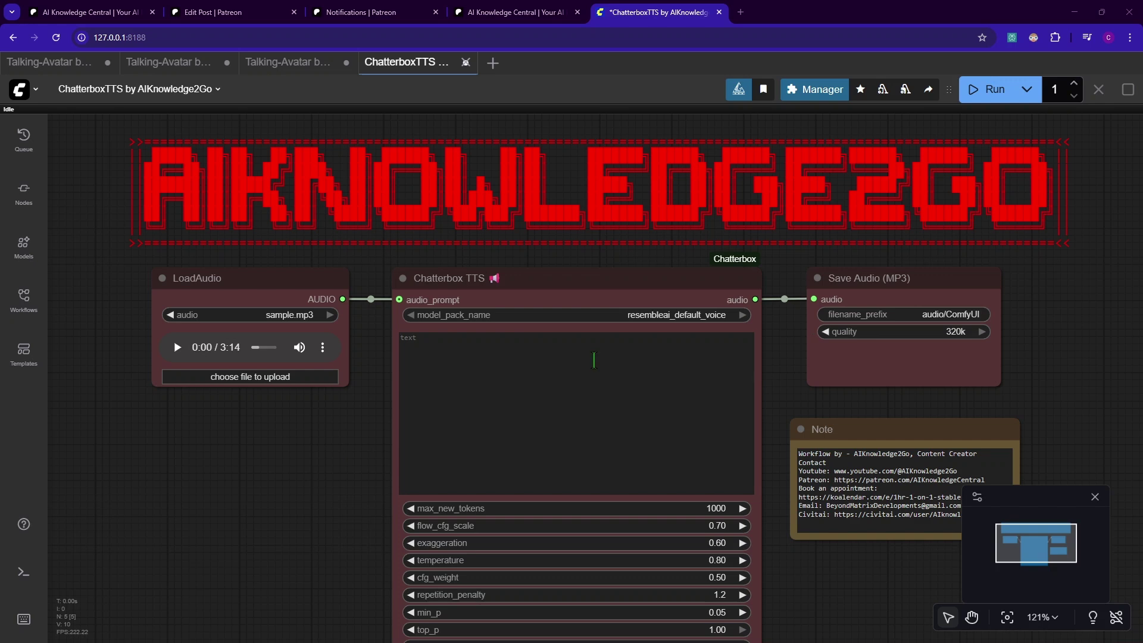
pyautogui.scroll(2, 316, 437)
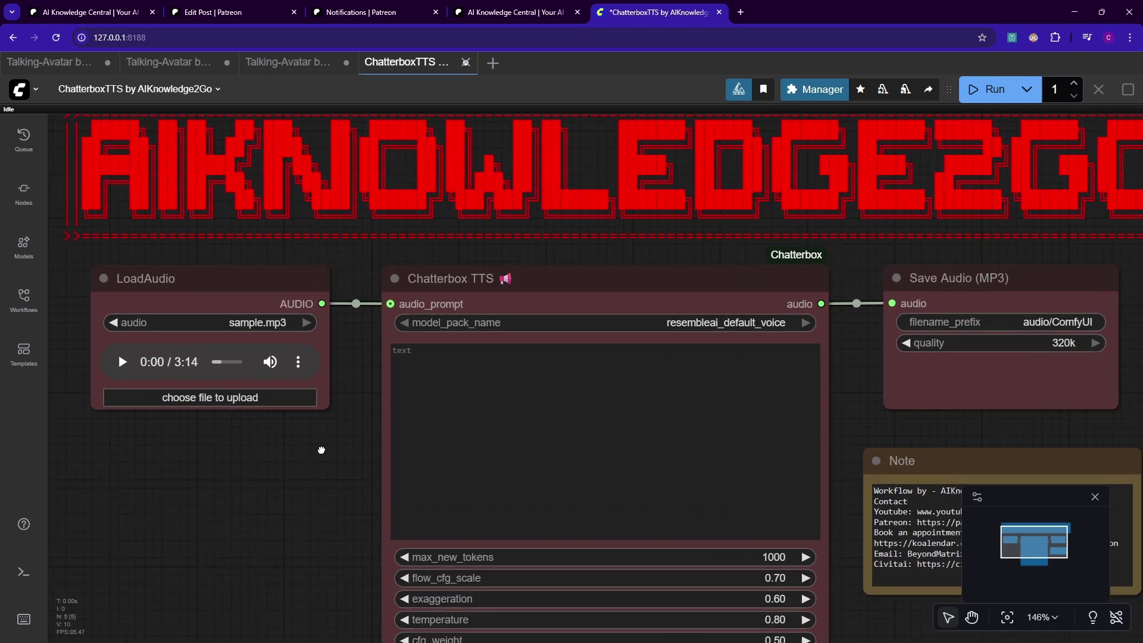
# - Load Wonder-Woman-only.wav as the voice sample in the LoadAudio node and play it back
pyautogui.moveTo(322, 452); pyautogui.dragTo(450, 445)
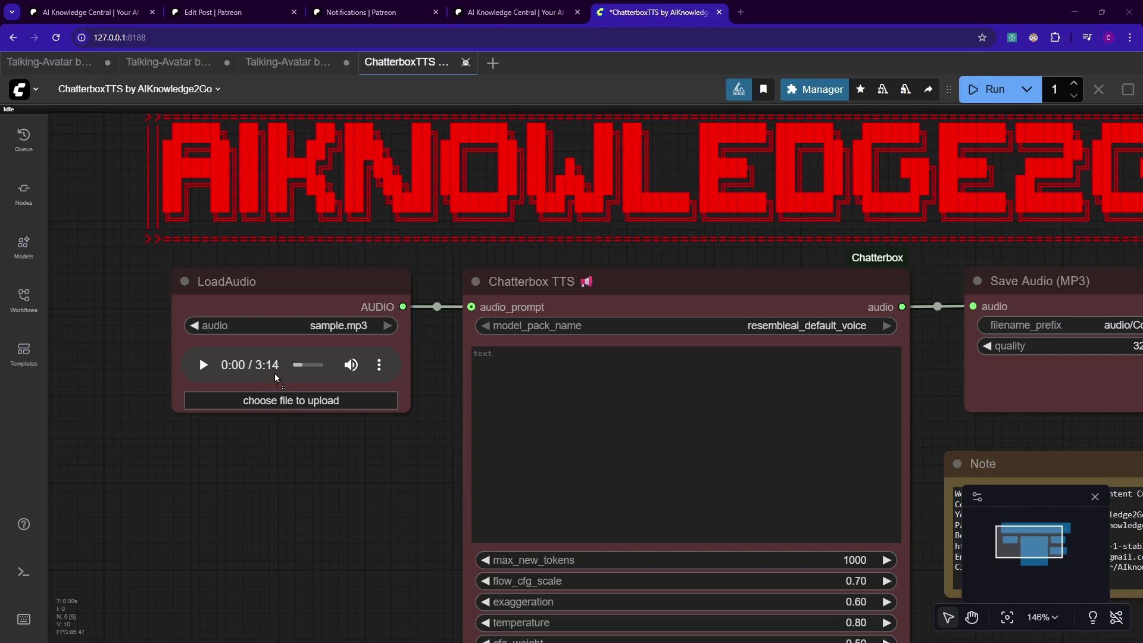
pyautogui.moveTo(301, 327); pyautogui.dragTo(301, 327)
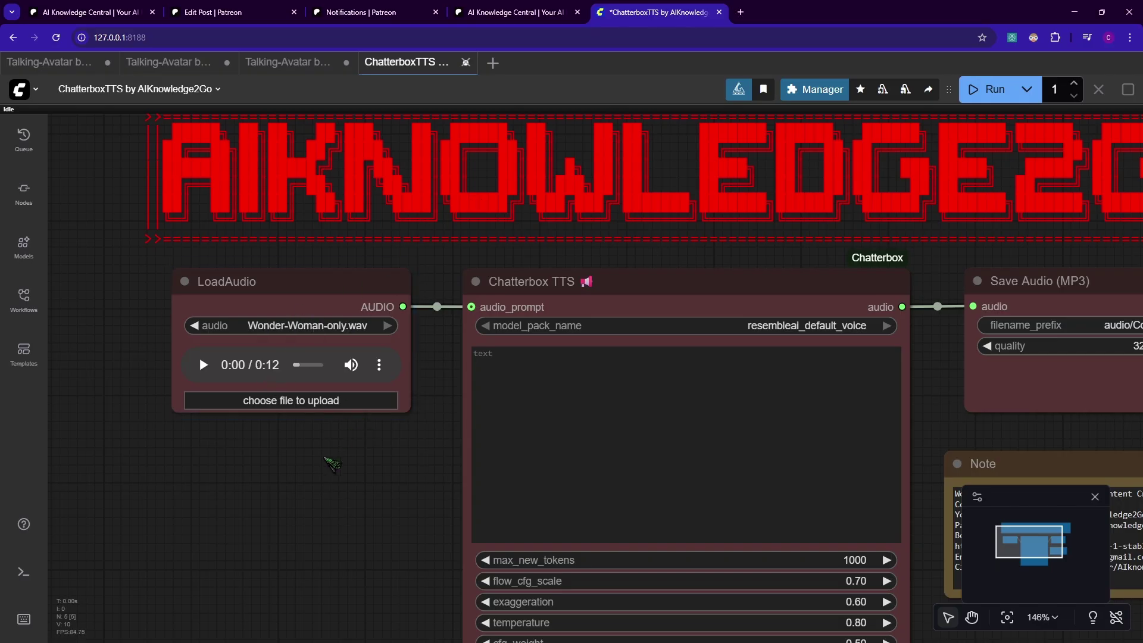
pyautogui.moveTo(324, 458)
pyautogui.mouseDown()
pyautogui.moveTo(355, 451)
pyautogui.moveTo(323, 453)
pyautogui.mouseUp()
pyautogui.moveTo(437, 355); pyautogui.dragTo(387, 322)
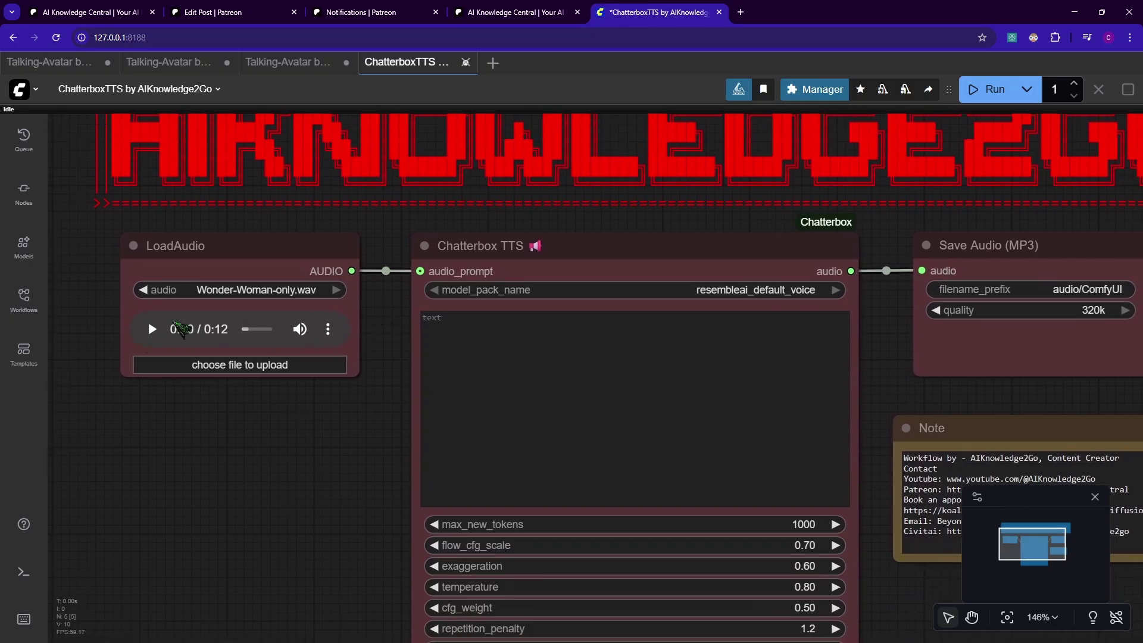
pyautogui.click(154, 329)
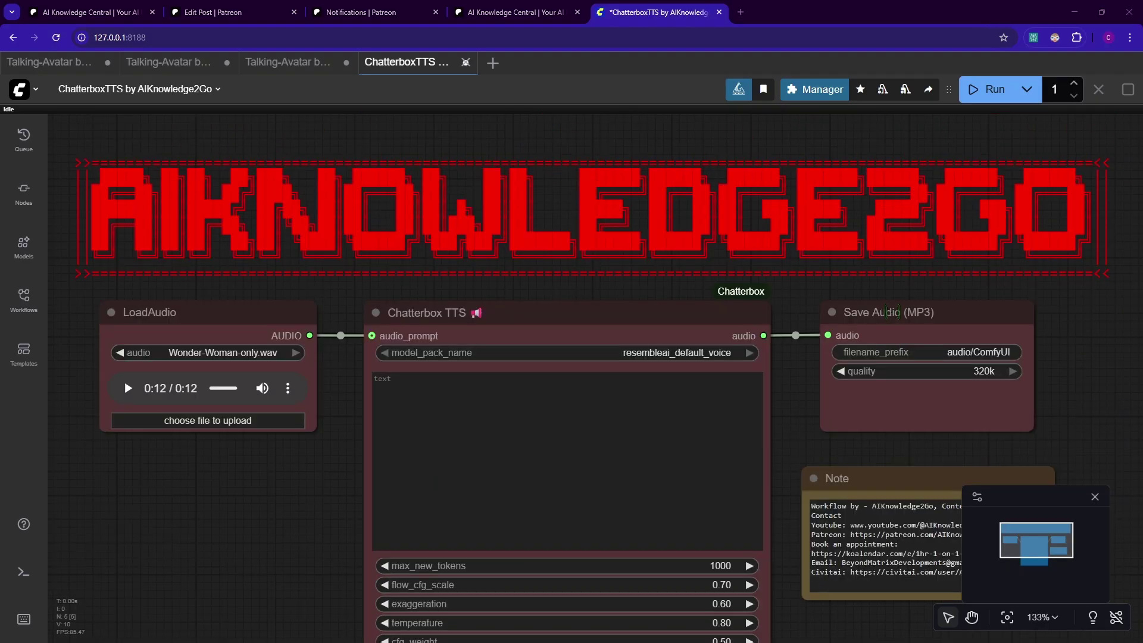
# - Examine how the voice sample, Chatterbox TTS and Save Audio (MP3) nodes are laid out and connected
pyautogui.scroll(1, 826, 463)
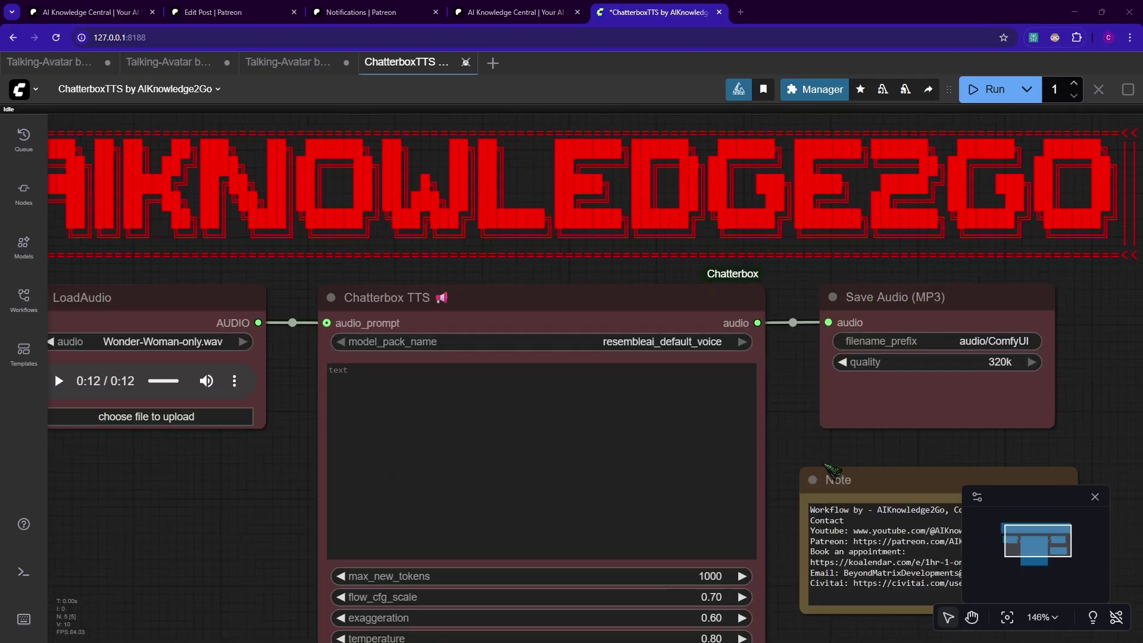
pyautogui.moveTo(824, 424); pyautogui.dragTo(930, 415)
pyautogui.scroll(-1, 896, 415)
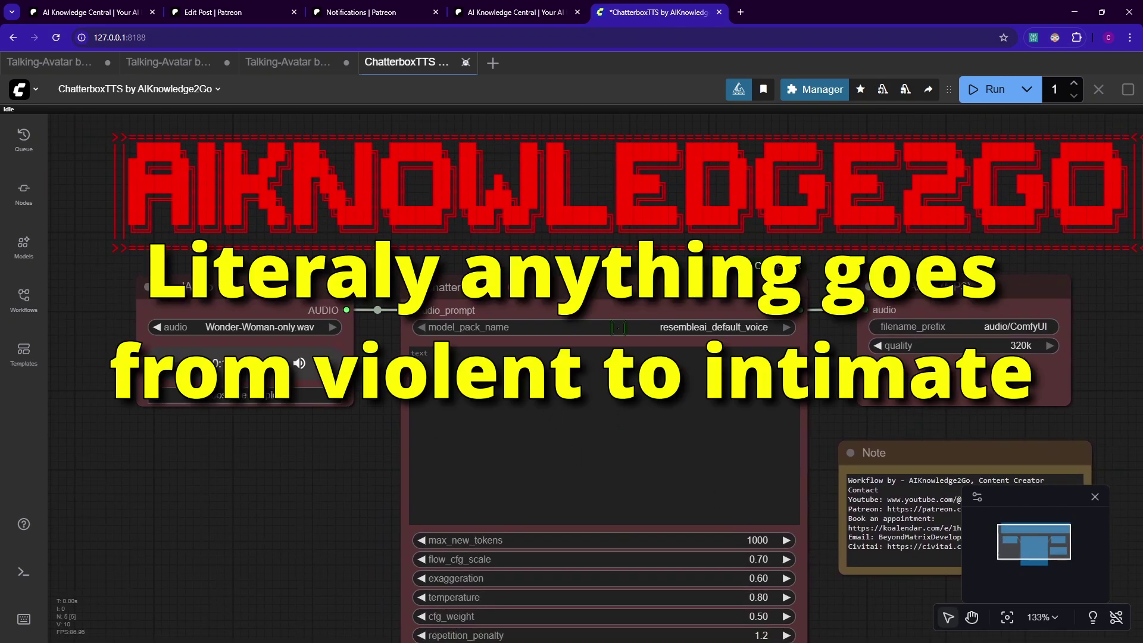
pyautogui.scroll(1, 381, 442)
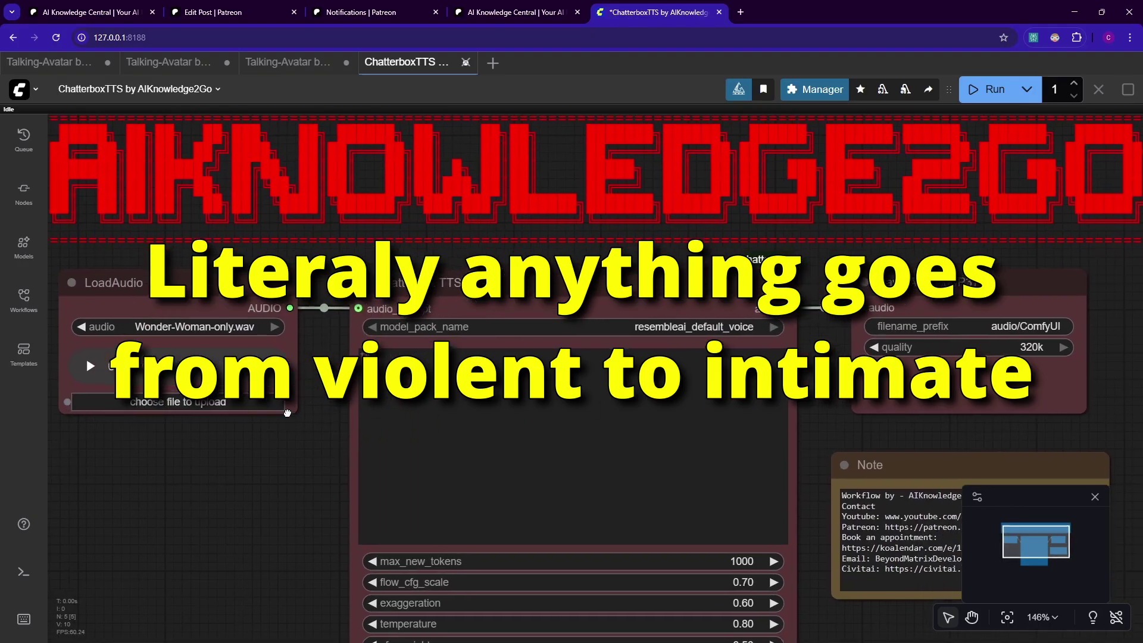
pyautogui.scroll(-2, 813, 449)
pyautogui.scroll(1, 812, 449)
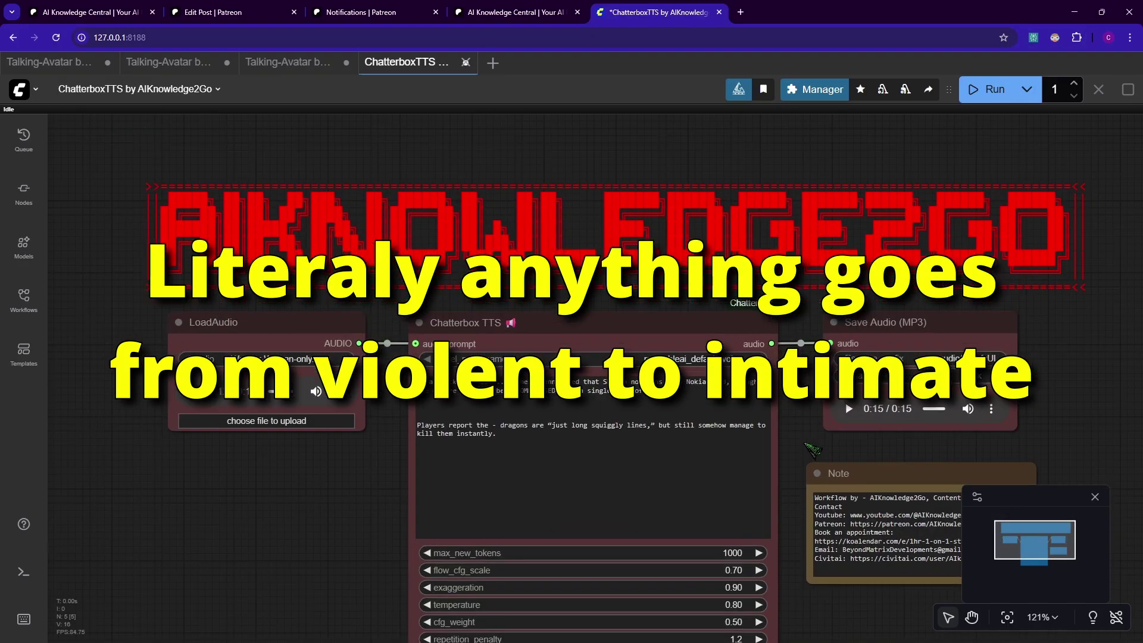
pyautogui.scroll(1, 812, 450)
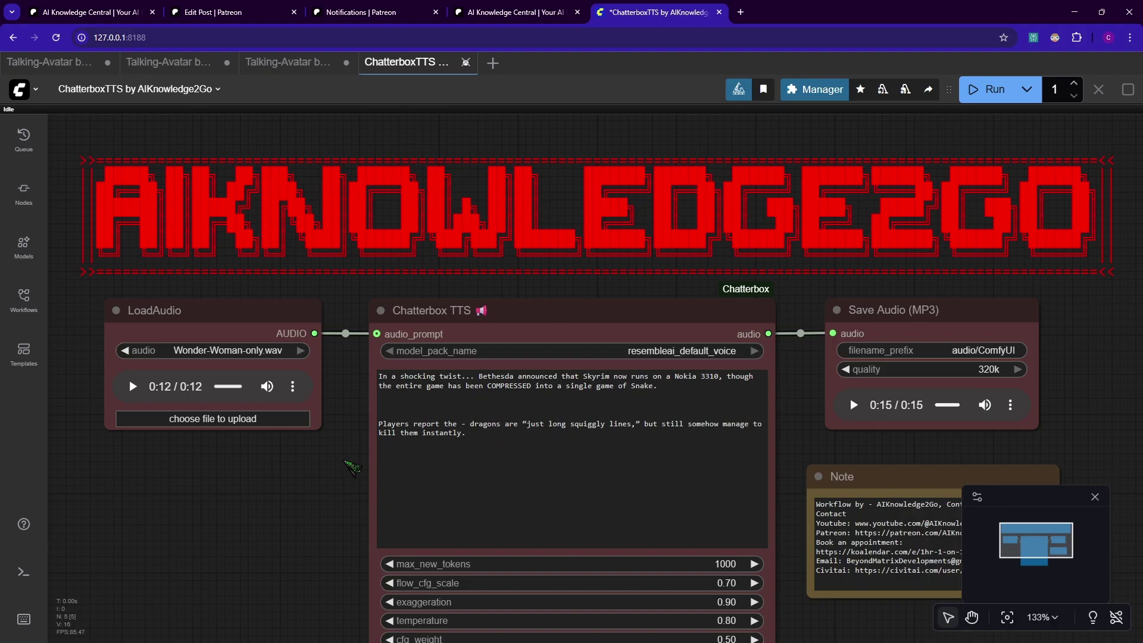
pyautogui.scroll(1, 345, 462)
pyautogui.scroll(-1, 326, 455)
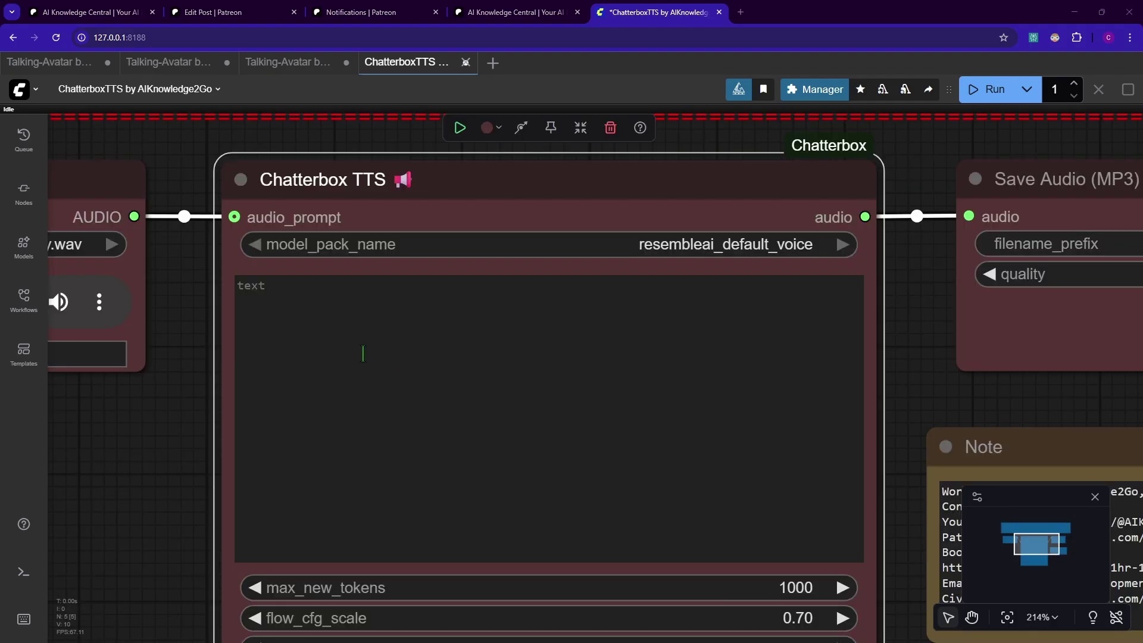
# - Fill the Chatterbox TTS text field with the joke news item about Bethesda's Skyrim running on a Nokia 3310
pyautogui.click(363, 355)
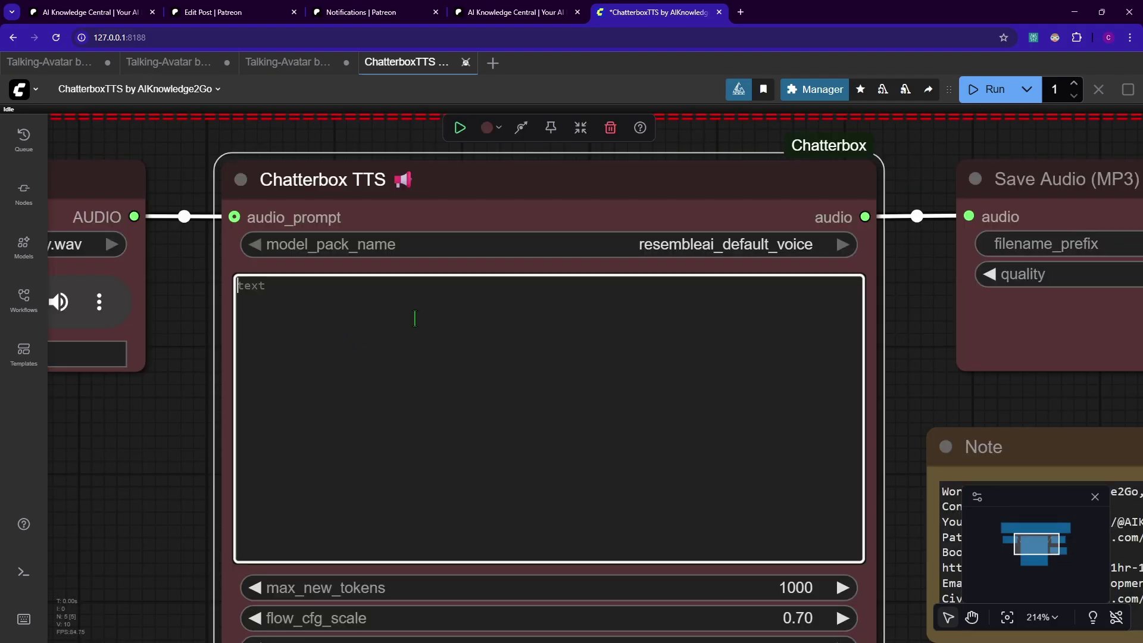
pyautogui.scroll(2, 896, 419)
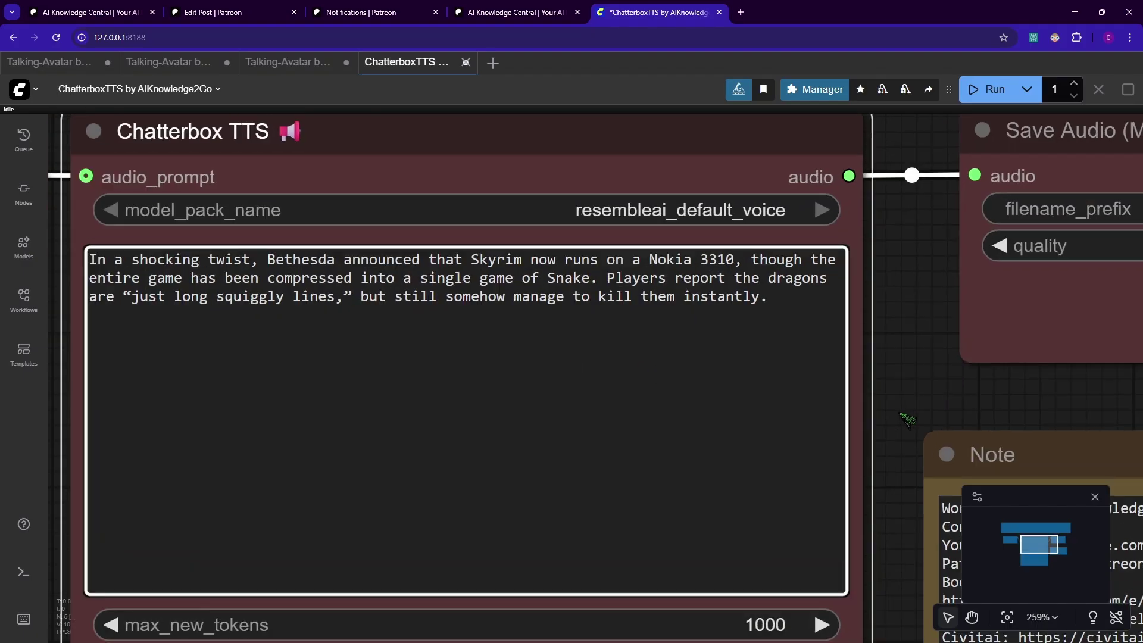
pyautogui.moveTo(897, 417); pyautogui.dragTo(1015, 394)
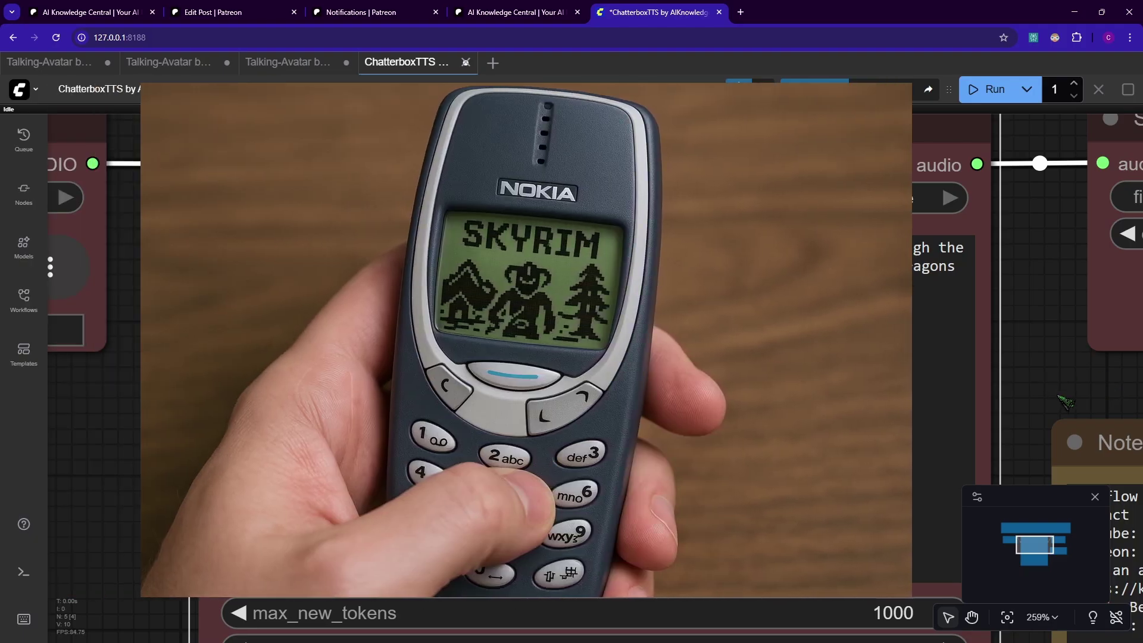
pyautogui.moveTo(1053, 394); pyautogui.dragTo(900, 278)
# - Run the ChatterboxTTS workflow to generate speech from the entered text
pyautogui.scroll(-5, 958, 402)
pyautogui.scroll(-2, 900, 278)
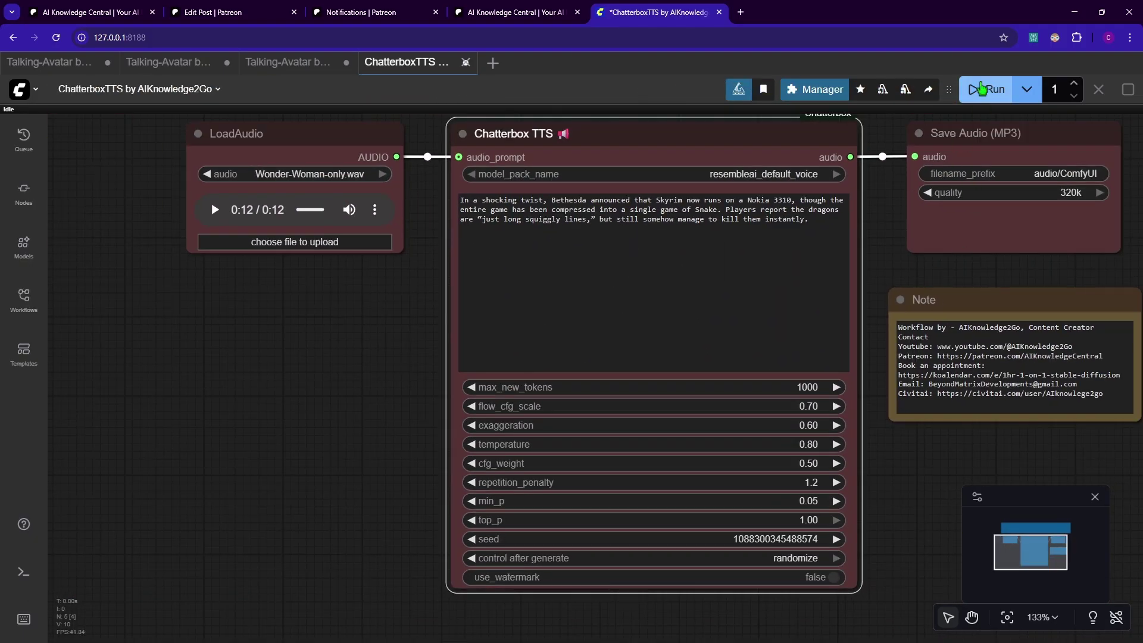
pyautogui.click(982, 89)
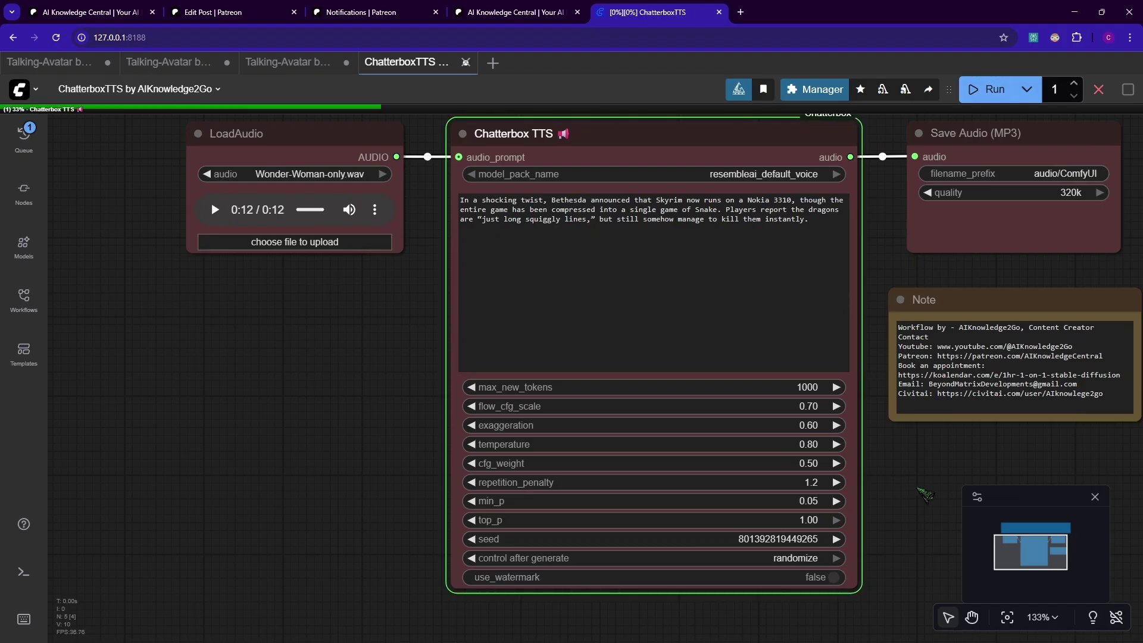
# - Examine the Chatterbox TTS generation parameters, especially exaggeration, along with the text and connected nodes
pyautogui.scroll(2, 921, 499)
pyautogui.moveTo(891, 459); pyautogui.dragTo(922, 447)
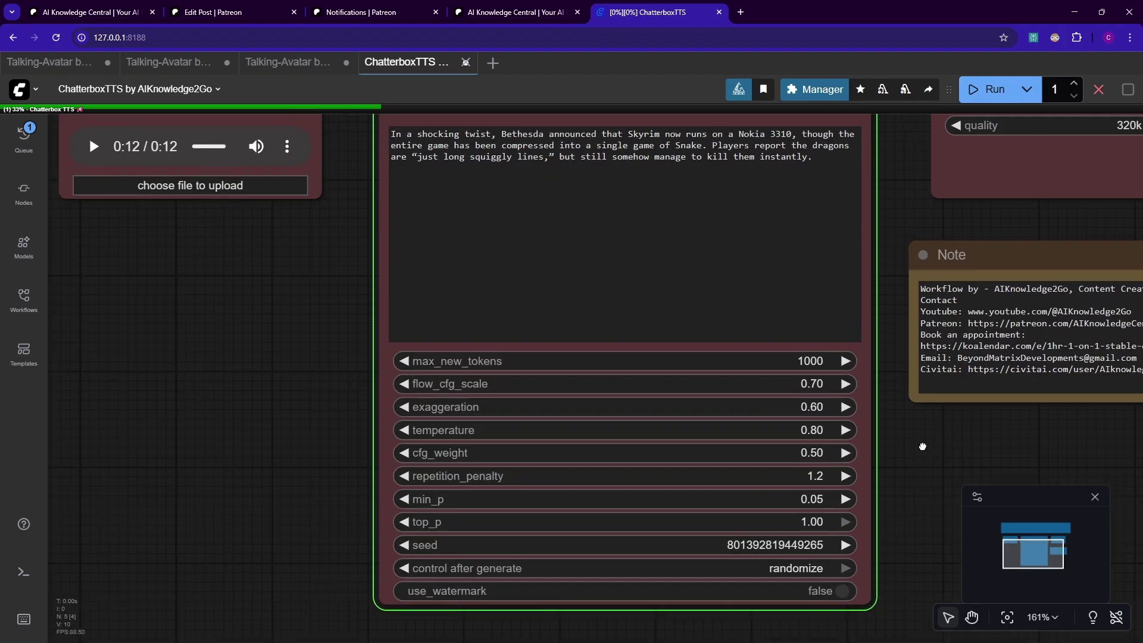
pyautogui.scroll(2, 922, 446)
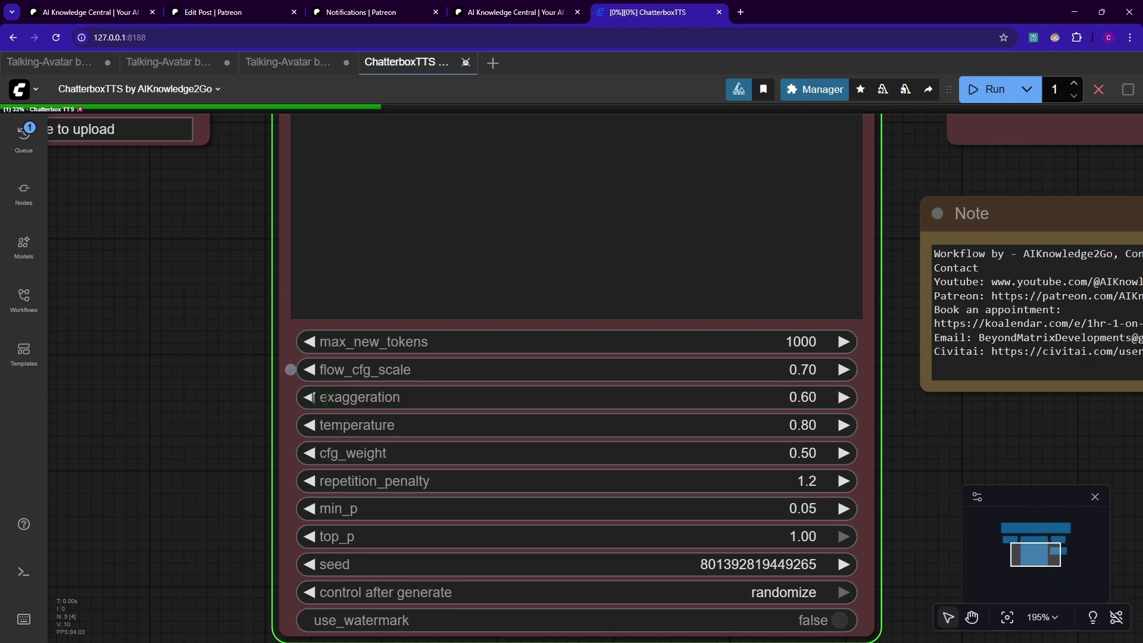
pyautogui.scroll(2, 808, 393)
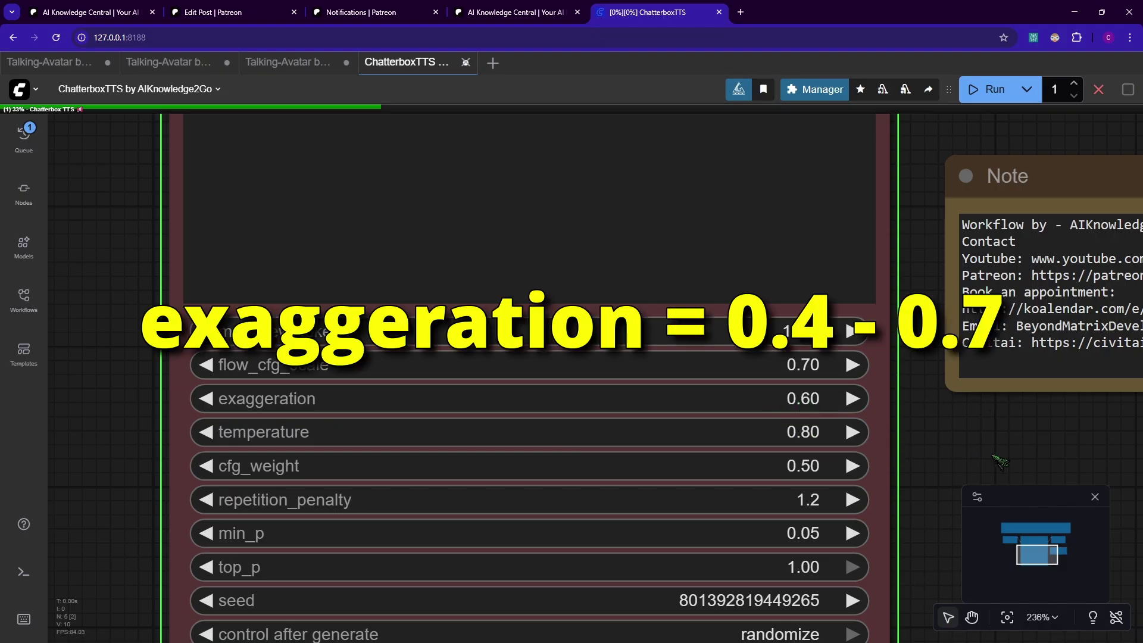
pyautogui.scroll(-4, 834, 442)
pyautogui.moveTo(834, 443); pyautogui.dragTo(881, 440)
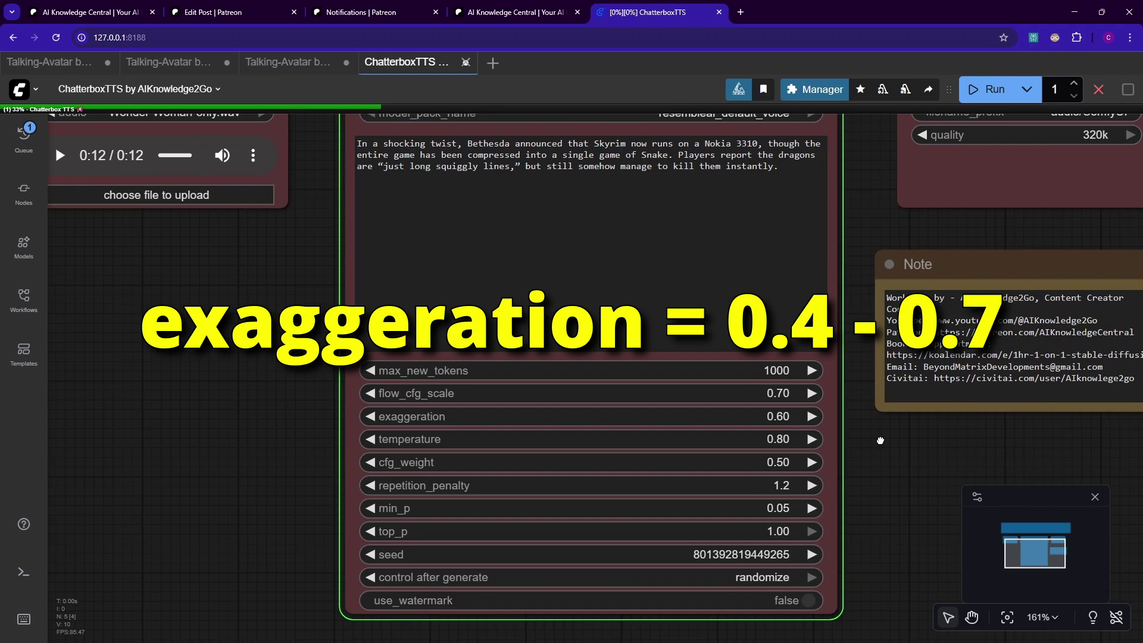
pyautogui.moveTo(920, 225); pyautogui.dragTo(902, 300)
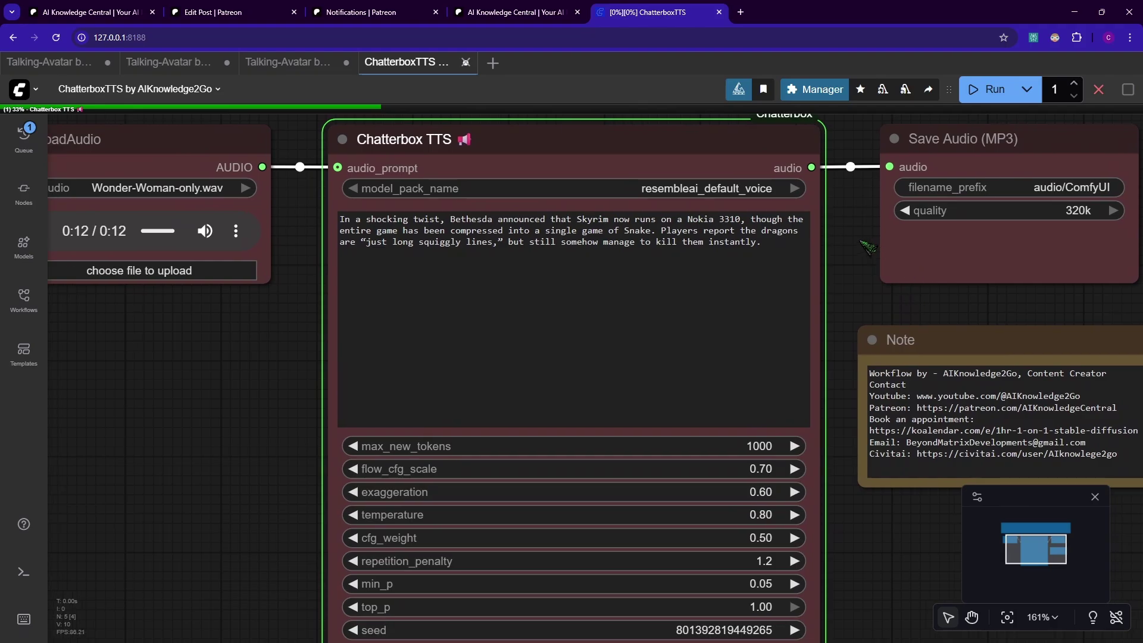
pyautogui.moveTo(856, 242)
pyautogui.mouseDown()
pyautogui.moveTo(848, 235)
pyautogui.moveTo(854, 244)
pyautogui.mouseUp()
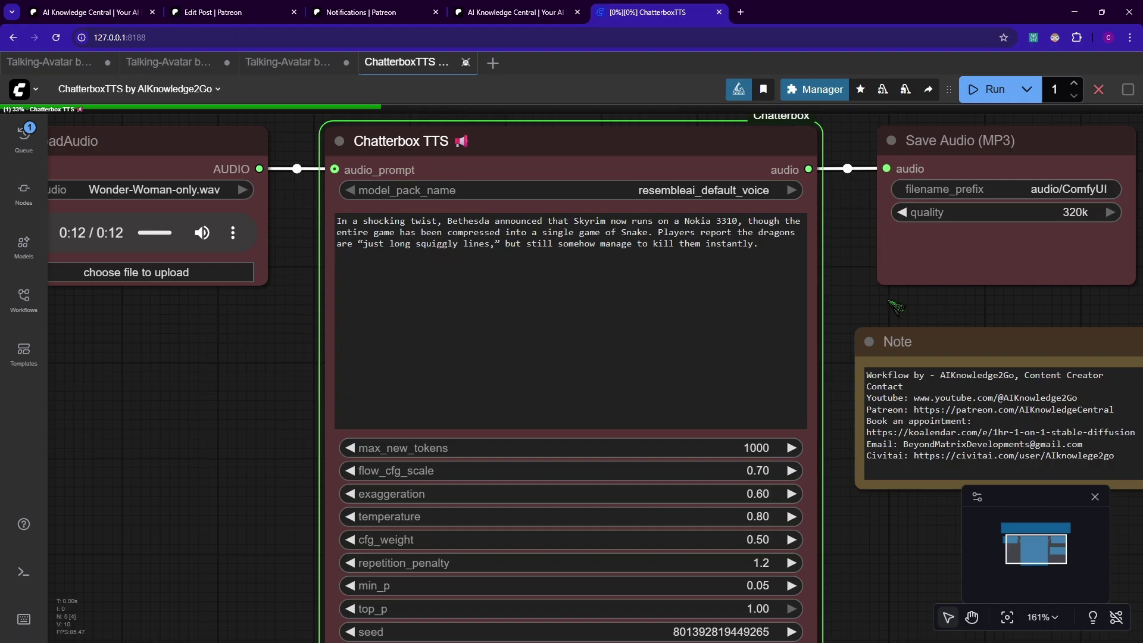
pyautogui.scroll(-3, 891, 301)
pyautogui.moveTo(917, 302); pyautogui.dragTo(893, 310)
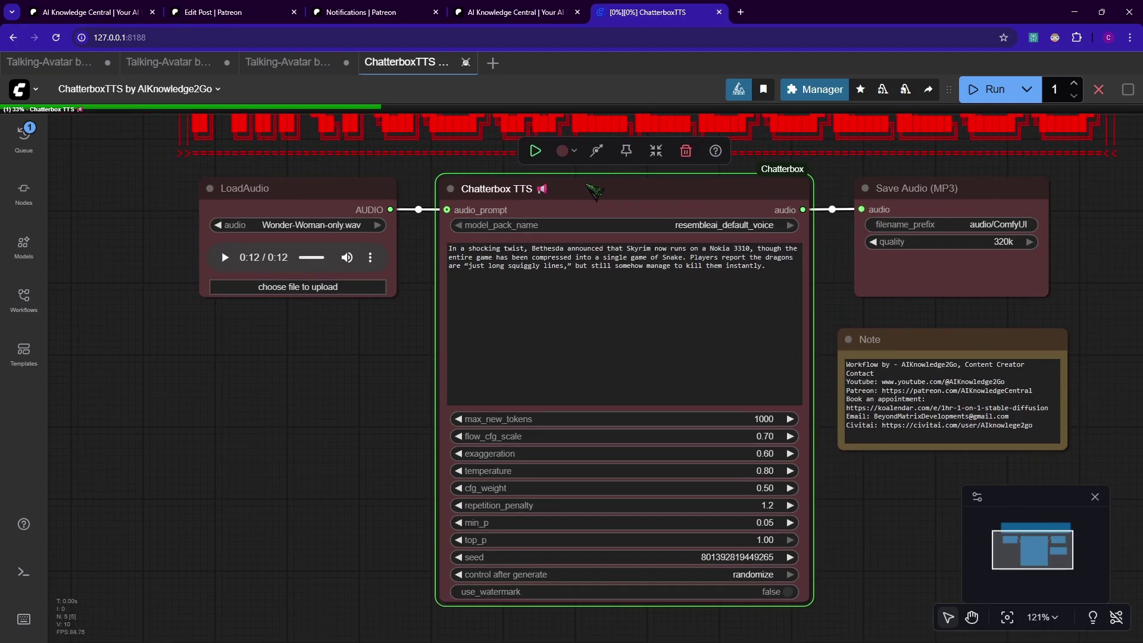
pyautogui.scroll(2, 855, 299)
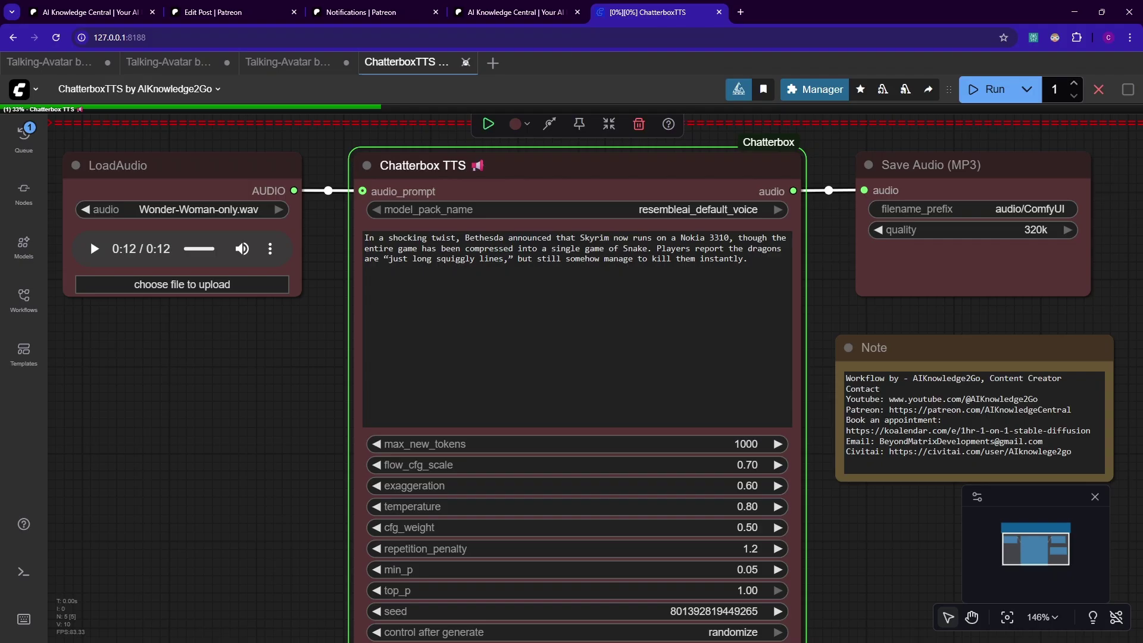
# - Play the generated speech in the Save Audio (MP3) node
pyautogui.moveTo(1033, 267); pyautogui.dragTo(949, 331)
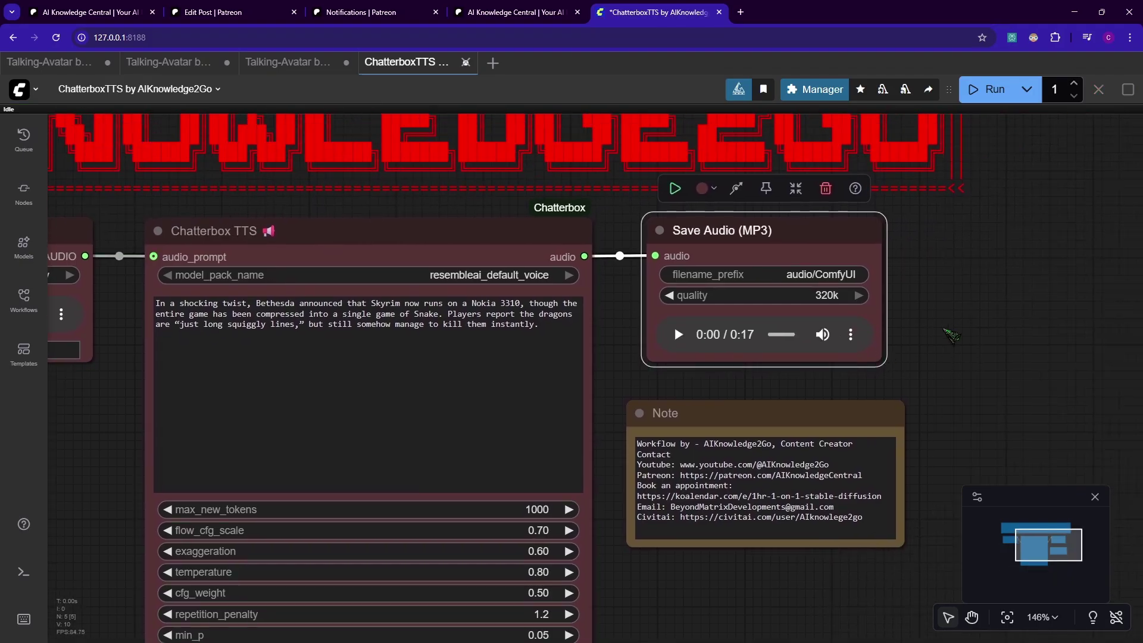
pyautogui.scroll(3, 949, 326)
pyautogui.moveTo(597, 419); pyautogui.dragTo(688, 426)
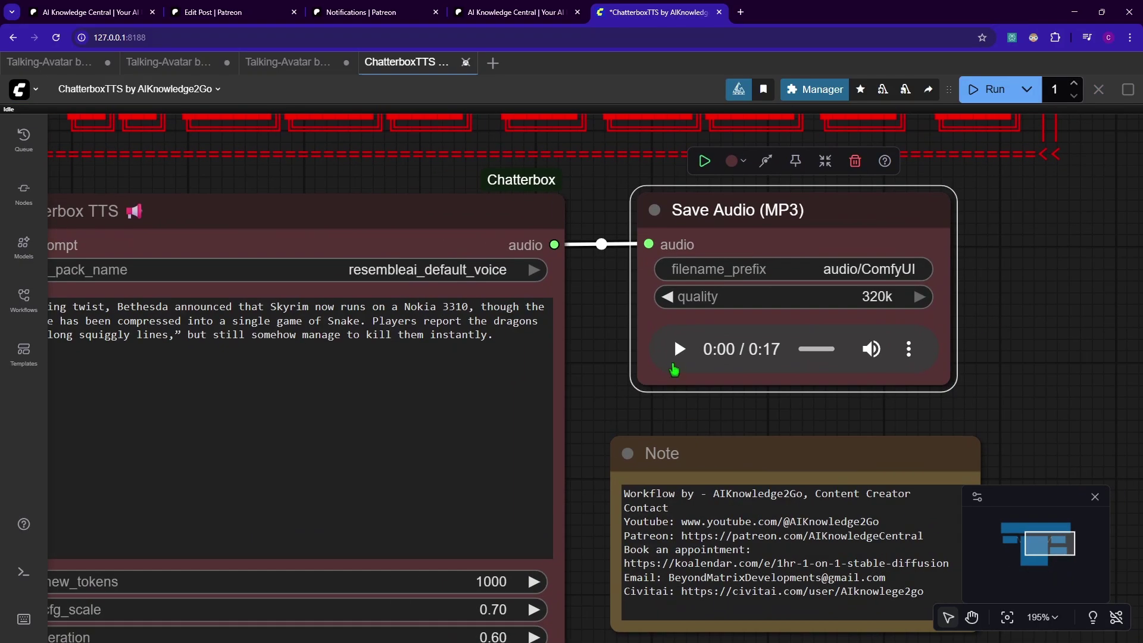
pyautogui.click(678, 349)
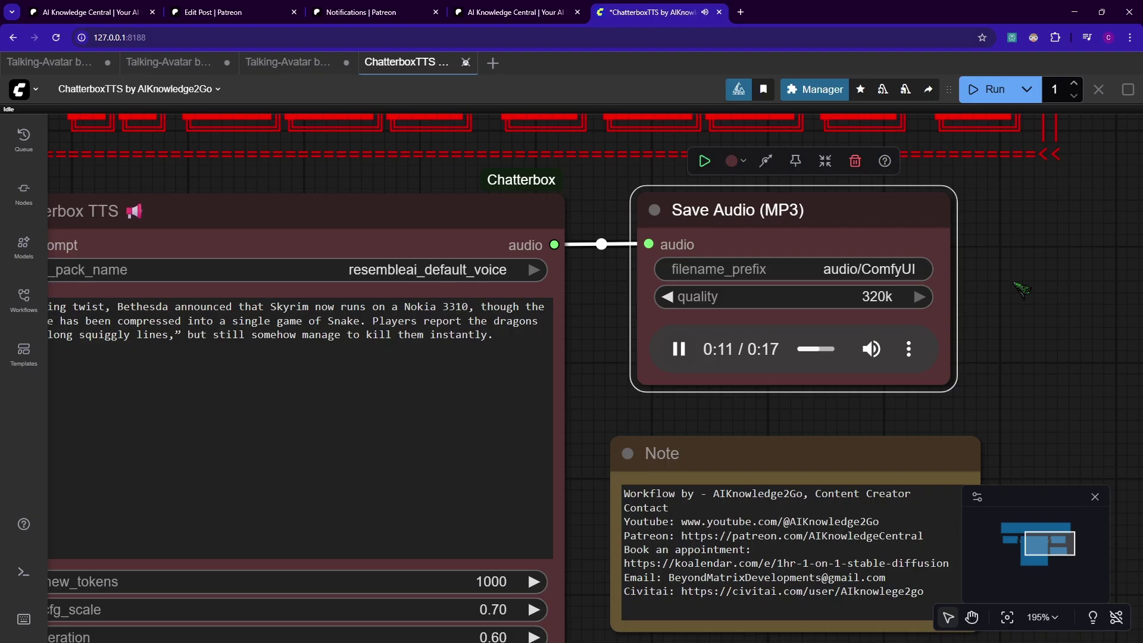
pyautogui.moveTo(674, 395); pyautogui.dragTo(812, 406)
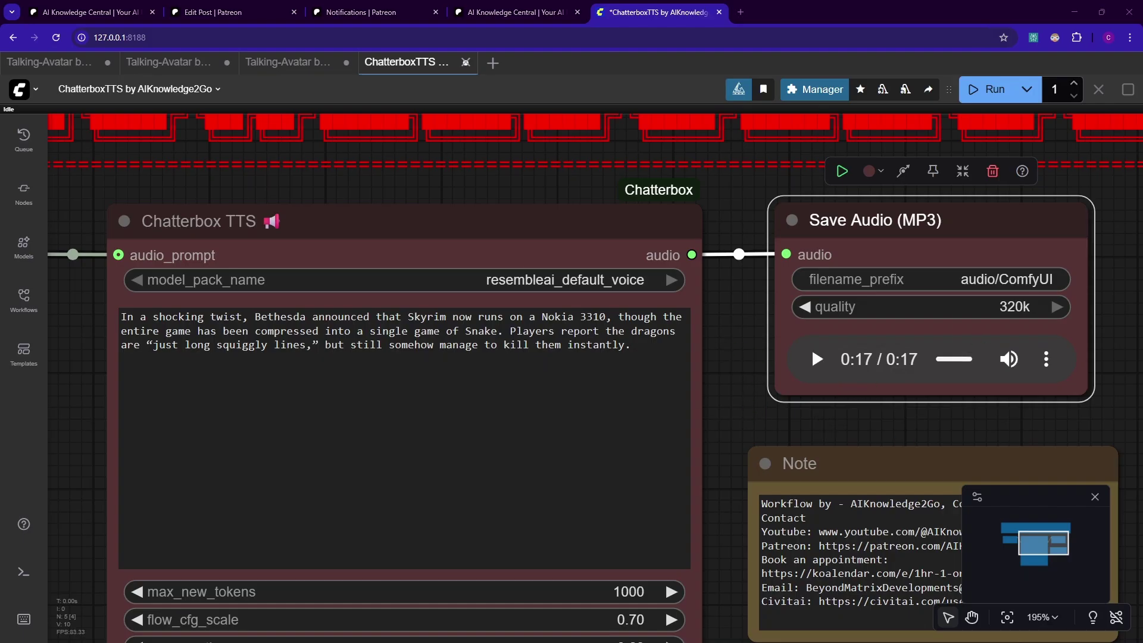
# - Set the exaggeration of the Chatterbox TTS node to 0.80
pyautogui.moveTo(786, 409); pyautogui.dragTo(872, 220)
pyautogui.scroll(1, 881, 477)
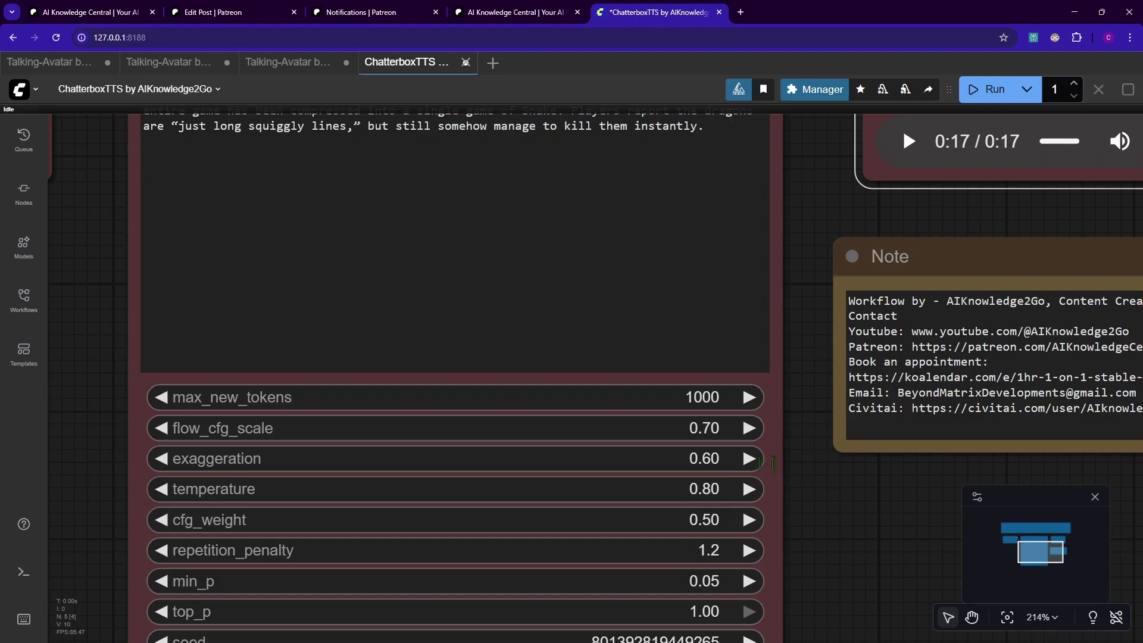
pyautogui.scroll(2, 772, 463)
pyautogui.click(683, 452)
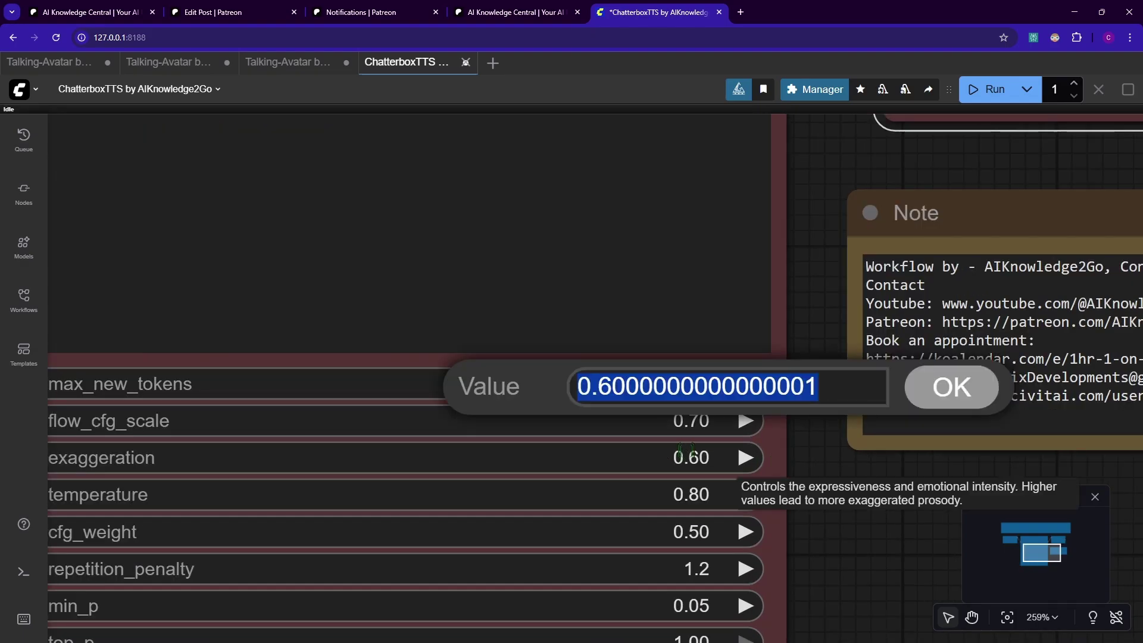
pyautogui.write('0öl')
pyautogui.press('BackSpace')
pyautogui.press('BackSpace')
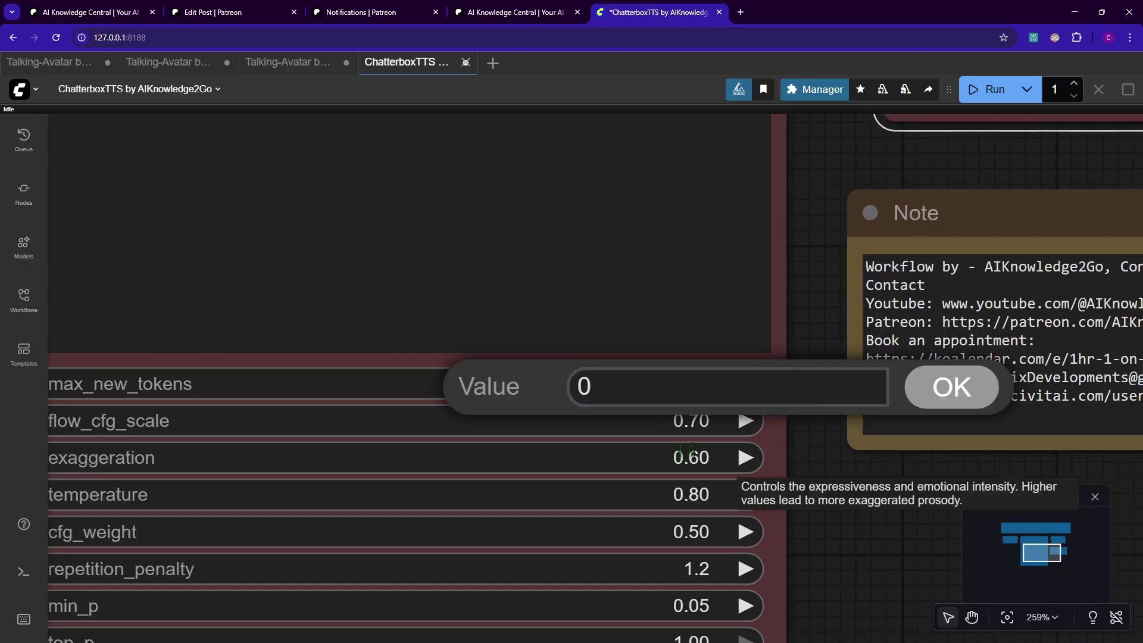
pyautogui.write('.u')
pyautogui.press('BackSpace')
pyautogui.press('Escape')
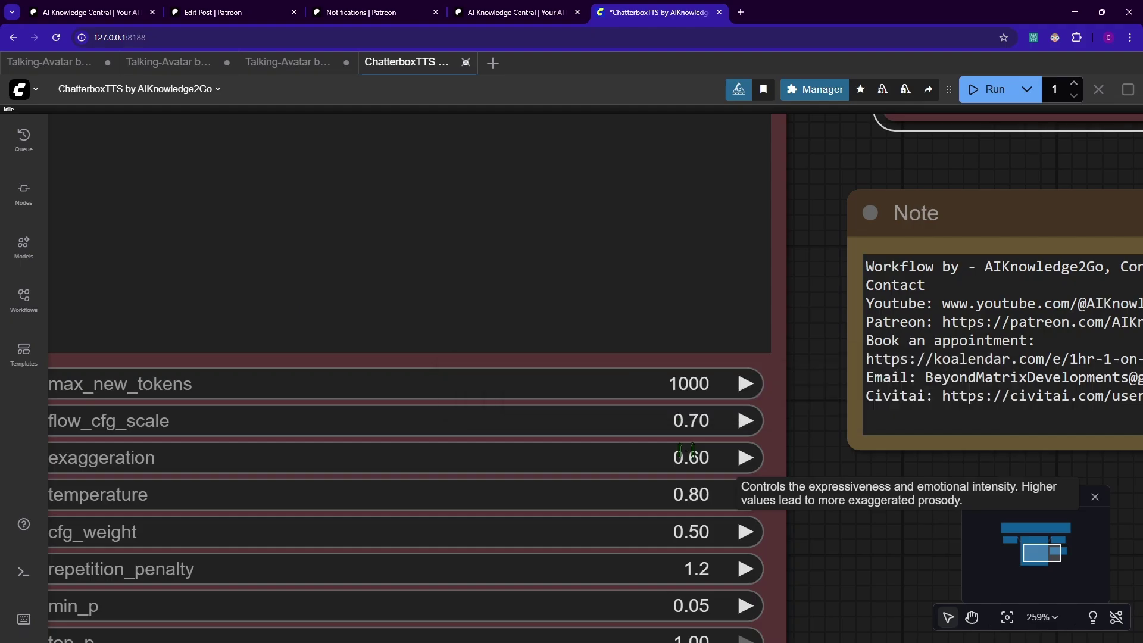
pyautogui.scroll(-5, 928, 262)
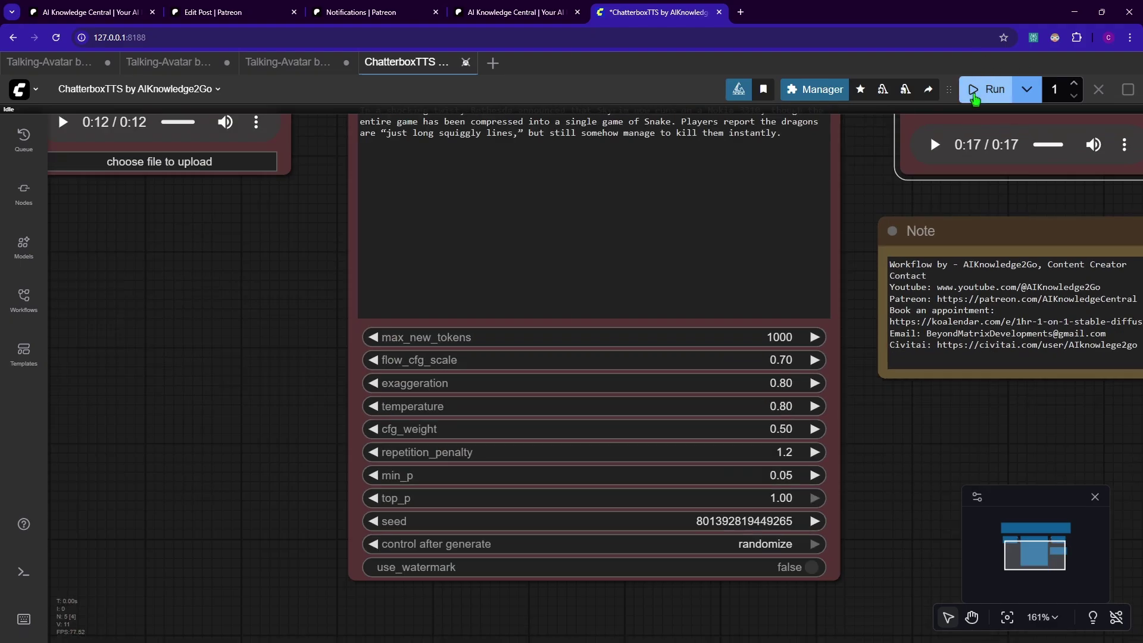
# - Run the workflow again with the new exaggeration and review the regenerated audio in the Save Audio (MP3) node
pyautogui.click(974, 96)
pyautogui.moveTo(884, 143); pyautogui.dragTo(800, 247)
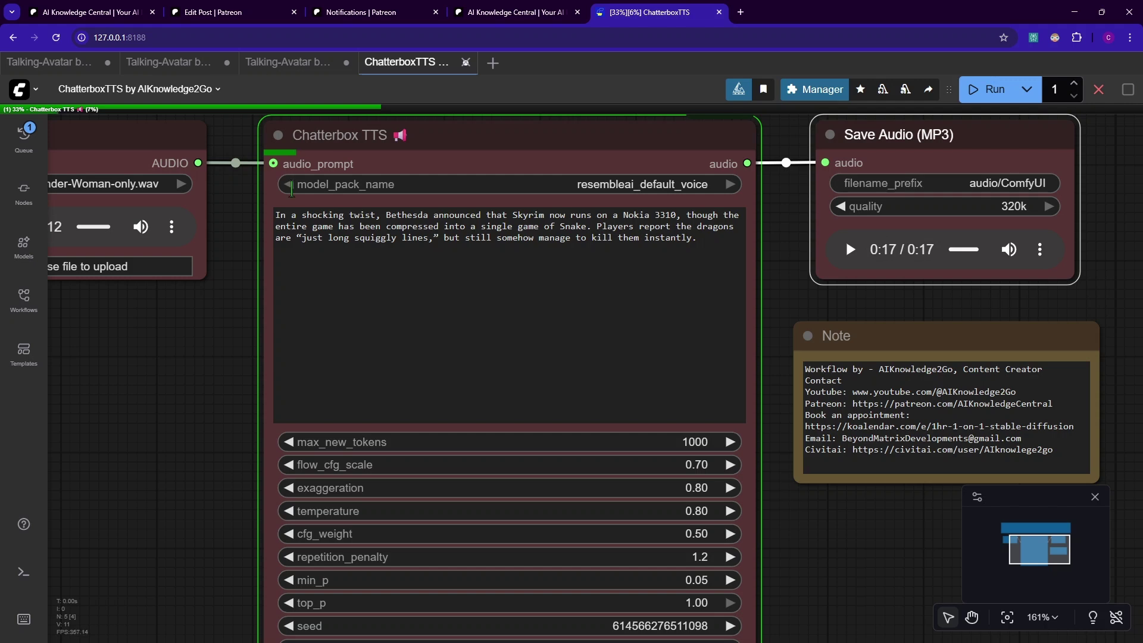
pyautogui.moveTo(507, 313); pyautogui.dragTo(556, 353)
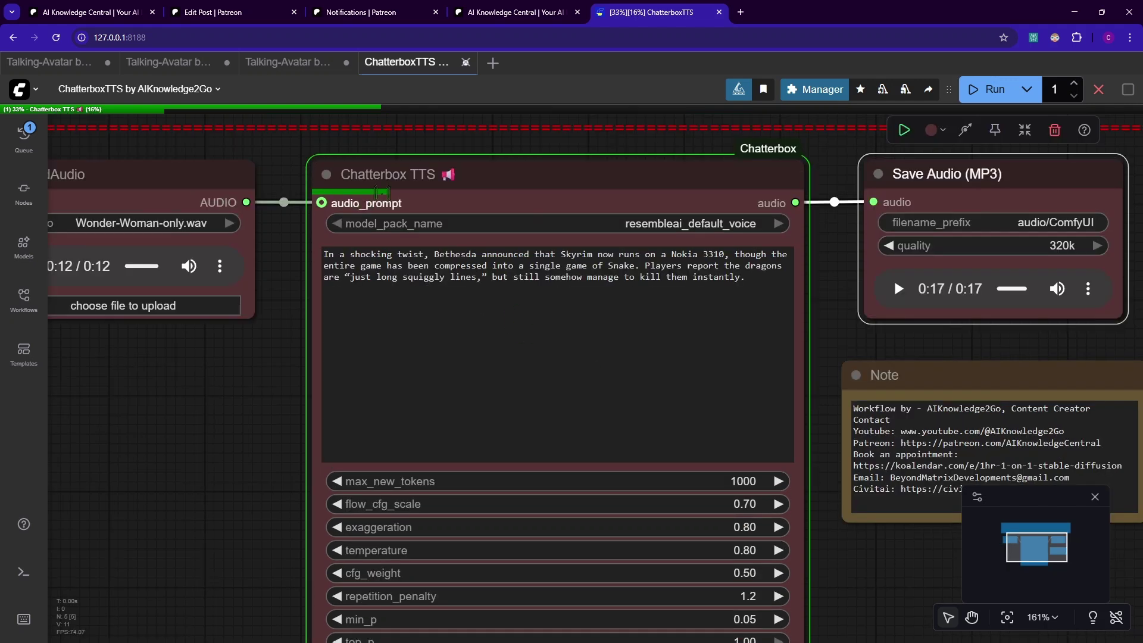
pyautogui.moveTo(717, 342); pyautogui.dragTo(586, 339)
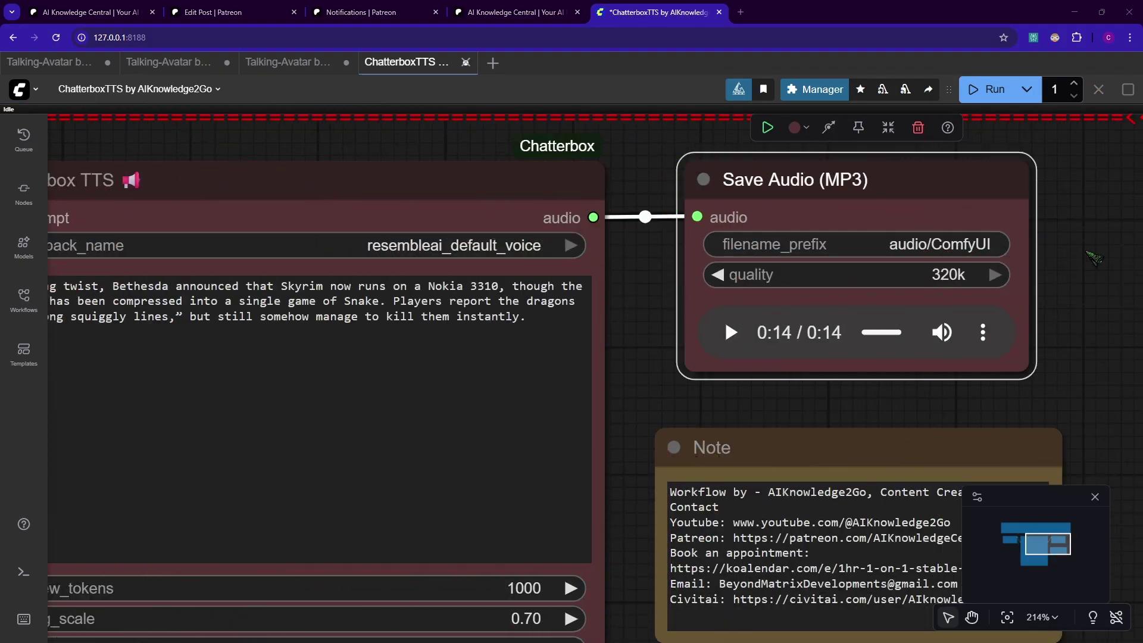
# - Play the regenerated speech in the Save Audio (MP3) node
pyautogui.moveTo(1074, 252); pyautogui.dragTo(998, 264)
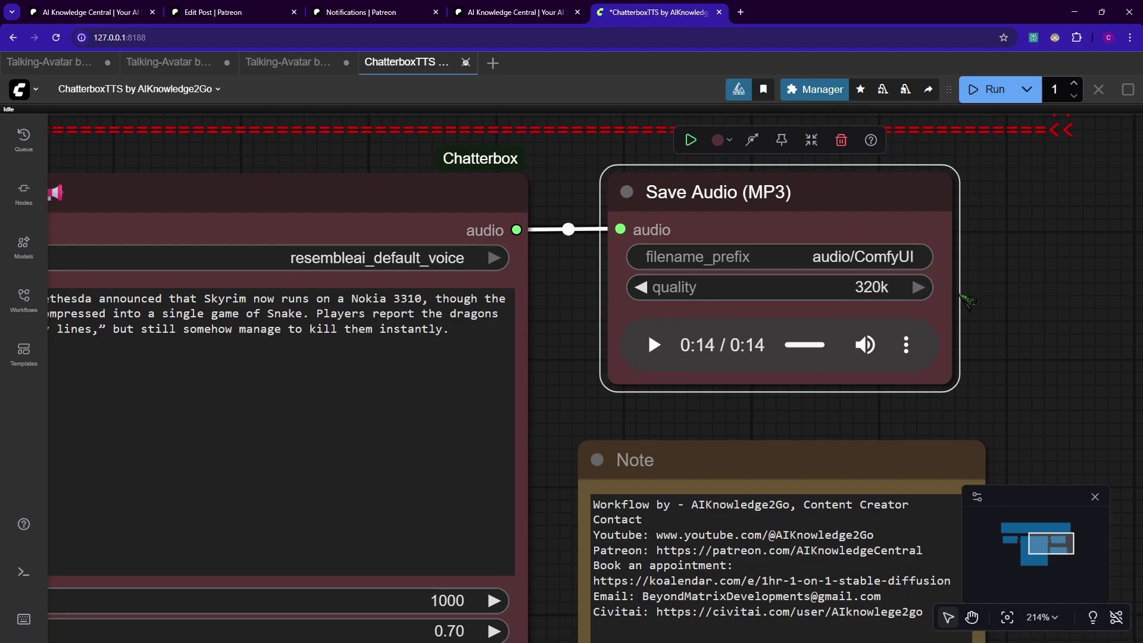
pyautogui.scroll(1, 1002, 262)
pyautogui.scroll(1, 993, 256)
pyautogui.moveTo(985, 228); pyautogui.dragTo(984, 290)
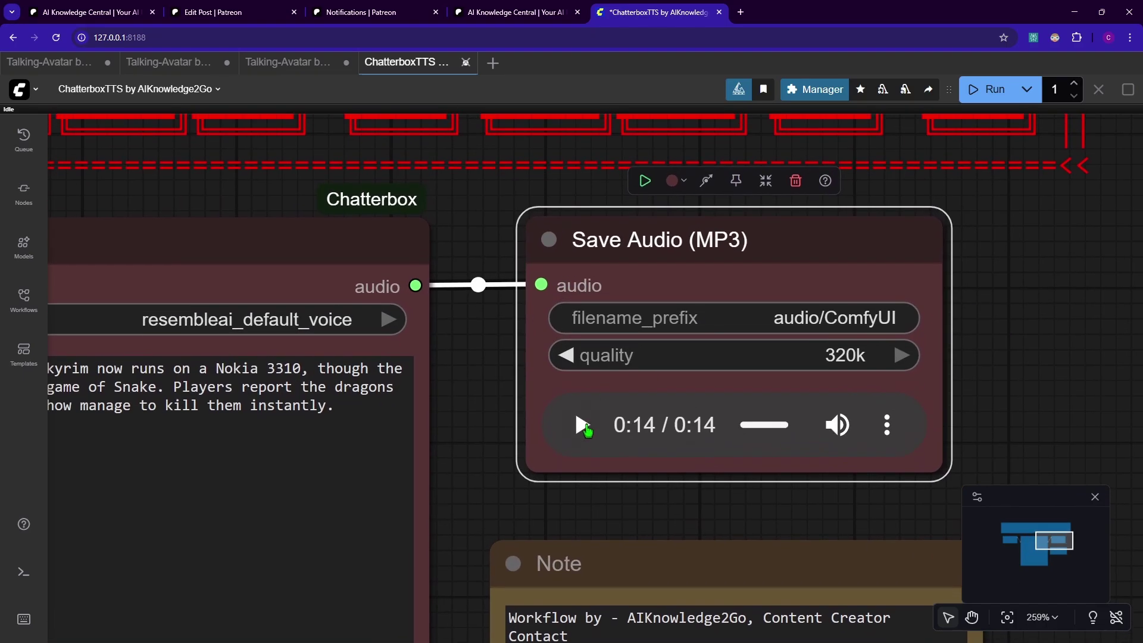
pyautogui.click(582, 425)
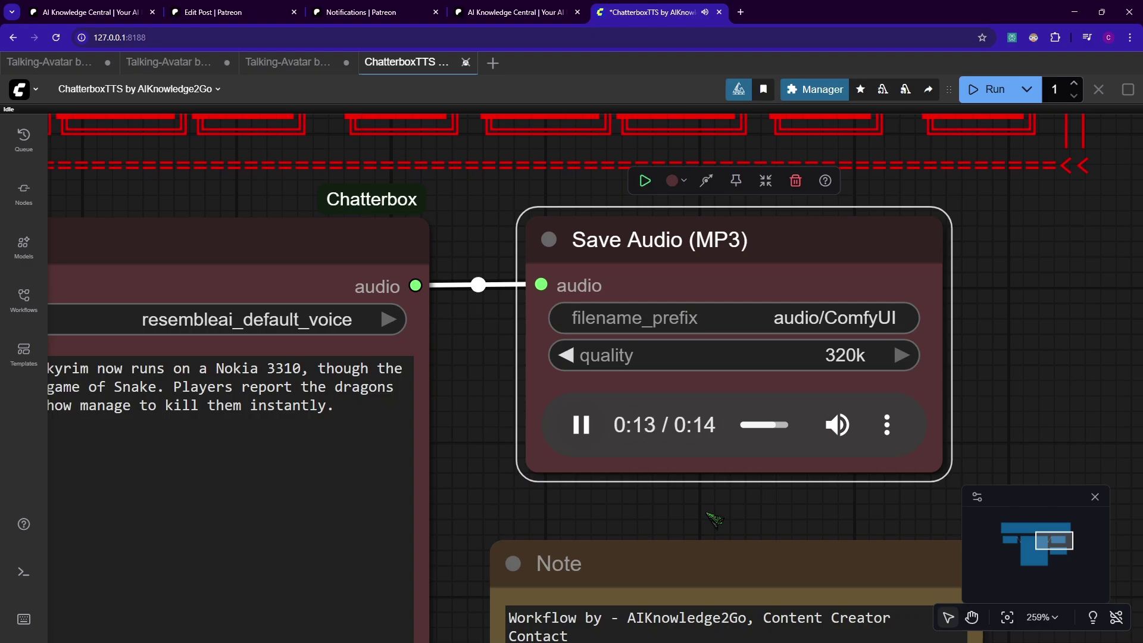
# - Rewrite the Chatterbox TTS text with "twist...", "COMPRESSED" in capitals, a line break before "Players" and a dash before "dragons"
pyautogui.moveTo(517, 494); pyautogui.dragTo(819, 425)
pyautogui.scroll(-1, 572, 388)
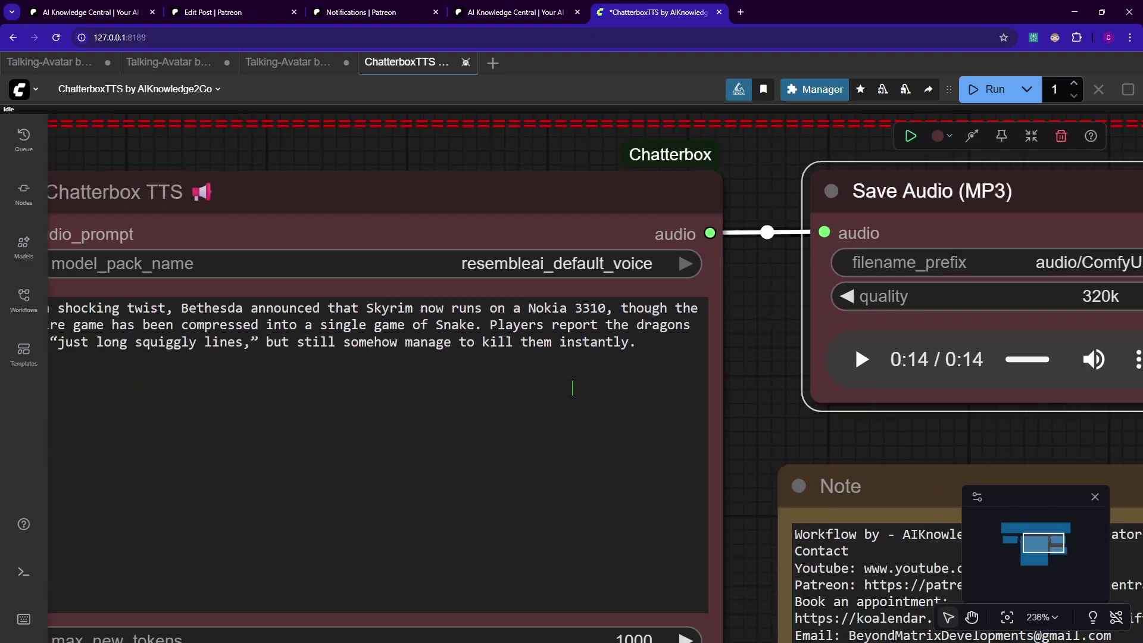
pyautogui.moveTo(567, 406); pyautogui.dragTo(811, 360)
pyautogui.moveTo(674, 321); pyautogui.dragTo(686, 392)
pyautogui.scroll(-1, 684, 391)
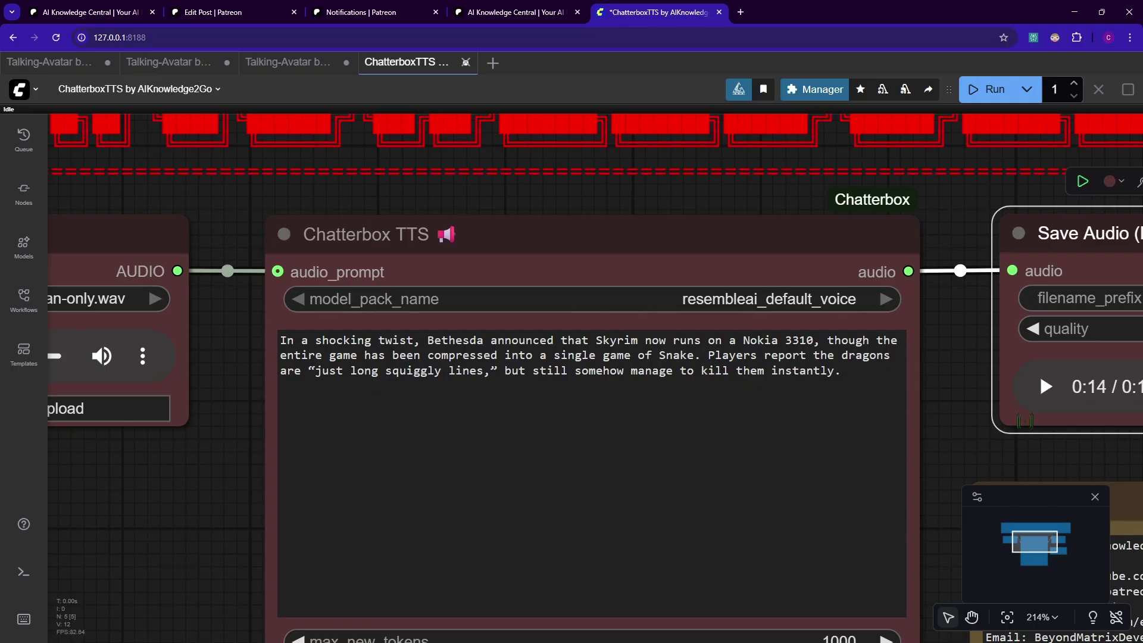
pyautogui.moveTo(962, 425); pyautogui.dragTo(946, 401)
pyautogui.doubleClick(779, 346)
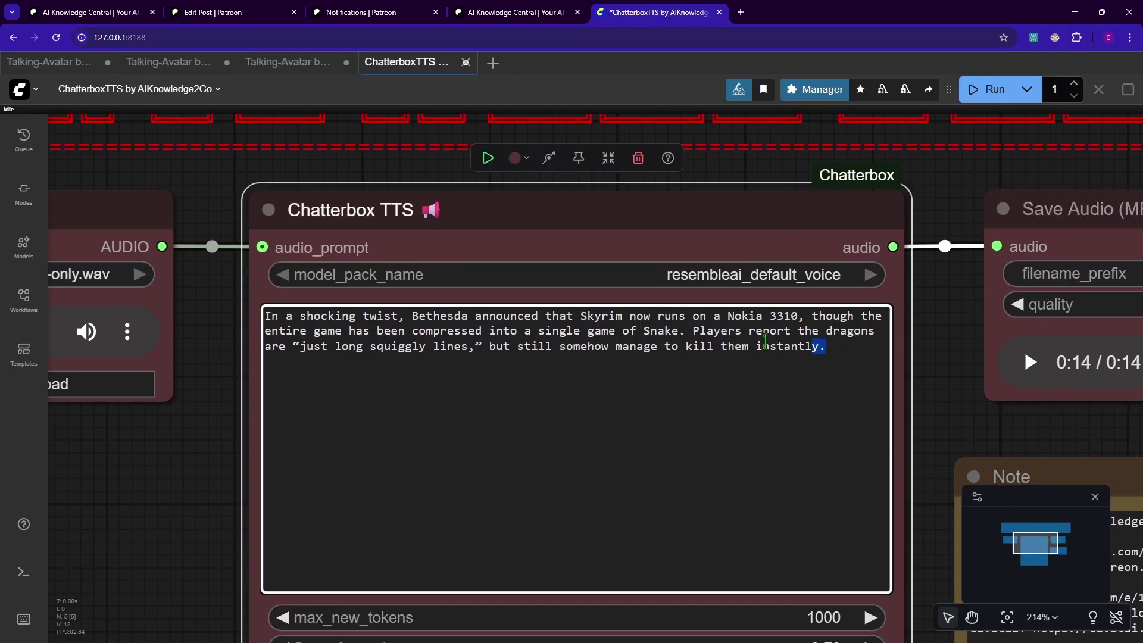
pyautogui.hotkey('ctrl', 'a')
pyautogui.click(938, 398)
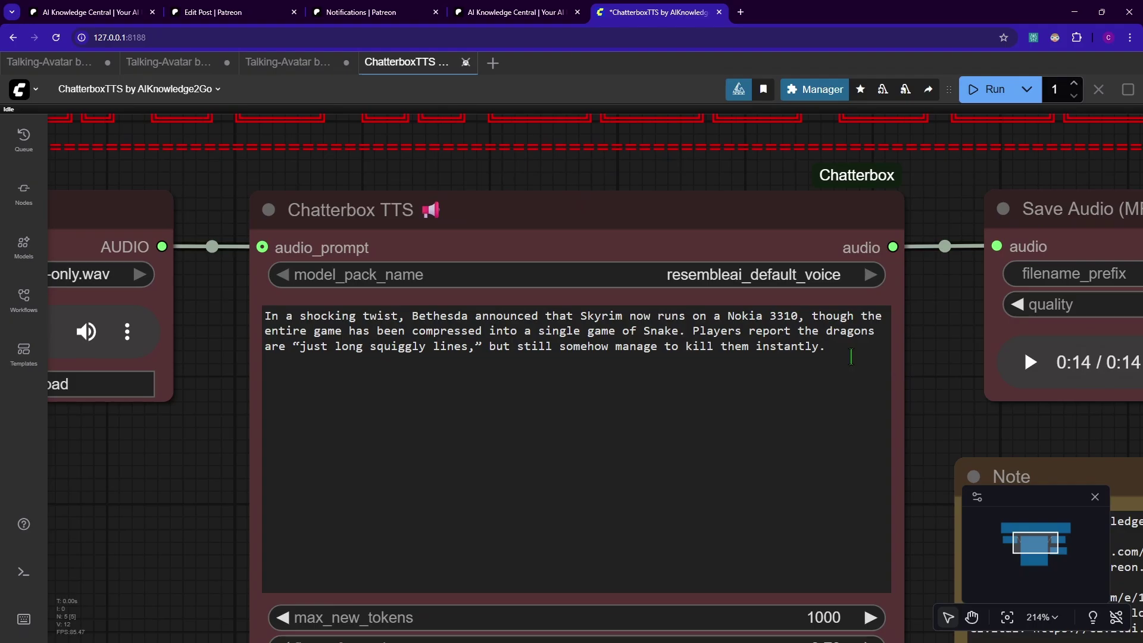
pyautogui.moveTo(922, 374); pyautogui.dragTo(778, 367)
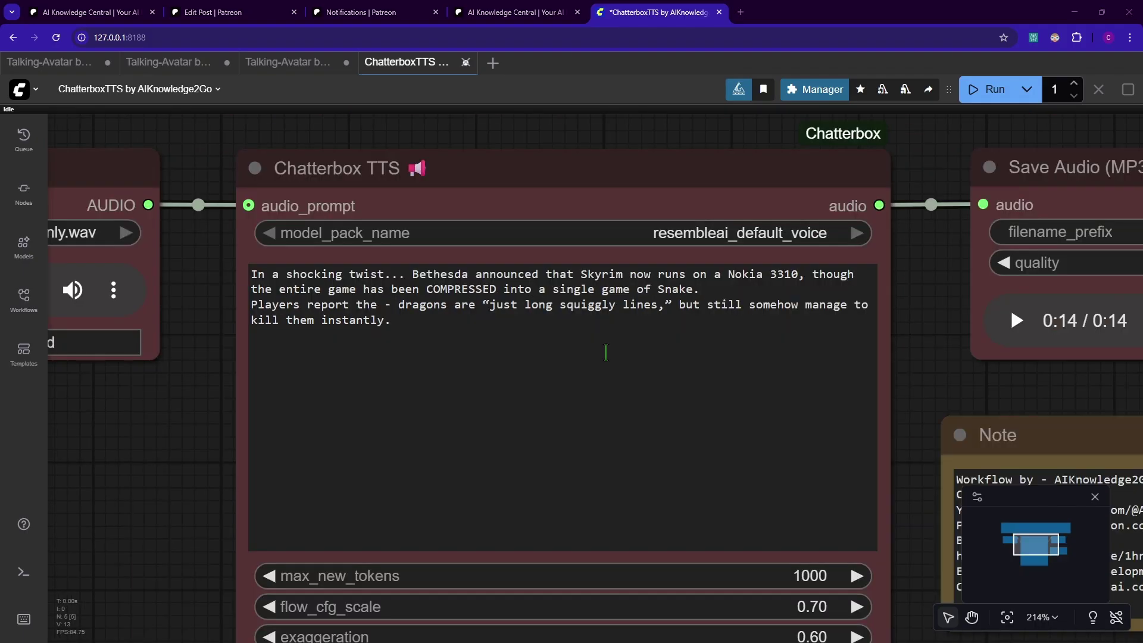
# - Examine the capitalised "COMPRESSED", the dash before "dragons" and the ellipsis after "twist" in the Chatterbox TTS text
pyautogui.scroll(2, 536, 354)
pyautogui.moveTo(360, 302); pyautogui.dragTo(394, 326)
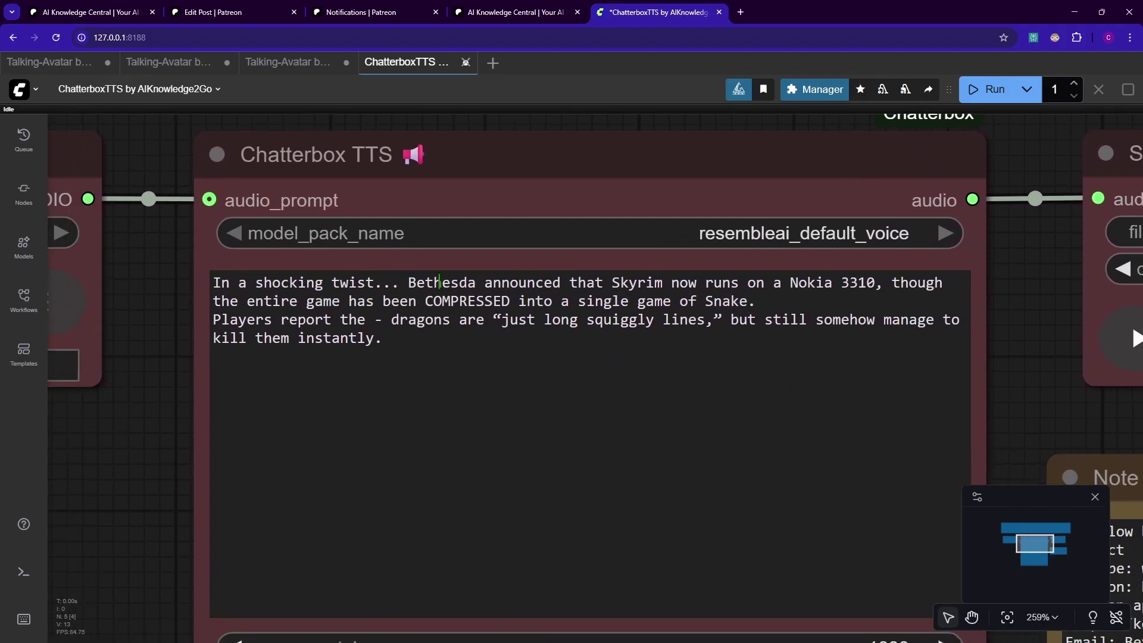
pyautogui.doubleClick(464, 302)
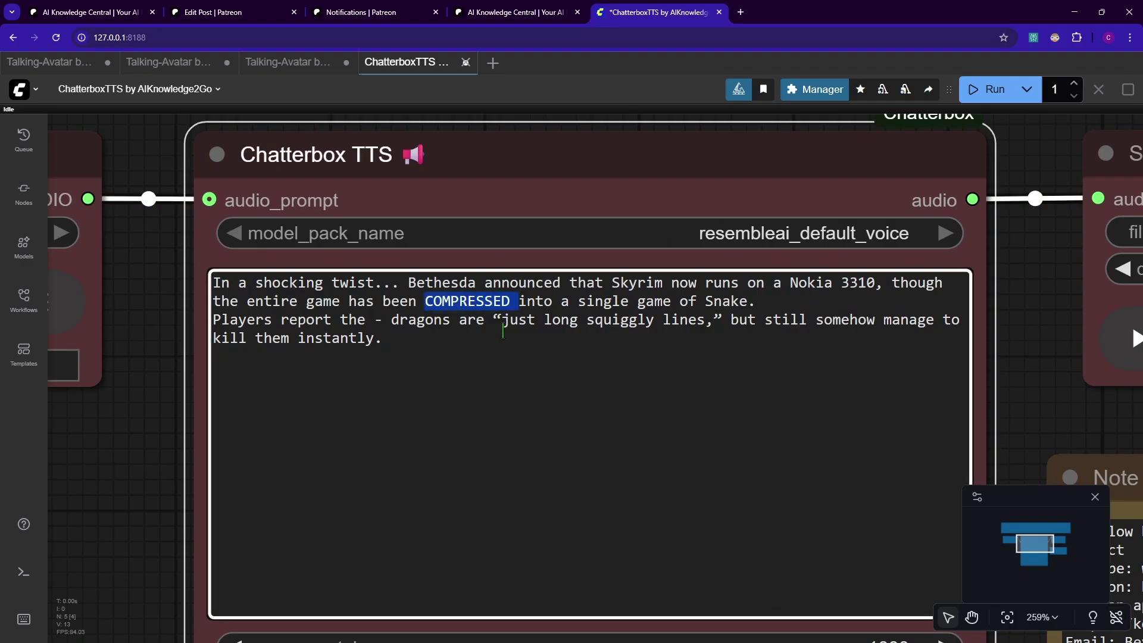
pyautogui.click(515, 390)
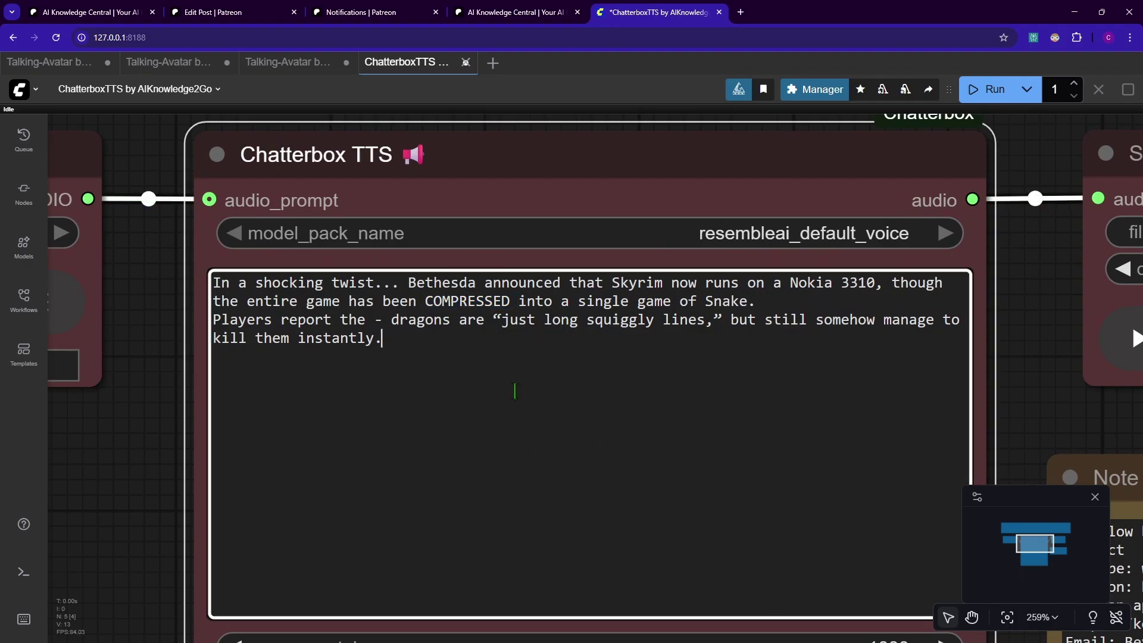
pyautogui.doubleClick(377, 320)
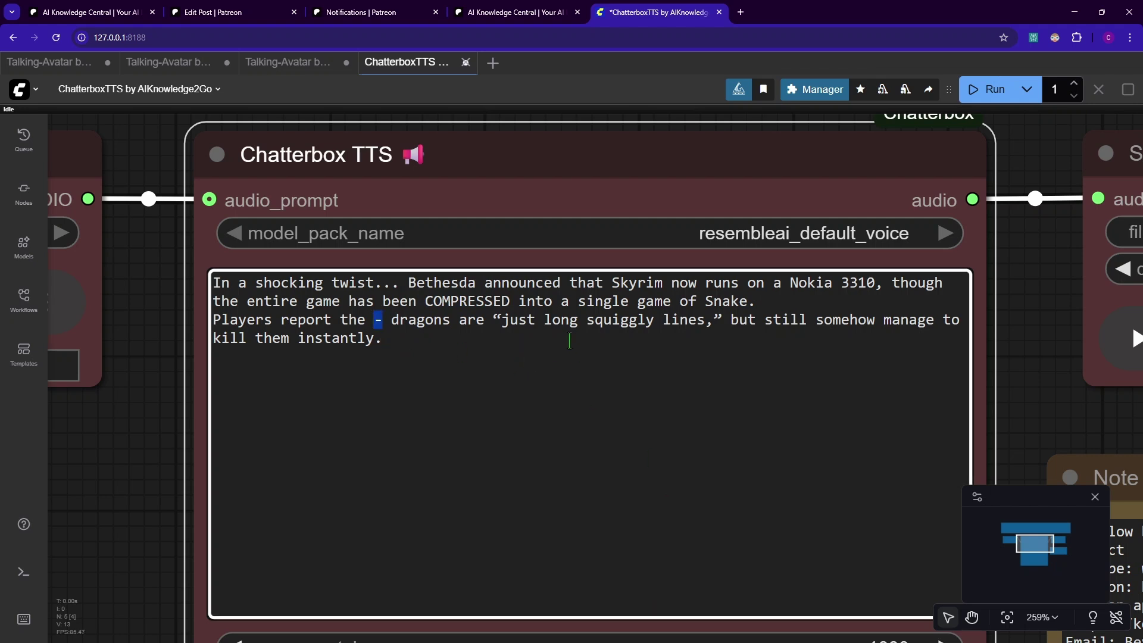
pyautogui.click(405, 331)
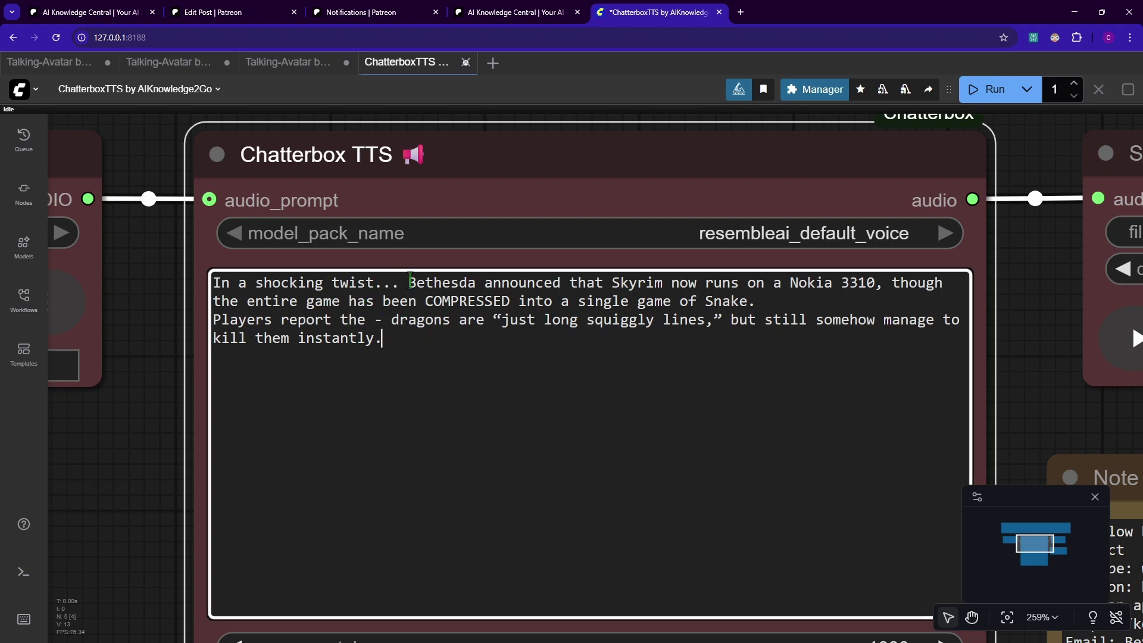
pyautogui.doubleClick(392, 283)
pyautogui.click(663, 302)
# - Run the workflow with the rewritten text and check the Chatterbox TTS parameters while it generates
pyautogui.moveTo(1030, 319); pyautogui.dragTo(826, 339)
pyautogui.scroll(-2, 826, 338)
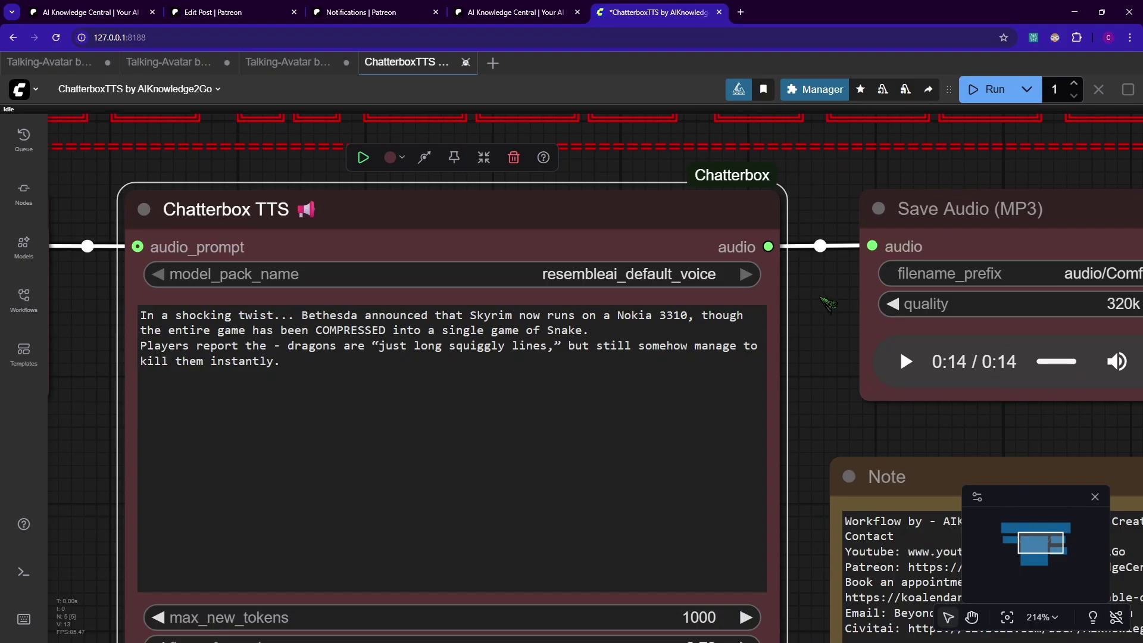
pyautogui.scroll(2, 869, 272)
pyautogui.click(979, 100)
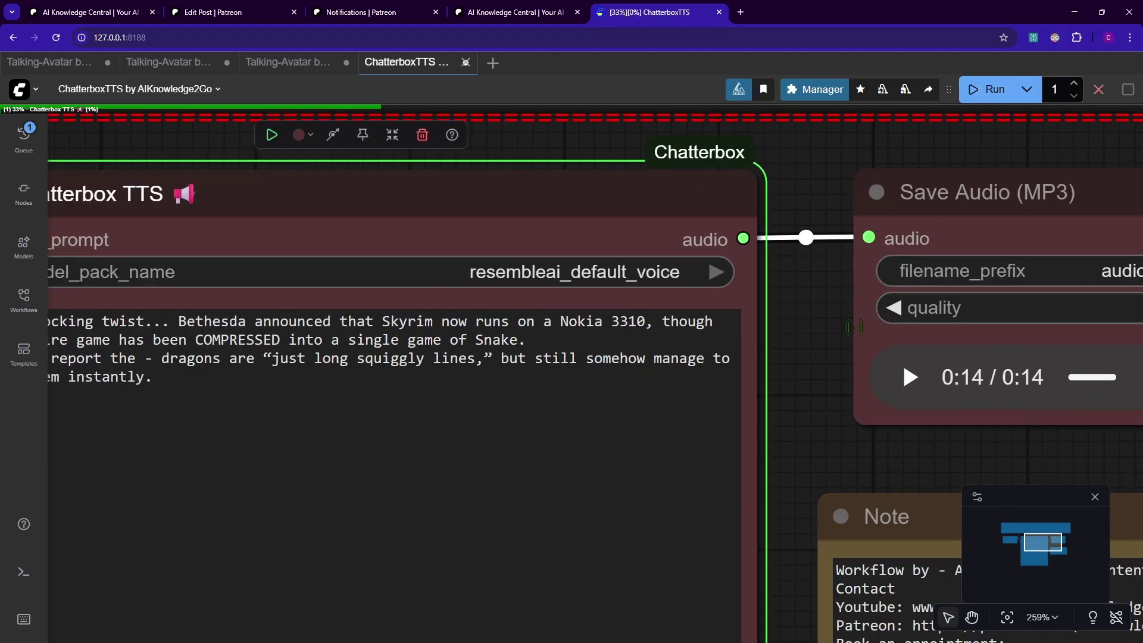
pyautogui.moveTo(823, 349); pyautogui.dragTo(967, 18)
pyautogui.scroll(-1, 807, 336)
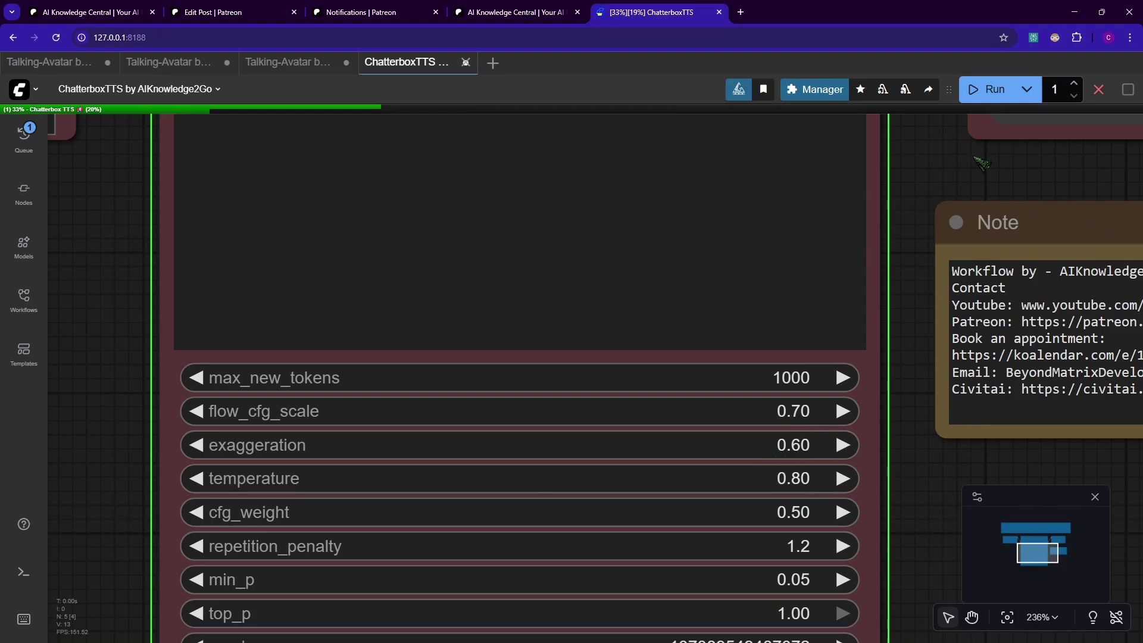
pyautogui.moveTo(1039, 149); pyautogui.dragTo(791, 394)
pyautogui.moveTo(243, 201); pyautogui.dragTo(387, 208)
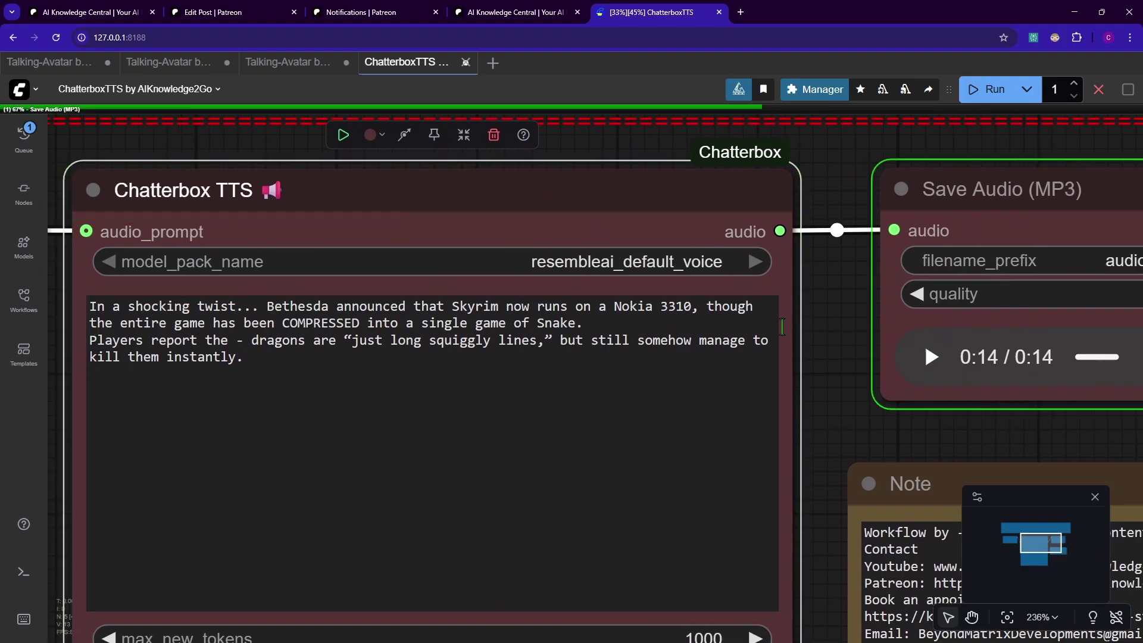
# - Play the newly generated audio in the Save Audio (MP3) node and follow along in the Chatterbox TTS text
pyautogui.moveTo(1005, 435); pyautogui.dragTo(643, 439)
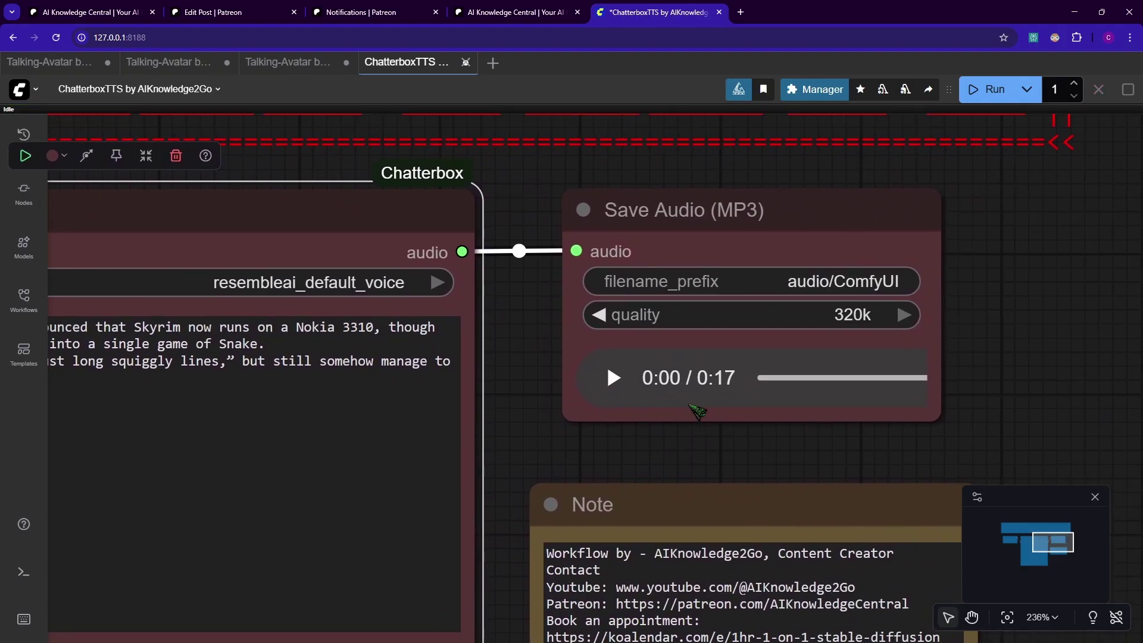
pyautogui.scroll(1, 703, 410)
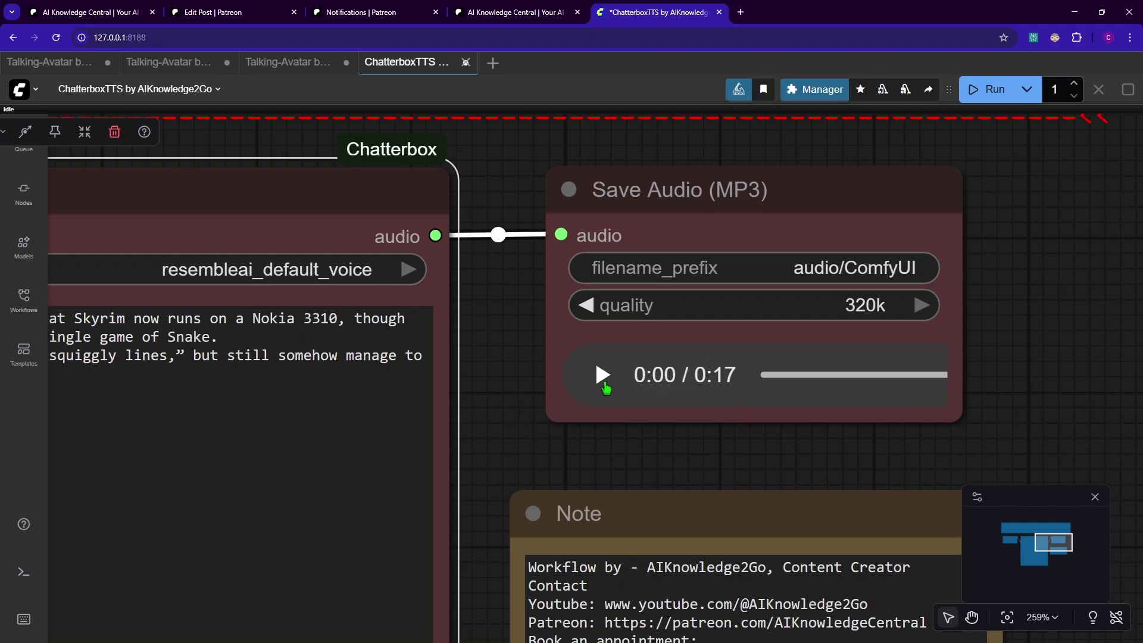
pyautogui.click(611, 385)
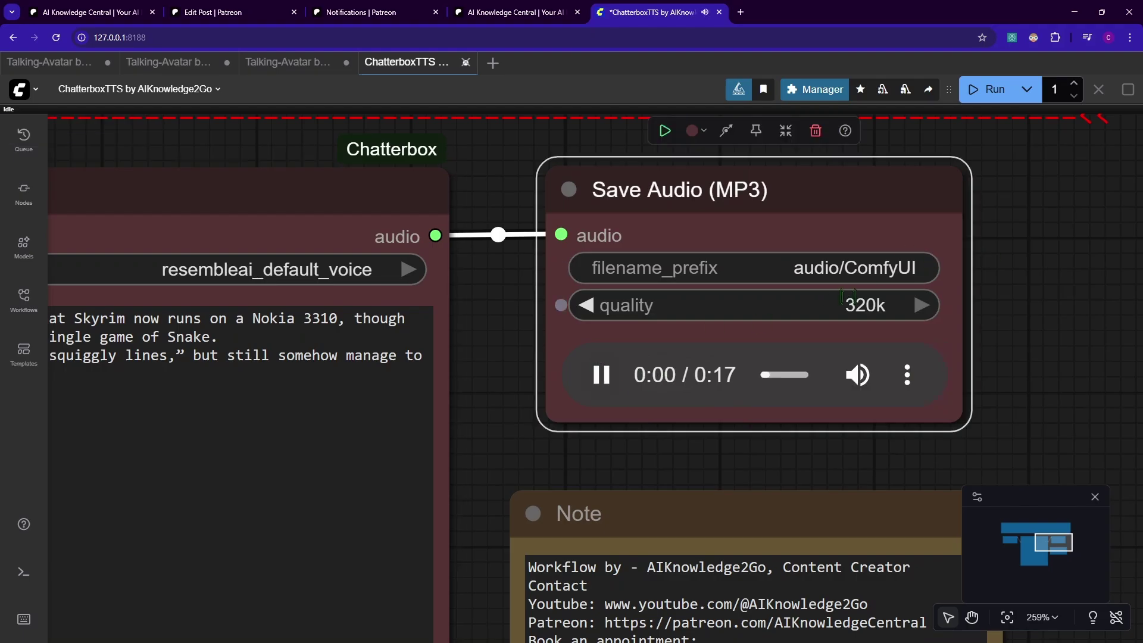
pyautogui.moveTo(411, 431); pyautogui.dragTo(747, 389)
pyautogui.scroll(-2, 766, 431)
pyautogui.scroll(1, 769, 431)
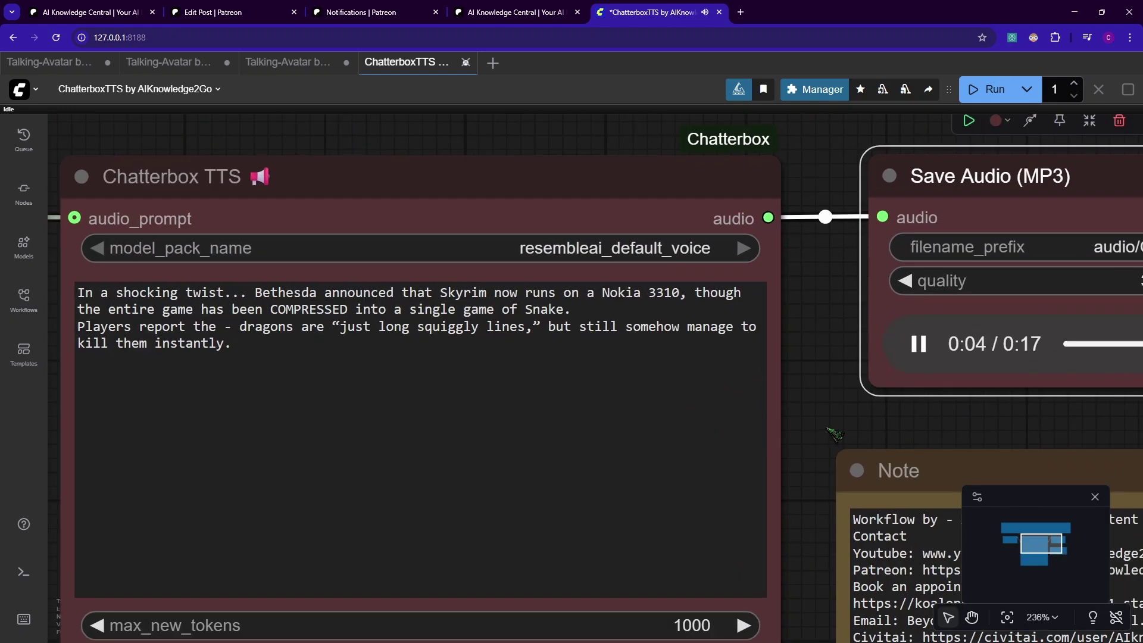
pyautogui.moveTo(791, 419); pyautogui.dragTo(778, 415)
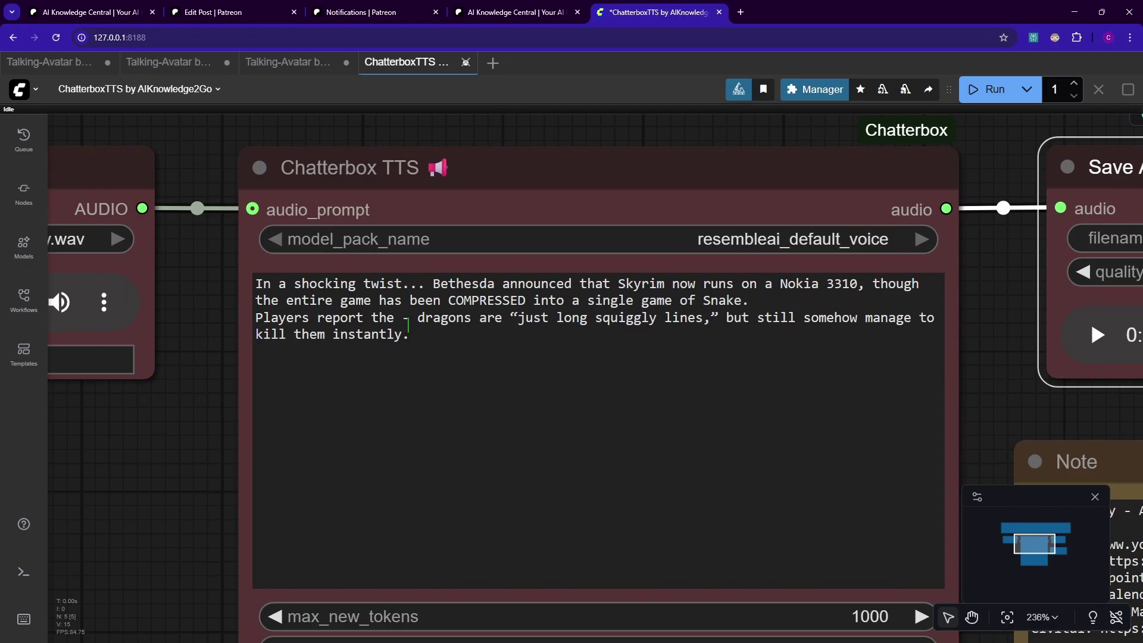
# - Highlight the dash before "dragons" and the word "COMPRESSED" in the Chatterbox TTS text to review them
pyautogui.moveTo(409, 319)
pyautogui.mouseDown()
pyautogui.moveTo(387, 319)
pyautogui.moveTo(402, 318)
pyautogui.mouseUp()
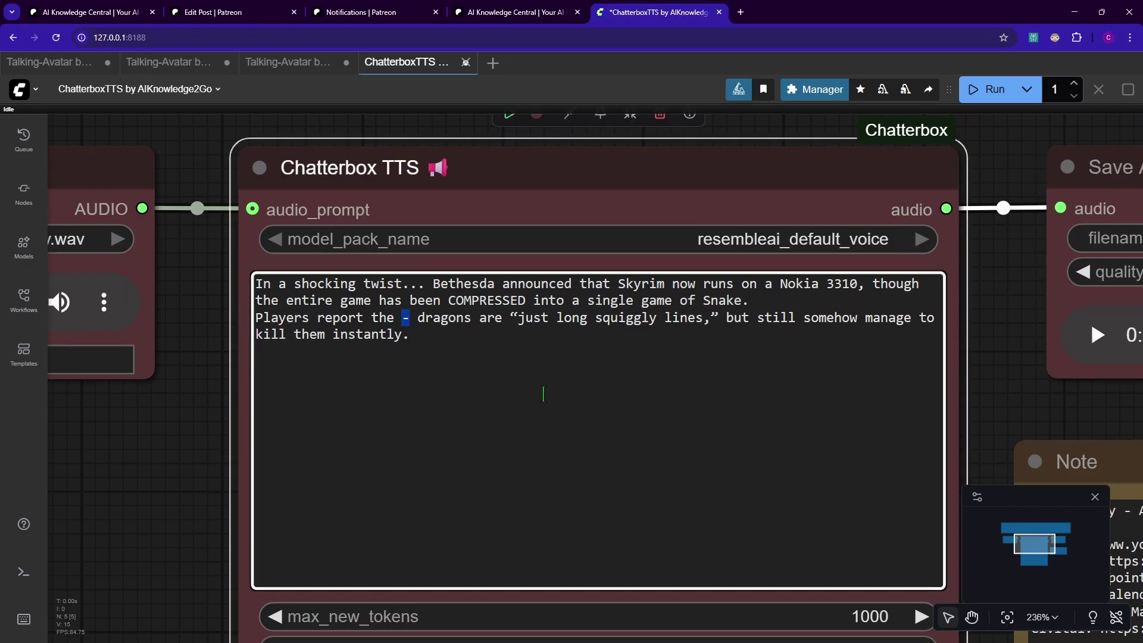
pyautogui.click(473, 317)
pyautogui.doubleClick(495, 306)
# - Set the exaggeration of the Chatterbox TTS node to 0.90
pyautogui.scroll(-5, 685, 476)
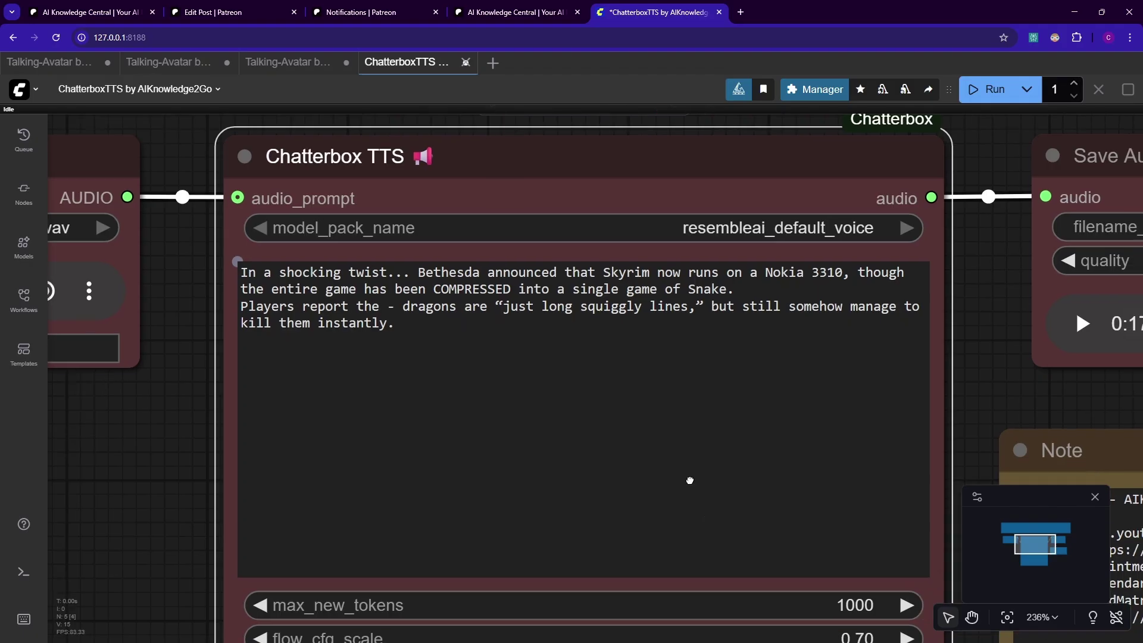
pyautogui.click(885, 419)
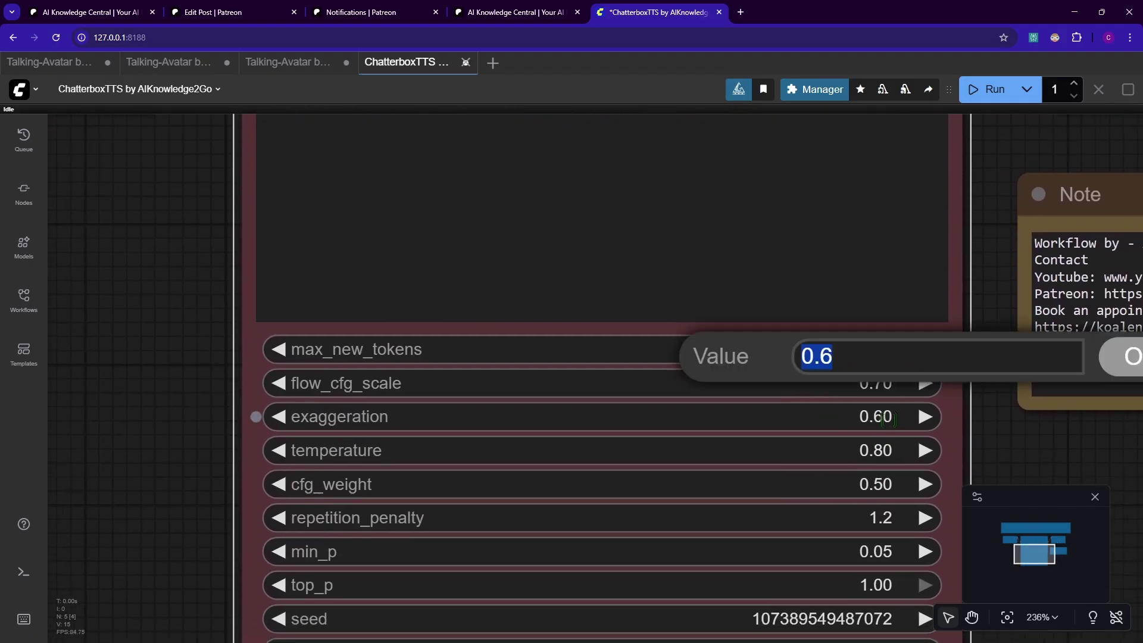
pyautogui.write('.')
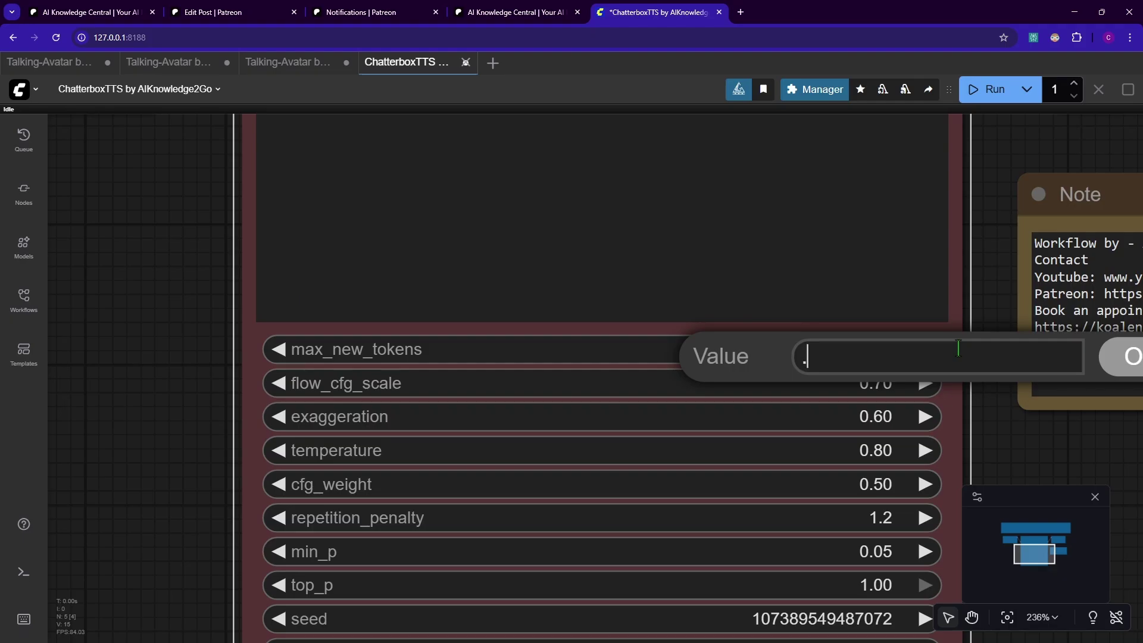
pyautogui.write('9')
pyautogui.press('Return')
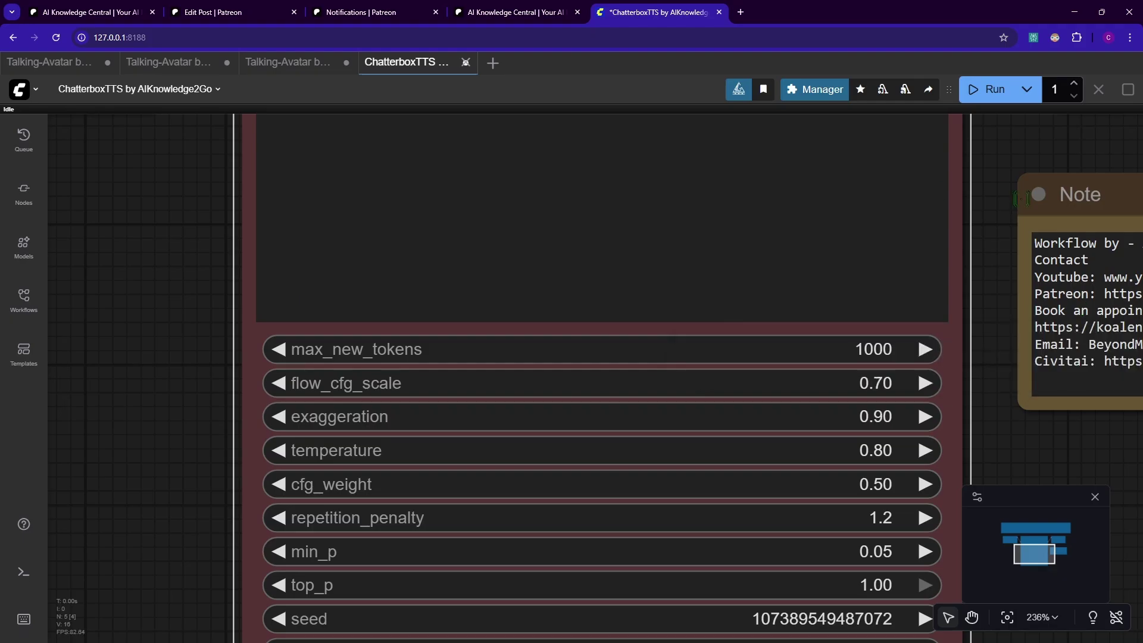
# - Insert three blank lines between "Snake." and "Players report" in the Chatterbox TTS text
pyautogui.scroll(5, 622, 307)
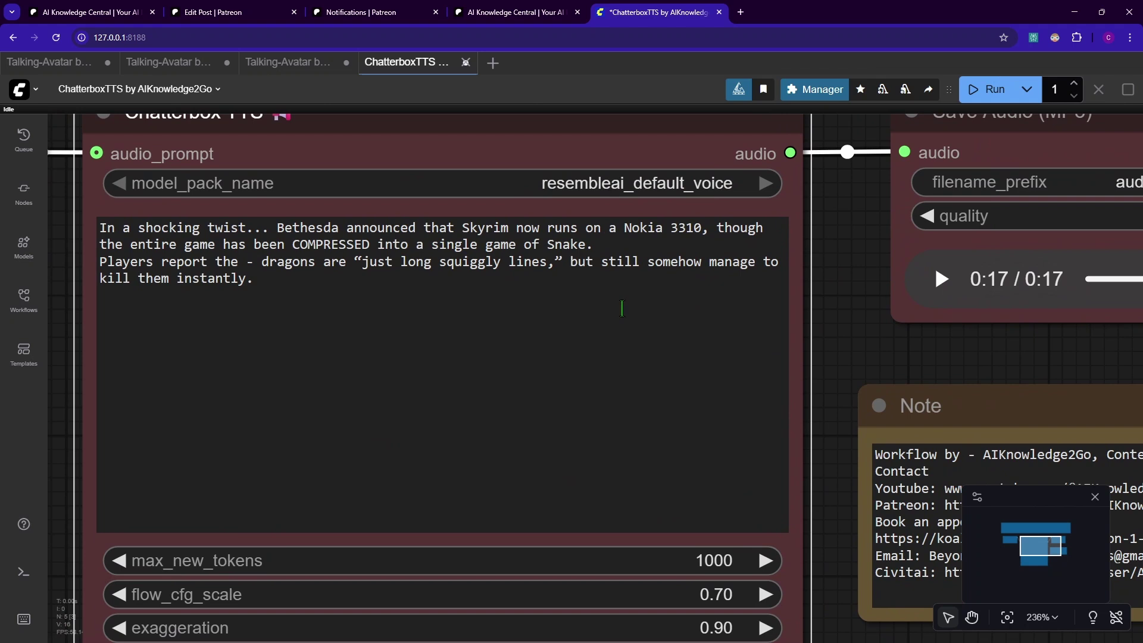
pyautogui.click(622, 240)
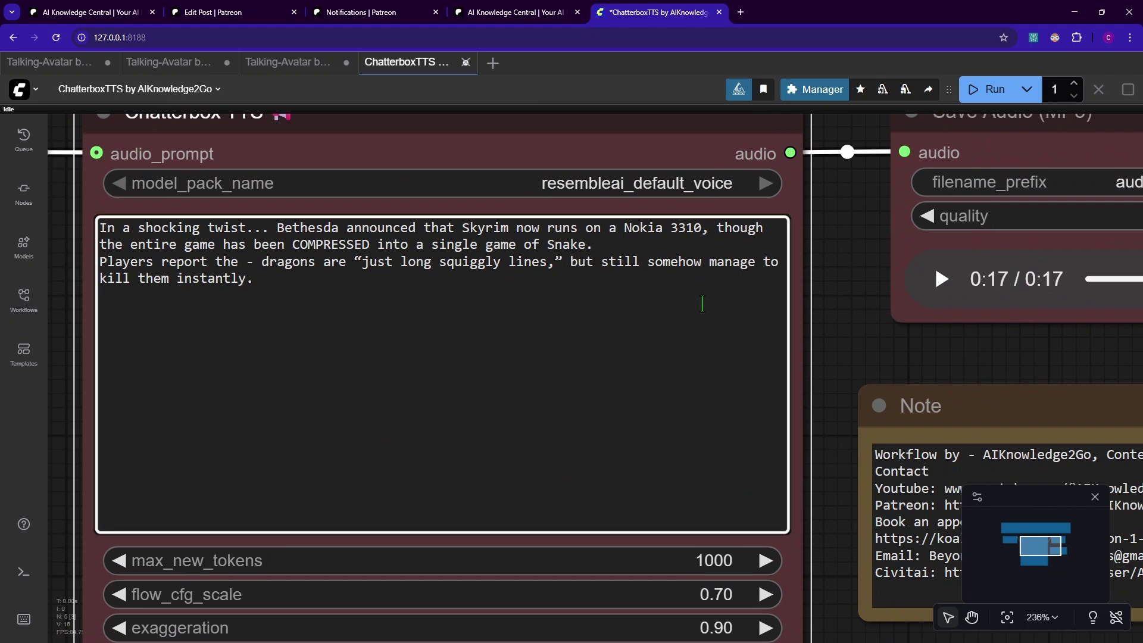
pyautogui.press('Return')
pyautogui.press('Return')
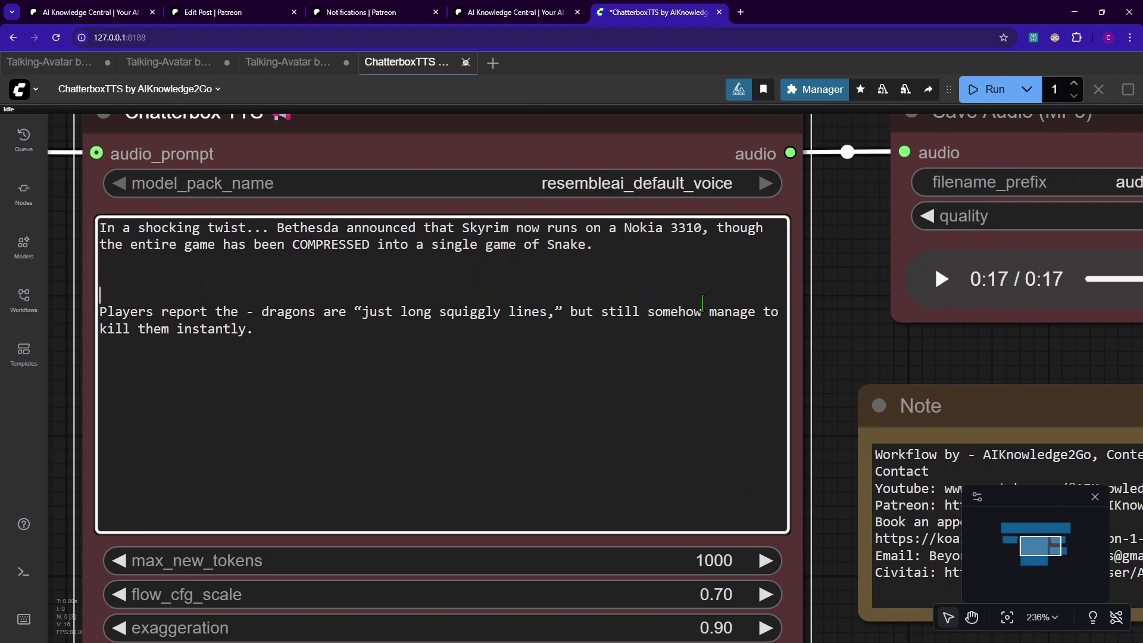
# - Run the workflow with the higher exaggeration and spaced-out text, and listen to the result in the Save Audio (MP3) node
pyautogui.click(991, 89)
pyautogui.moveTo(952, 360); pyautogui.dragTo(791, 416)
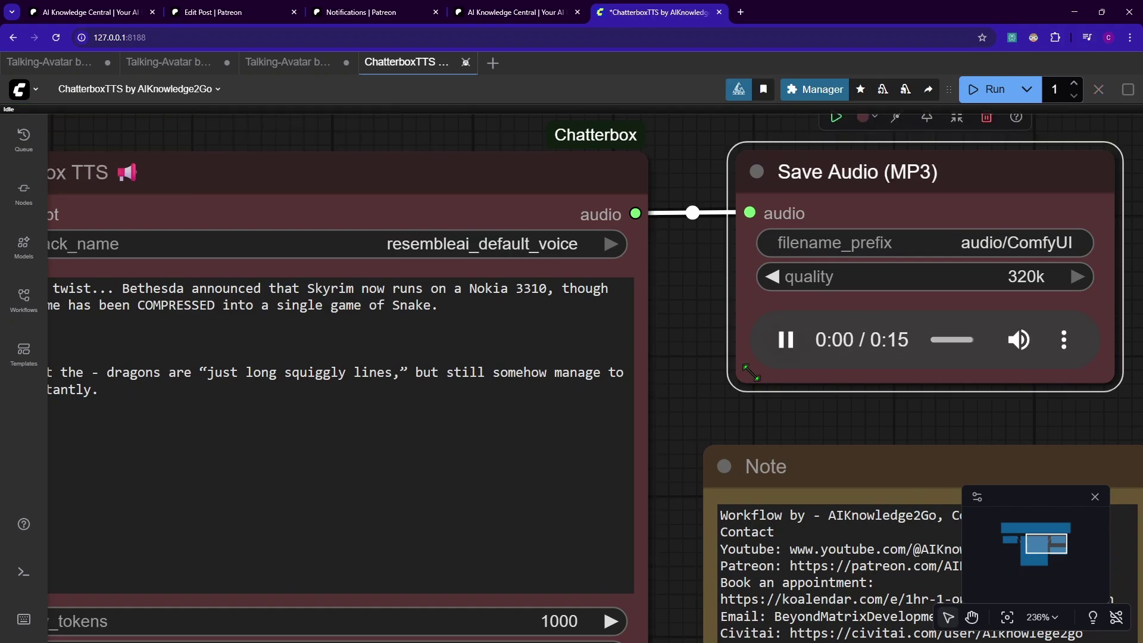
pyautogui.moveTo(728, 456); pyautogui.dragTo(833, 473)
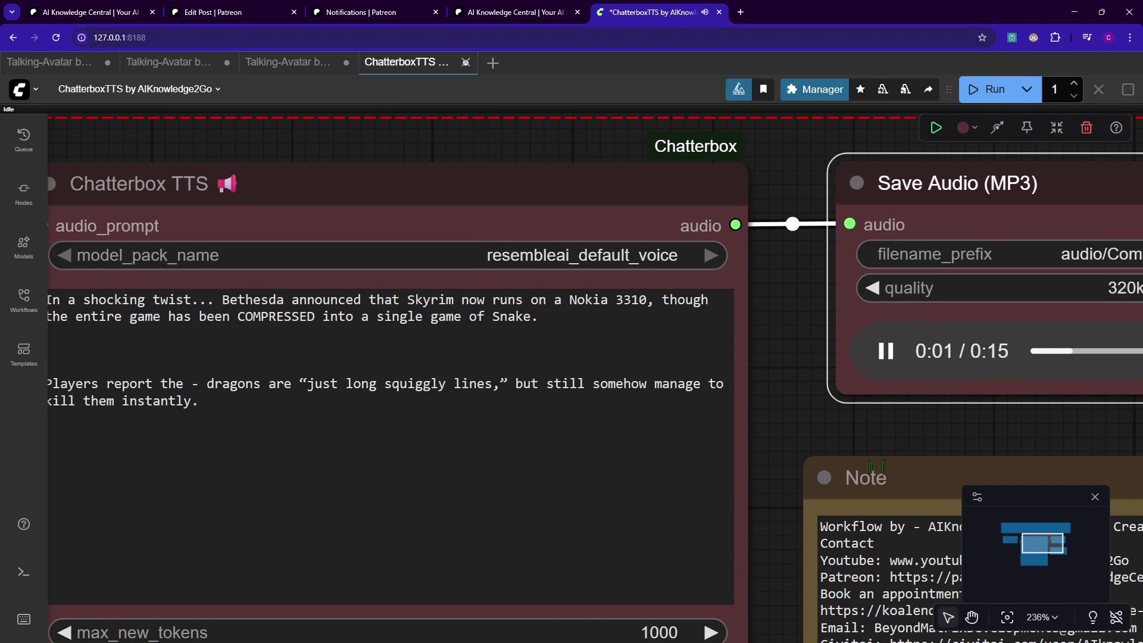
pyautogui.scroll(-3, 886, 454)
pyautogui.scroll(2, 929, 447)
pyautogui.moveTo(929, 448); pyautogui.dragTo(907, 440)
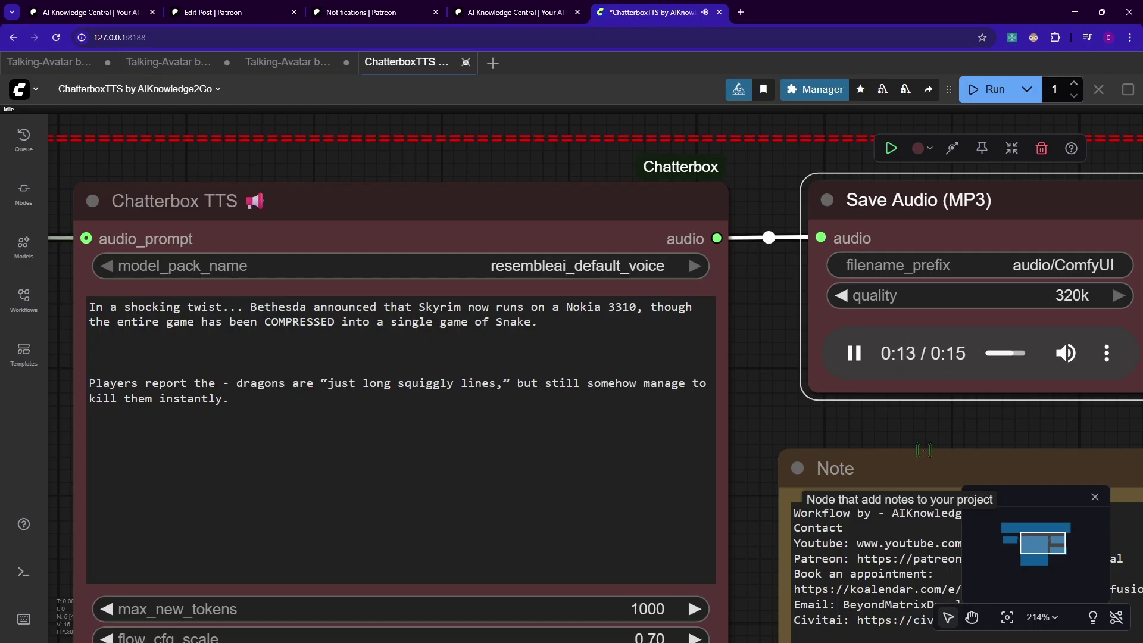
# - Highlight the ellipsis after "twist" and the blank lines above "Players report" in the Chatterbox TTS text to review the pauses
pyautogui.click(245, 297)
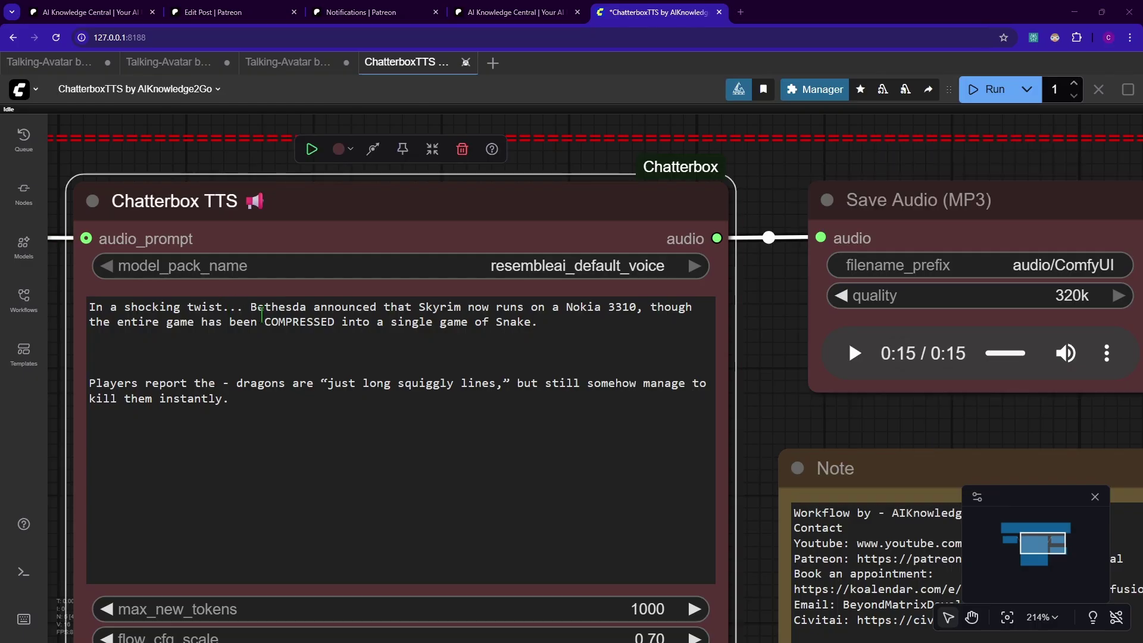
pyautogui.doubleClick(226, 306)
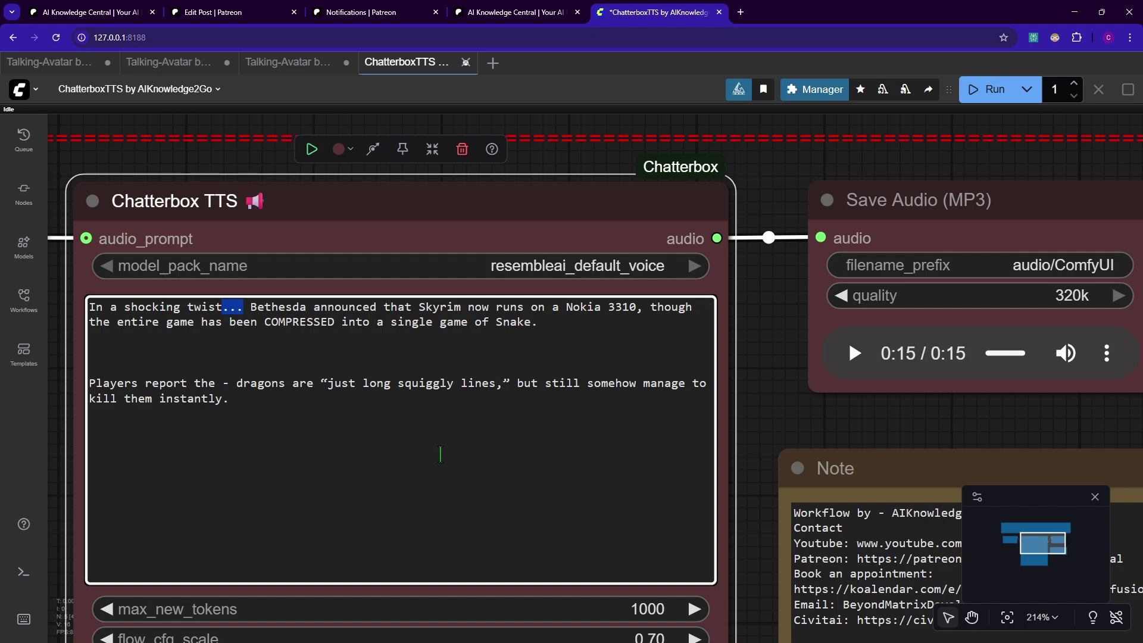
pyautogui.click(125, 372)
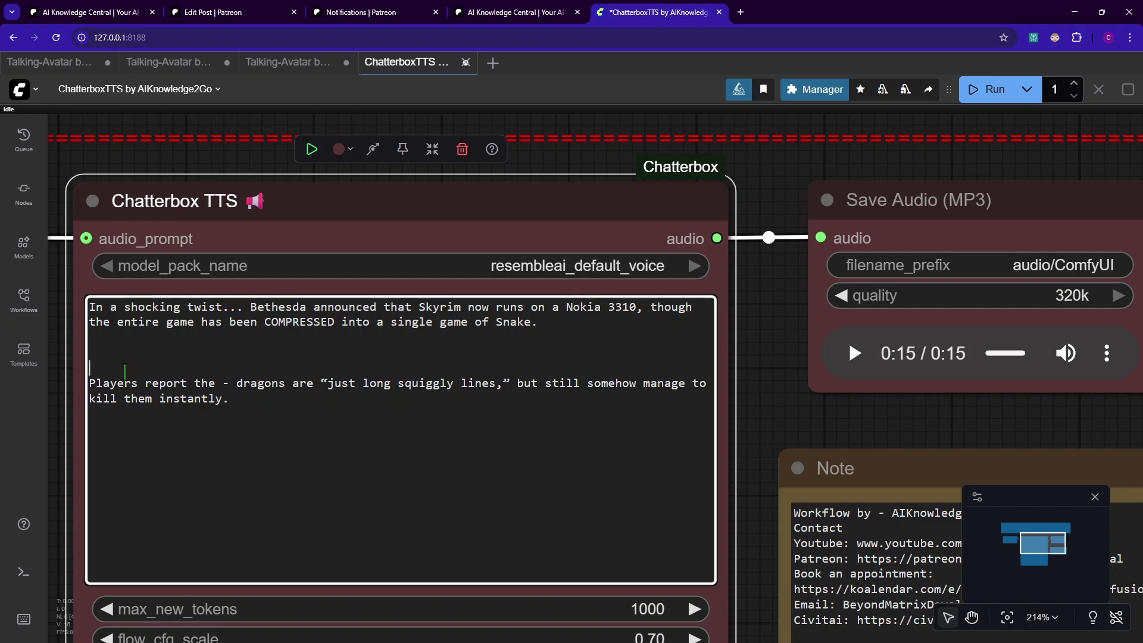
pyautogui.keyDown('shift'); pyautogui.click(91, 327); pyautogui.keyUp('shift')
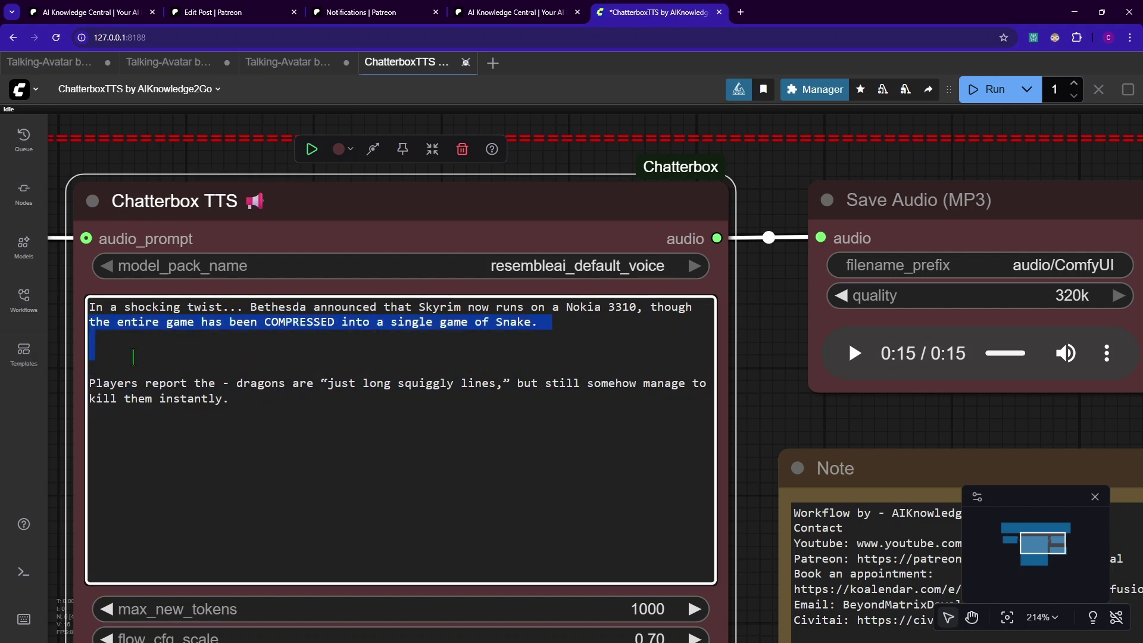
pyautogui.click(90, 338)
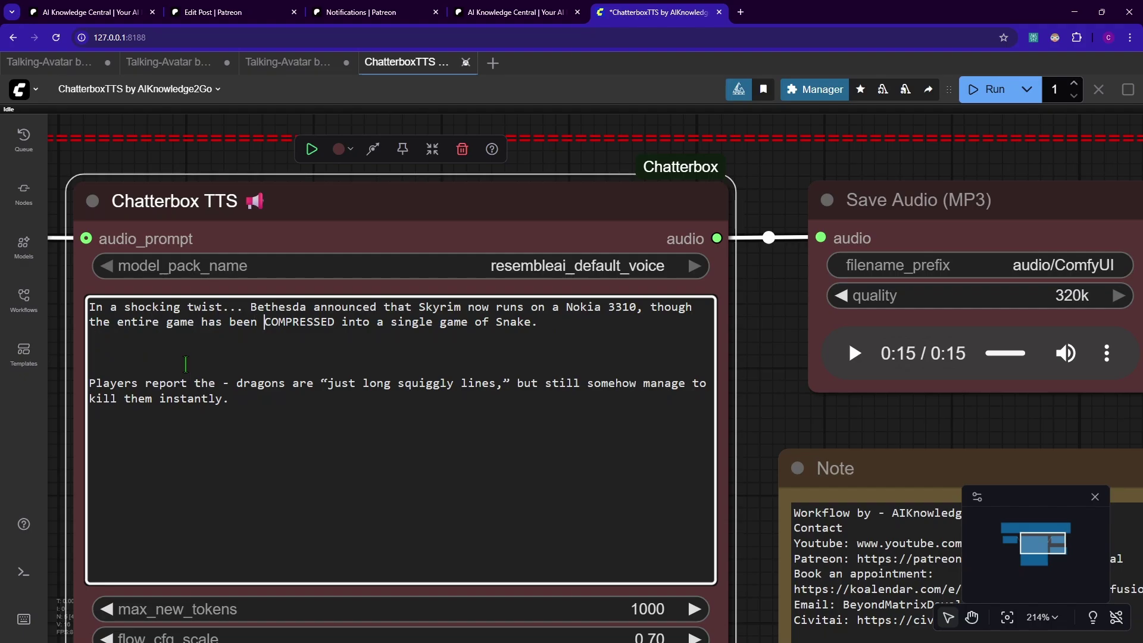
# - Highlight the capitalised word "COMPRESSED" in the Chatterbox TTS text to review its emphasis
pyautogui.hotkey('shift', 'Right')
pyautogui.hotkey('shift', 'Right')
pyautogui.hotkey('shift', 'Right')
pyautogui.hotkey('shift', 'Right')
pyautogui.hotkey('shift', 'Right')
pyautogui.hotkey('shift', 'Right')
pyautogui.hotkey('shift', 'Right')
pyautogui.hotkey('shift', 'Right')
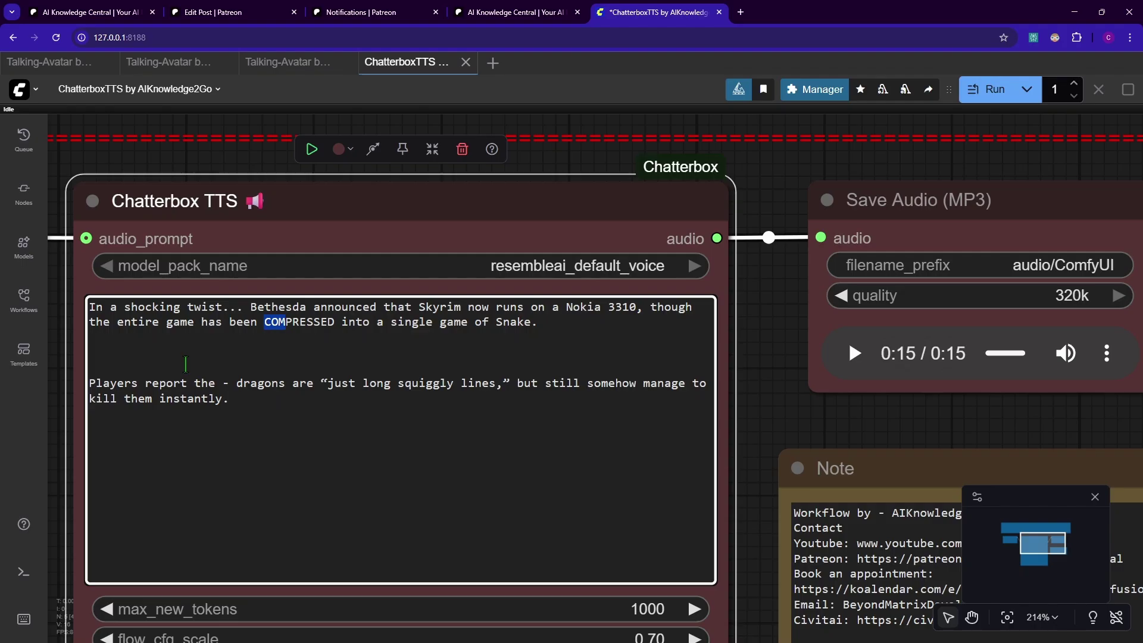
pyautogui.hotkey('shift', 'Right')
pyautogui.press('Down')
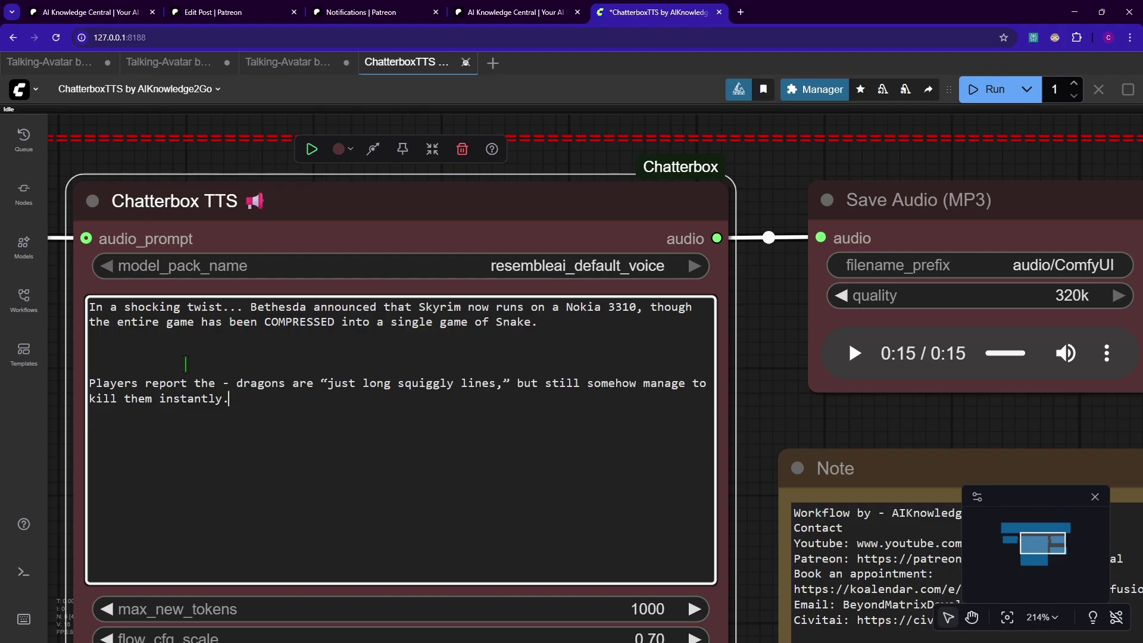
pyautogui.scroll(-8, 479, 425)
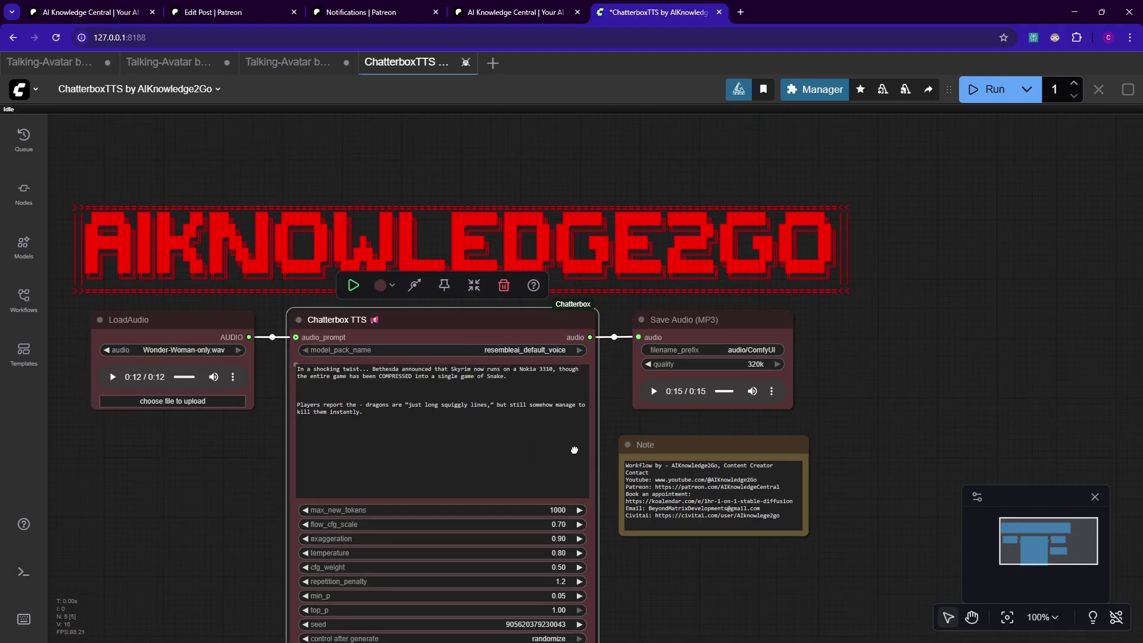
pyautogui.moveTo(575, 450); pyautogui.dragTo(673, 422)
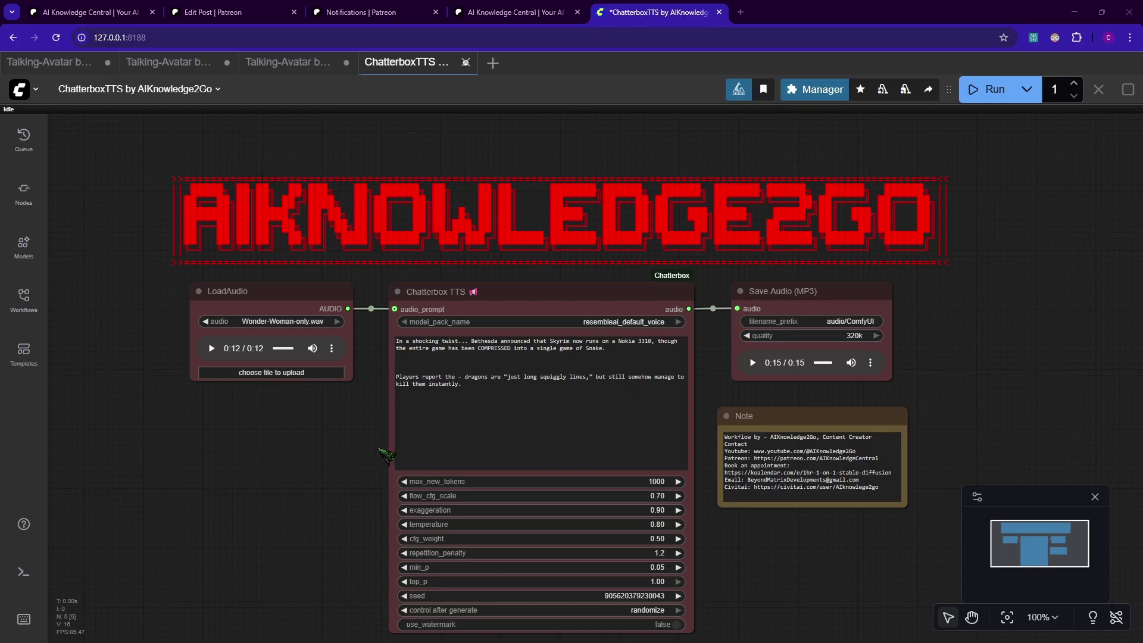
pyautogui.scroll(1, 390, 452)
pyautogui.moveTo(365, 425); pyautogui.dragTo(412, 457)
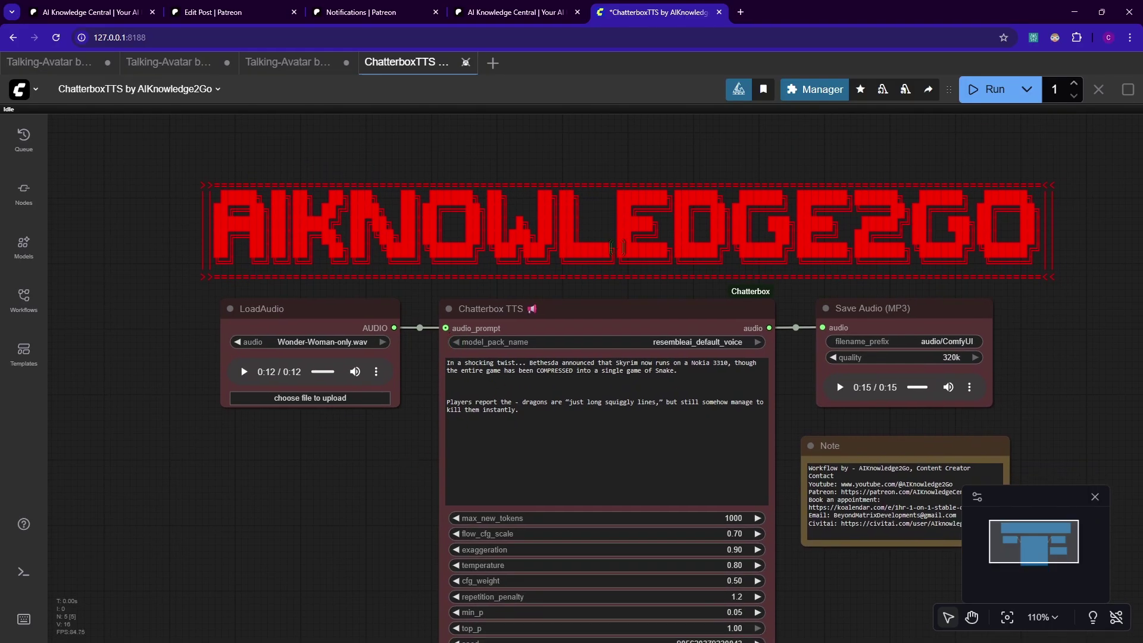
pyautogui.scroll(1, 540, 274)
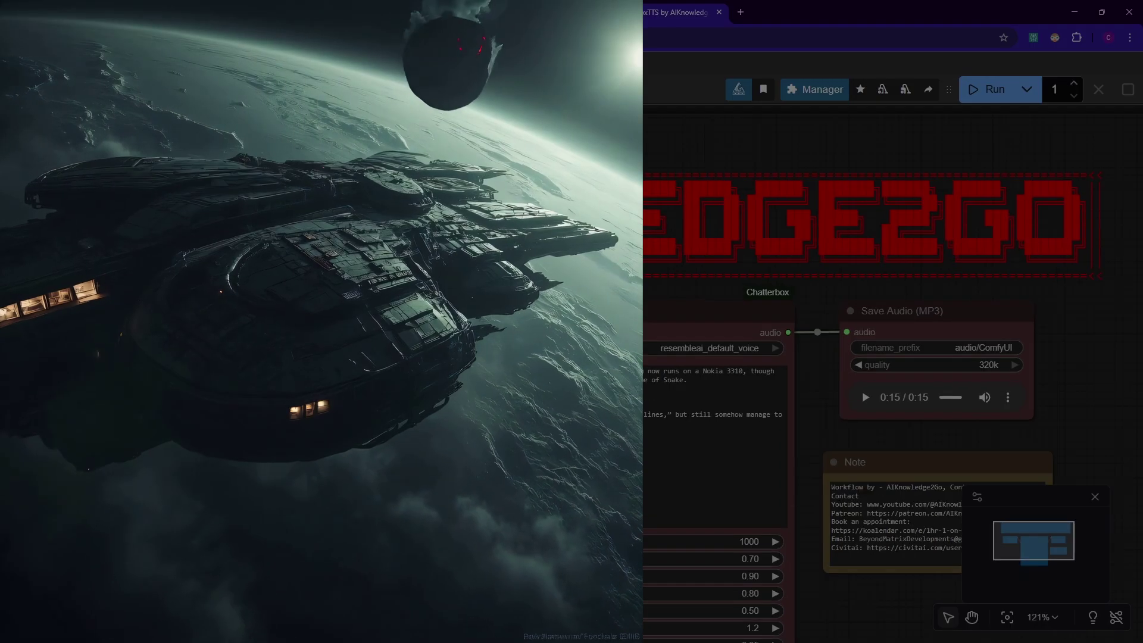
pyautogui.scroll(1, 540, 273)
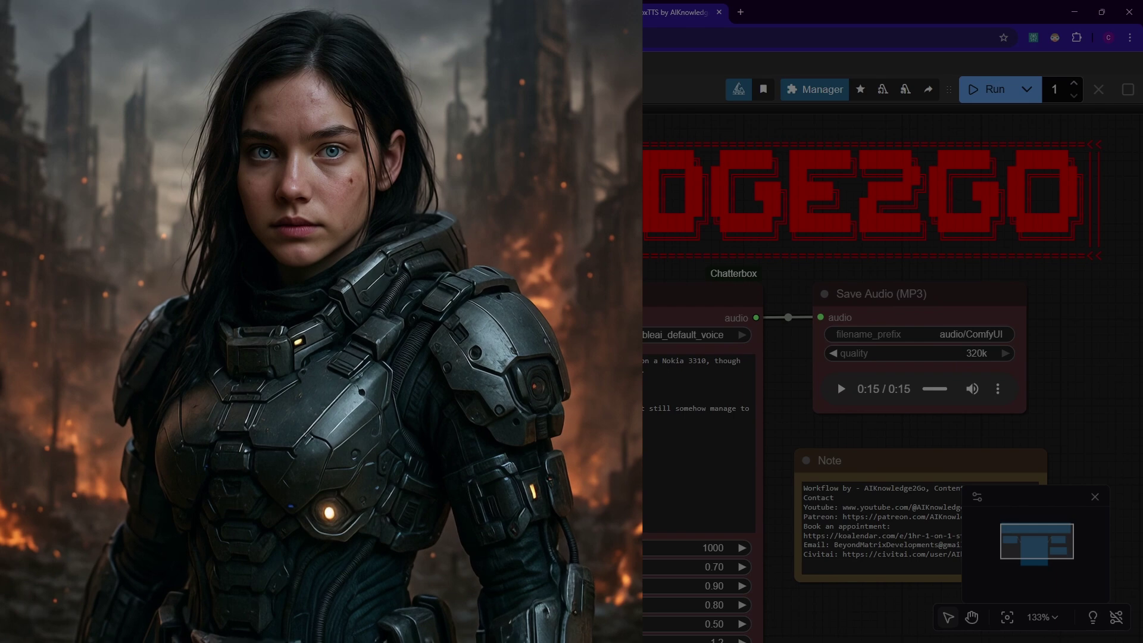
pyautogui.scroll(1, 279, 448)
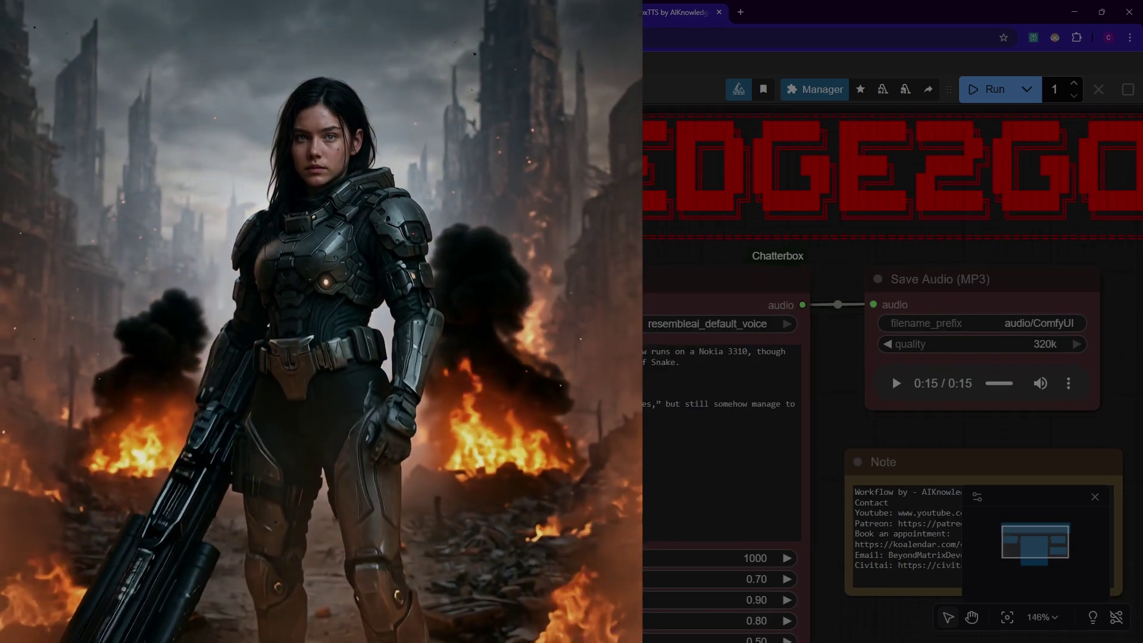